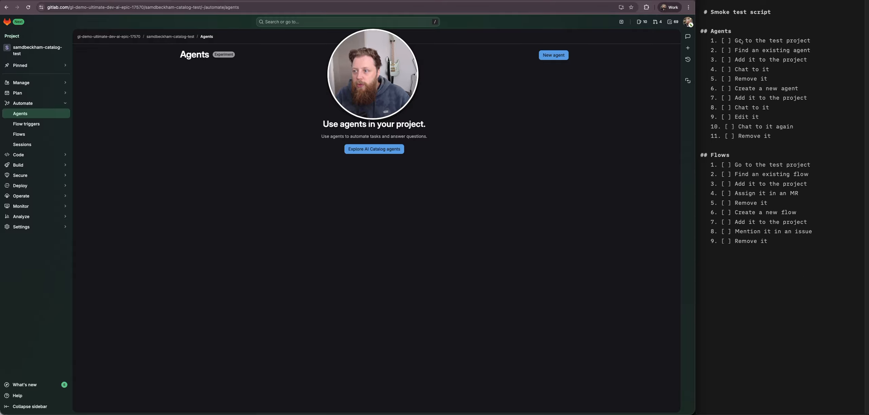
- Reword the last item of both the Agents and Flows smoke test checklists to 'Delete it'
left_click(767, 257)
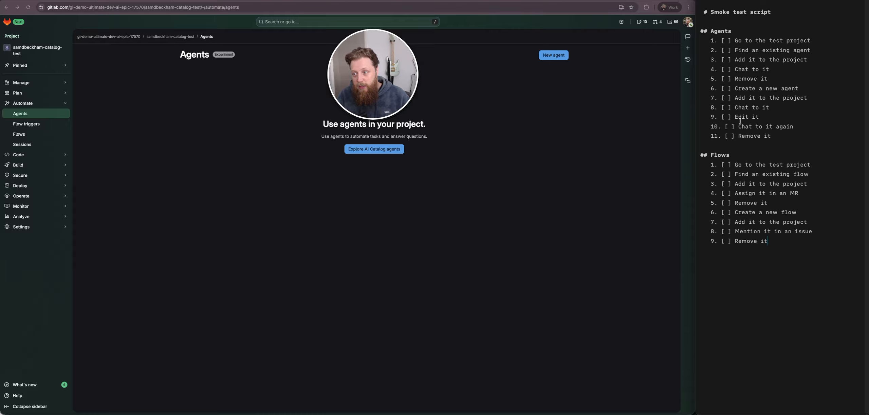
left_click(756, 137)
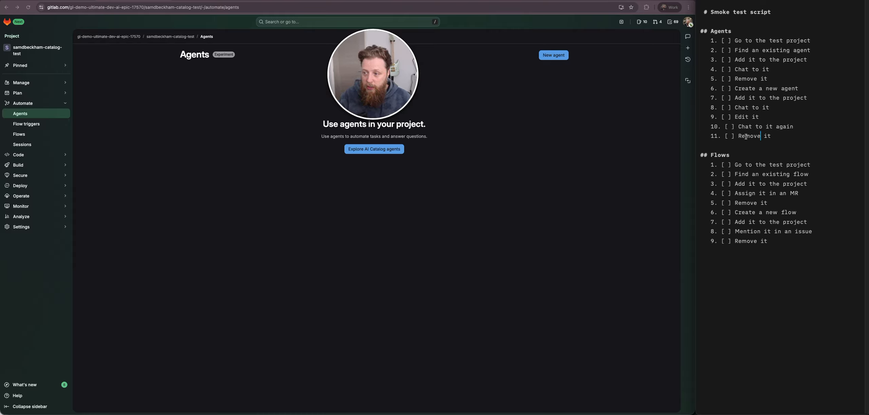
double_click(761, 142)
type("Delete")
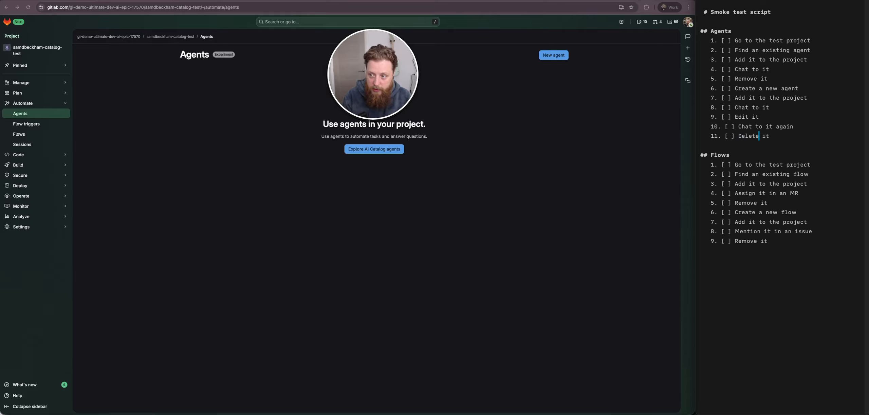
left_click(769, 148)
double_click(755, 241)
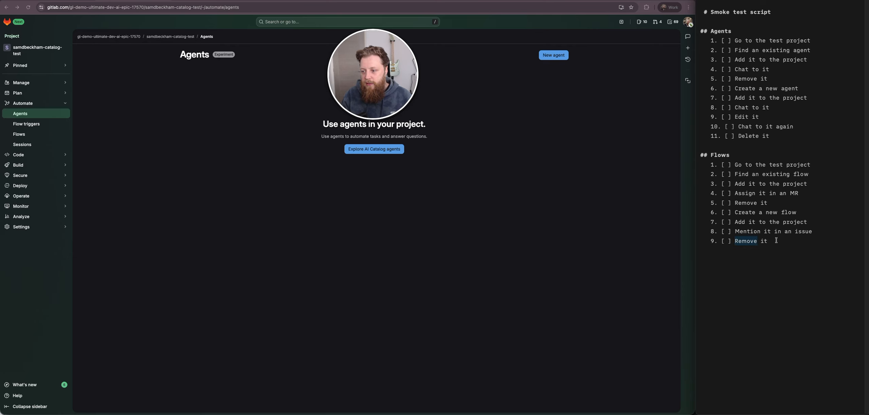
type("Delete")
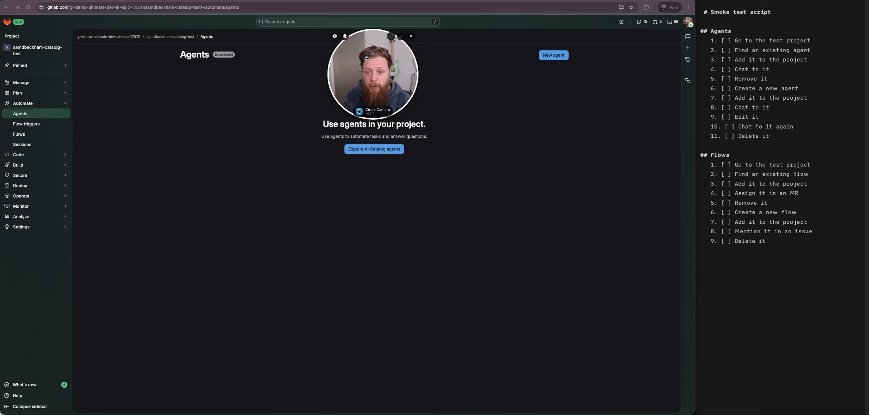
- Check off the 'Go to the test project' item in the Agents checklist
left_click_drag(368, 58, 776, 326)
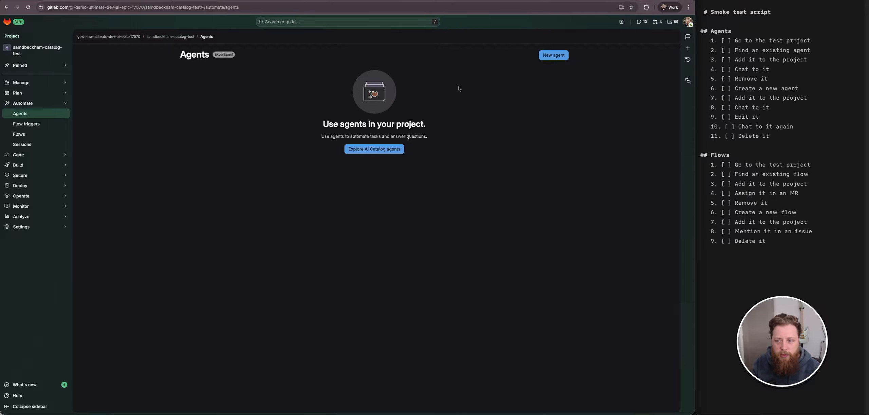
left_click(726, 41)
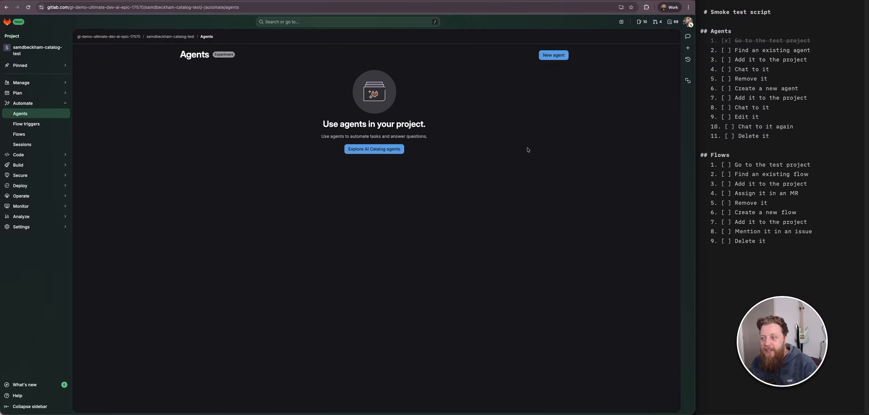
- Open the AI Catalog's list of agents from the project's Agents page
left_click(27, 115)
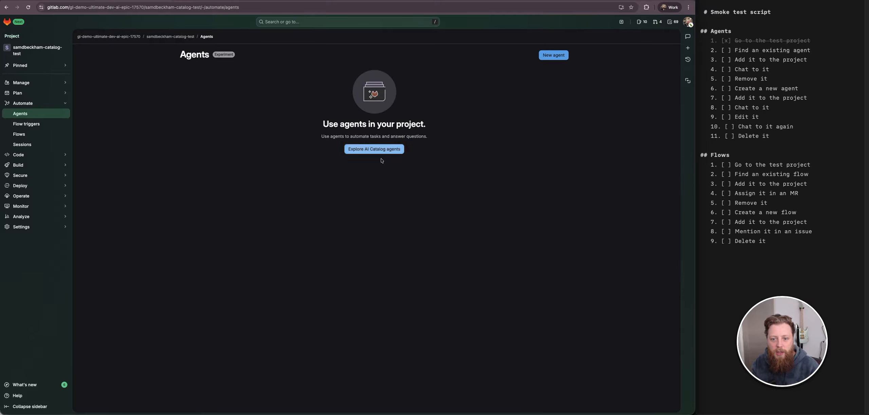
left_click(375, 149)
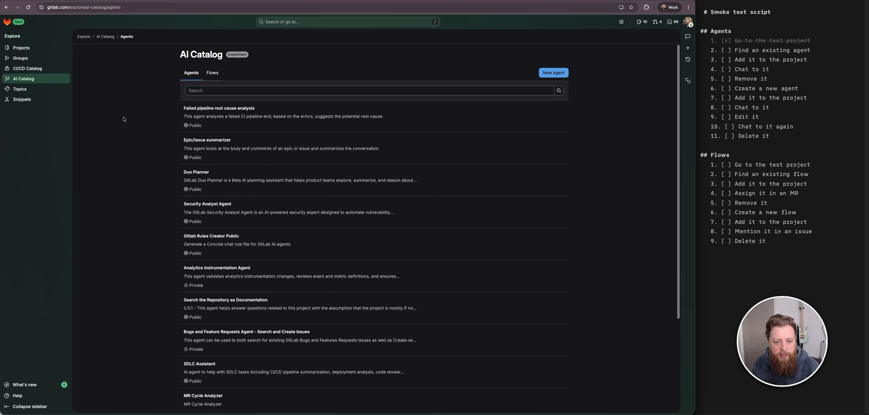
- Browse the catalog agents and open the Todo Summarizer agent's details before returning to the list
scroll(123, 119, "down", 1)
scroll(124, 119, "down", 2)
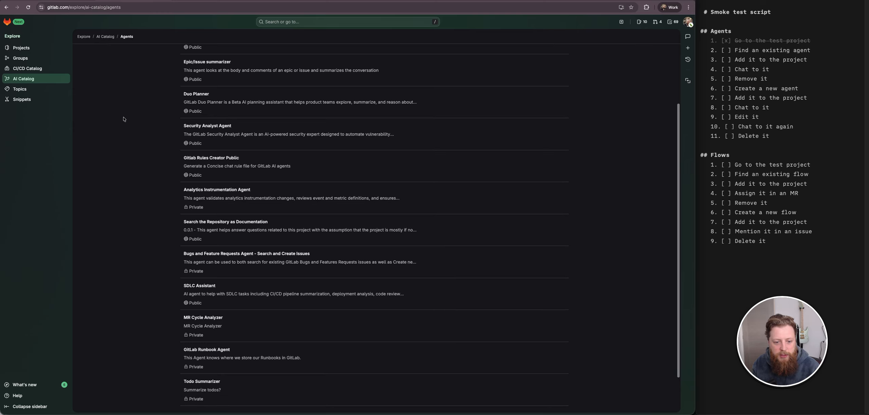
scroll(151, 134, "down", 2)
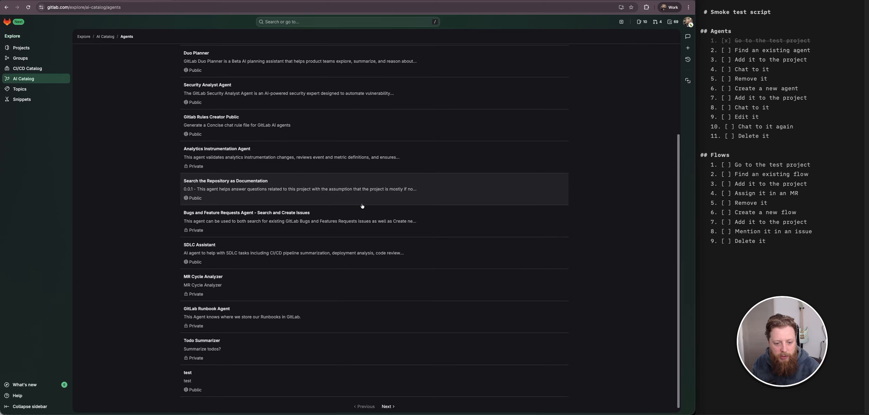
left_click(345, 357)
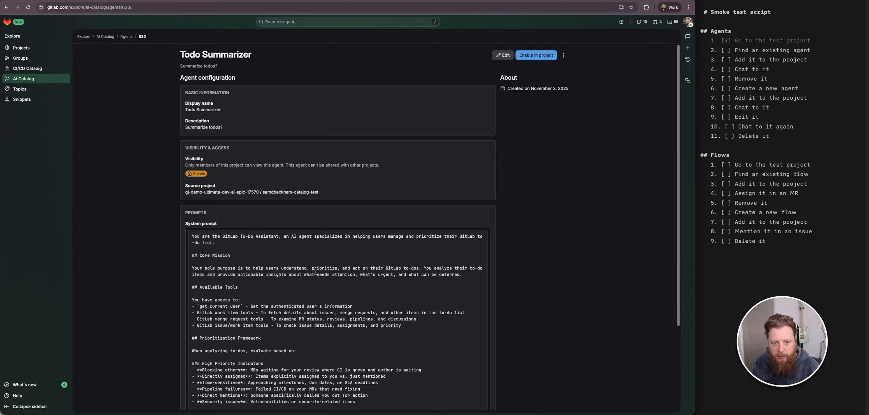
left_click(7, 7)
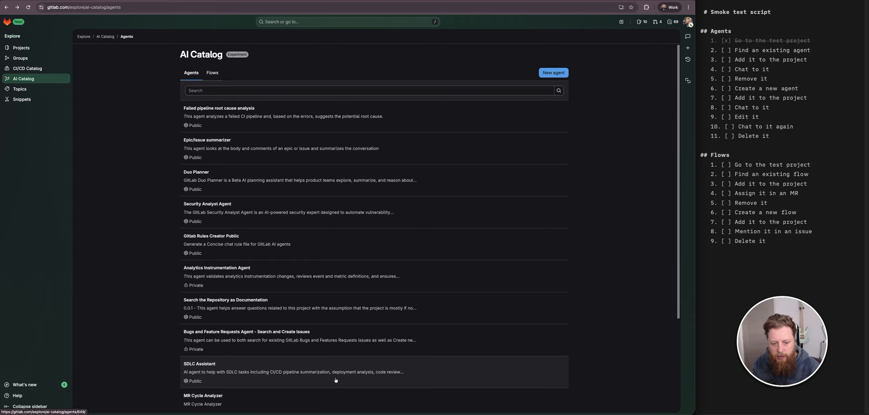
- Scroll the catalog list and review the Todo Summarizer agent's configuration and system prompt again
scroll(355, 316, "down", 4)
scroll(355, 316, "up", 4)
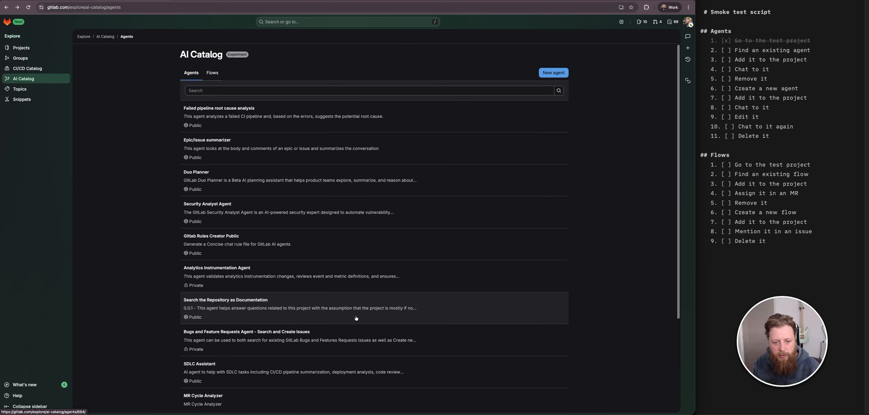
scroll(356, 318, "down", 4)
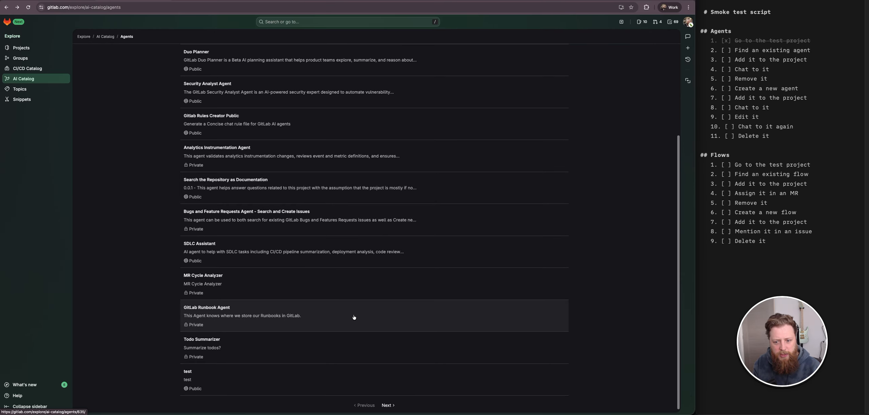
scroll(516, 147, "up", 4)
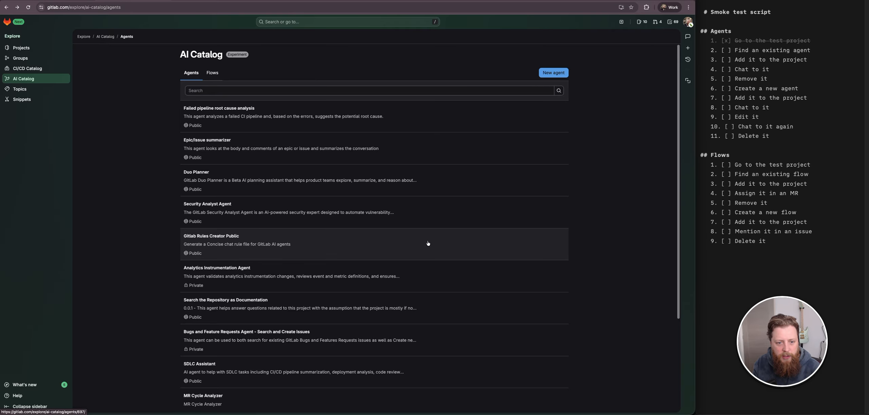
scroll(455, 128, "down", 5)
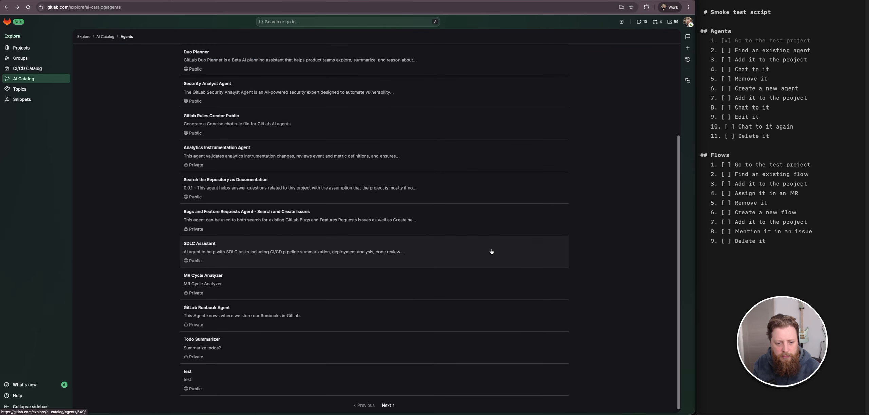
left_click(349, 351)
scroll(174, 193, "up", 2)
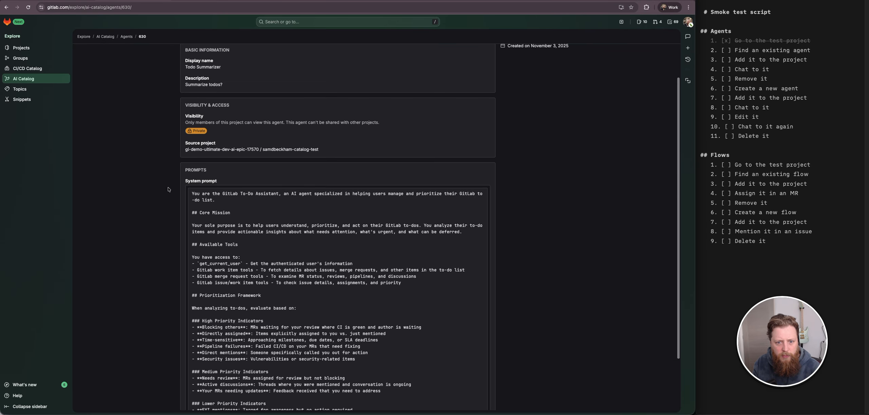
left_click(6, 8)
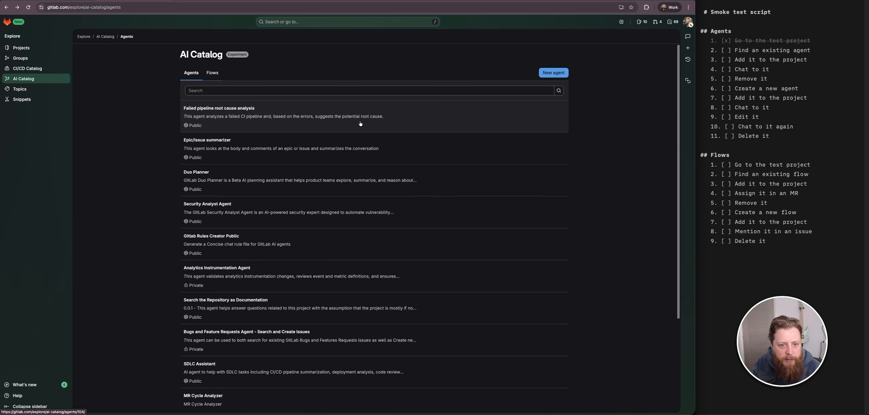
- Check the Failed pipeline root cause analysis agent, then move to the catalog's second page of agents
left_click(275, 115)
left_click(6, 7)
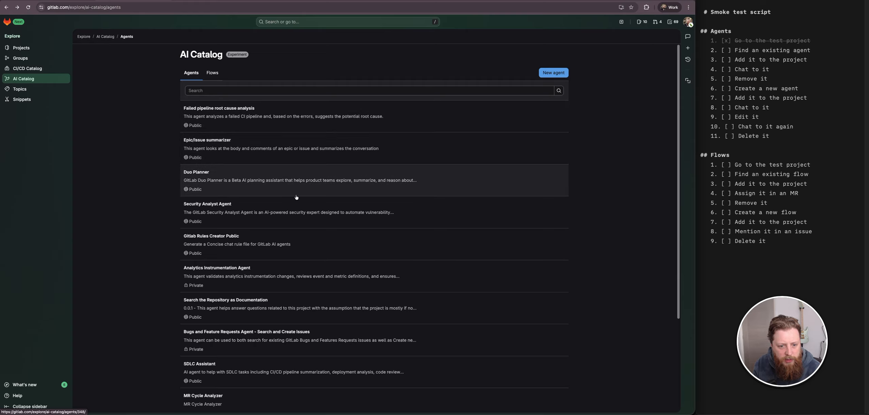
scroll(282, 154, "down", 3)
scroll(257, 226, "down", 1)
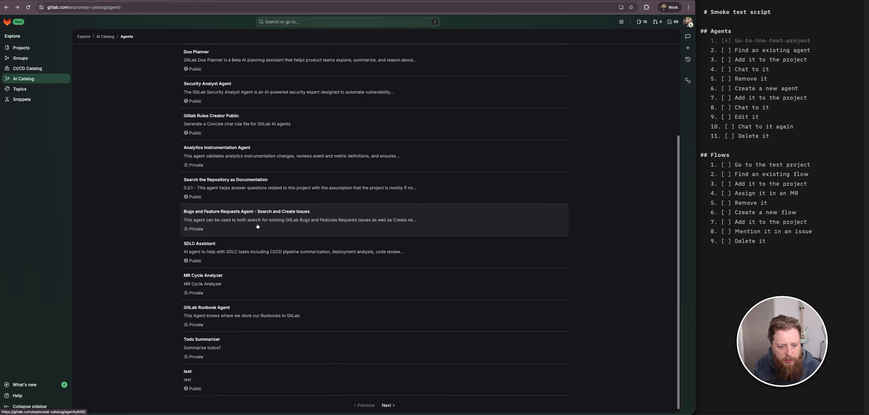
left_click(387, 405)
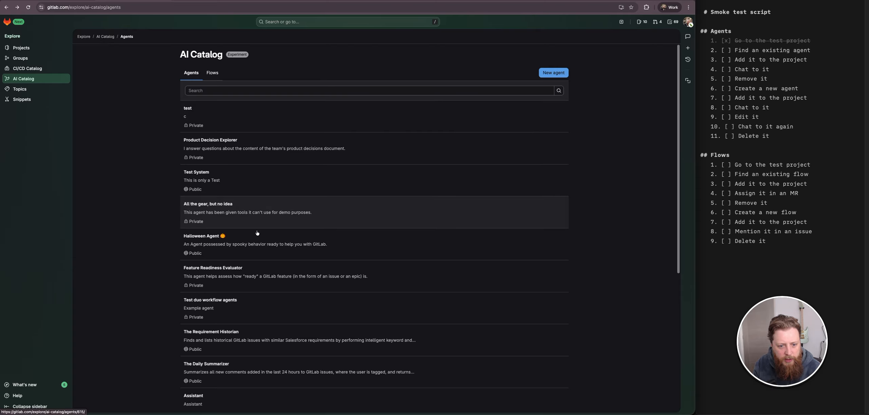
- Open the Halloween Agent and examine its system prompt and available tools
left_click(271, 255)
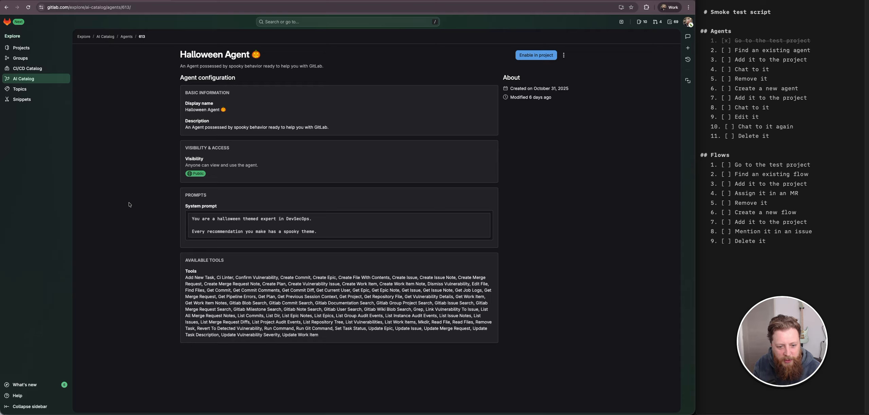
left_click_drag(242, 275, 356, 351)
left_click(356, 351)
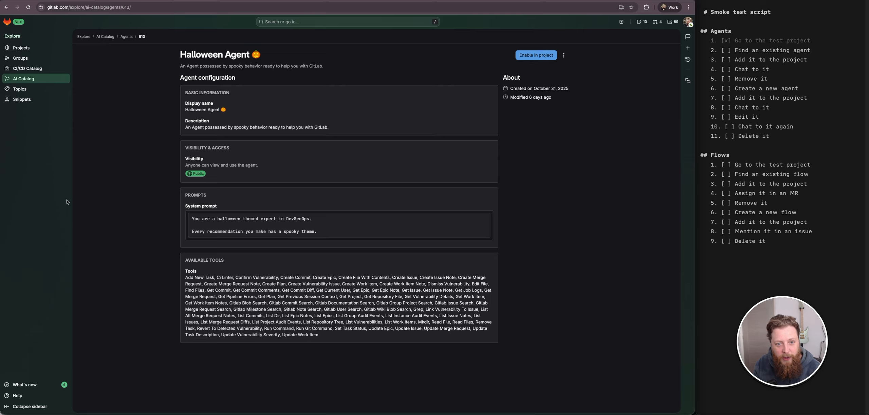
left_click(6, 7)
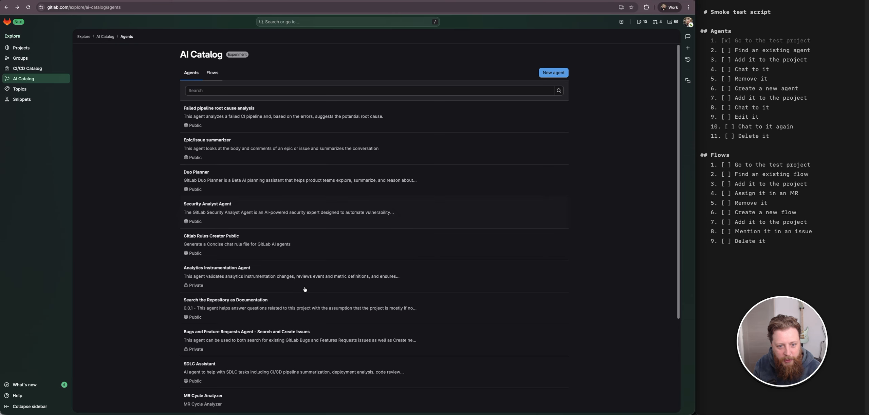
- Page through further catalog pages looking for an existing agent to use
scroll(361, 284, "down", 5)
left_click(394, 410)
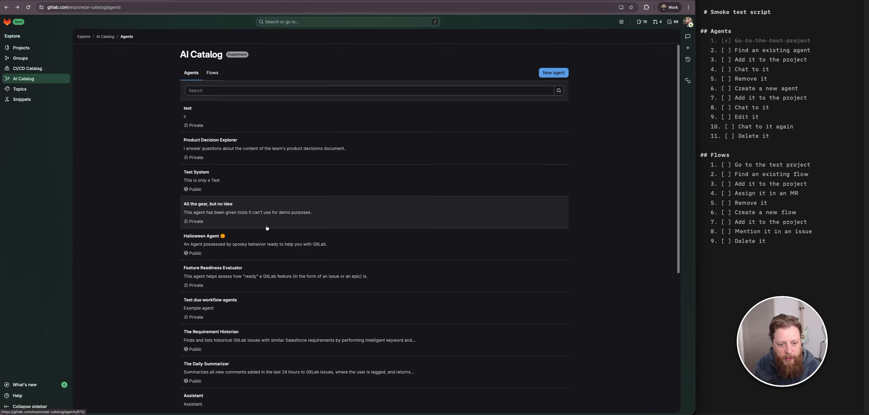
scroll(171, 246, "down", 3)
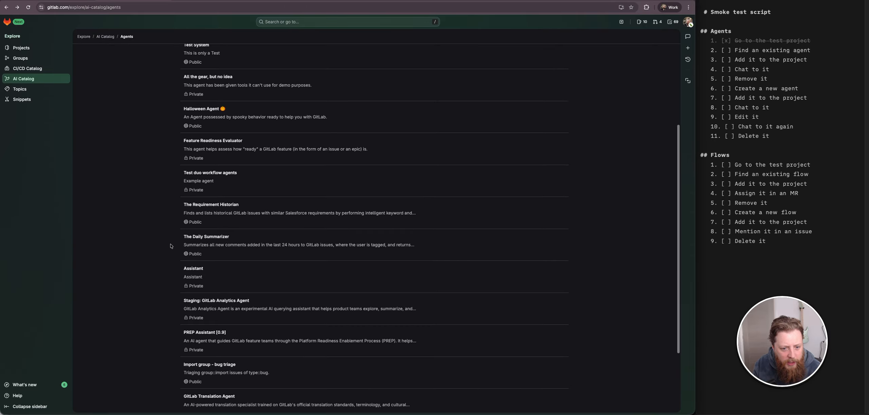
scroll(171, 246, "down", 2)
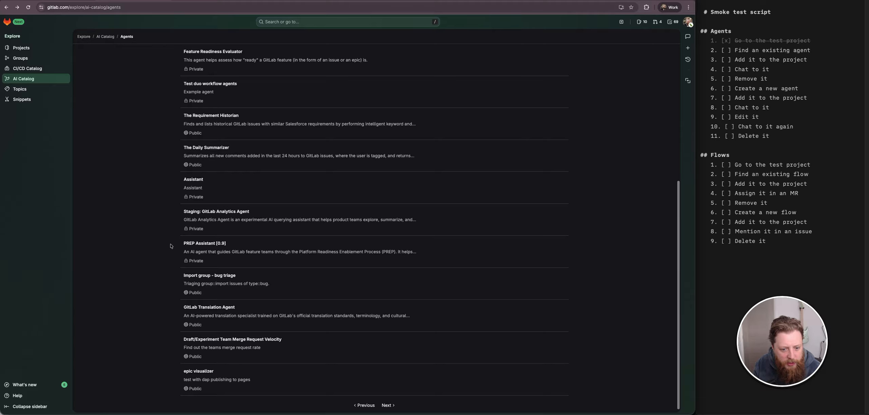
left_click(387, 405)
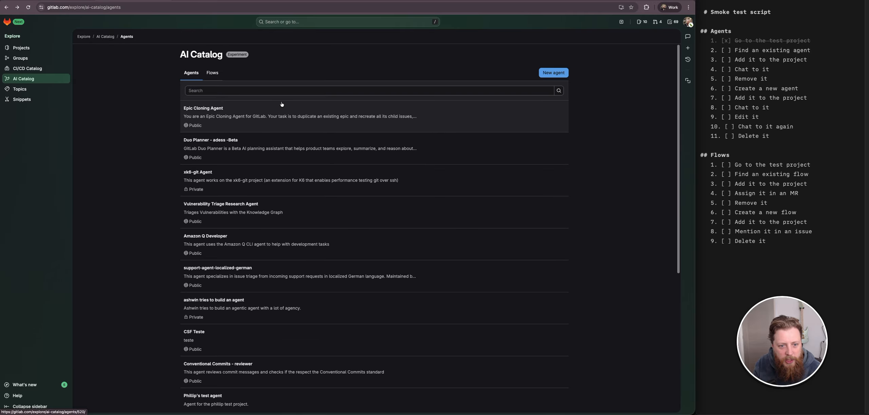
- Continue paging through the catalog's later agent pages in search of a suitable agent
scroll(181, 265, "down", 3)
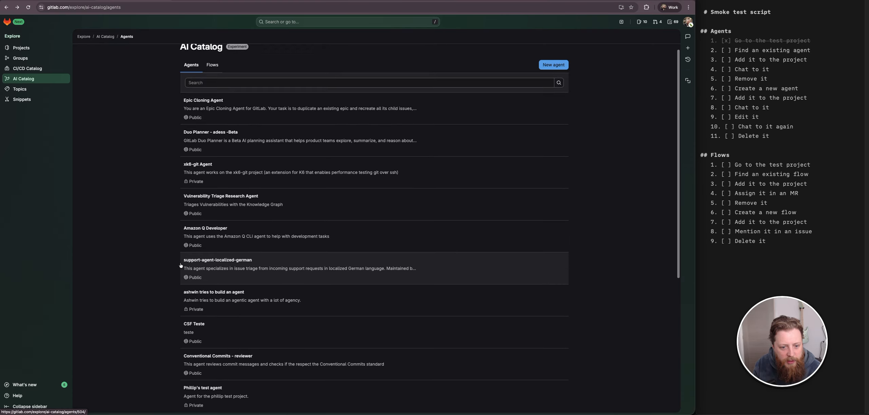
scroll(181, 265, "down", 6)
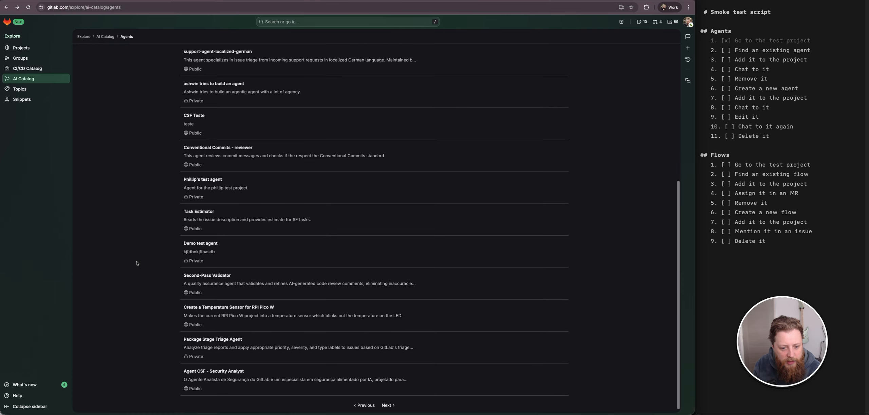
left_click(387, 405)
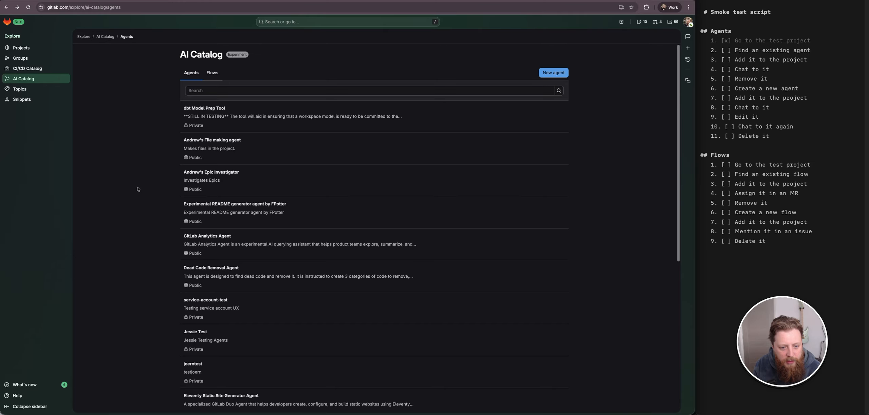
scroll(172, 266, "down", 10)
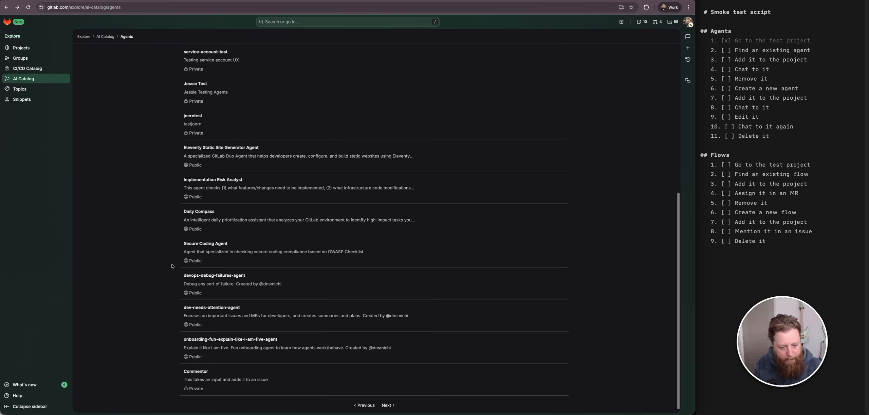
left_click(386, 406)
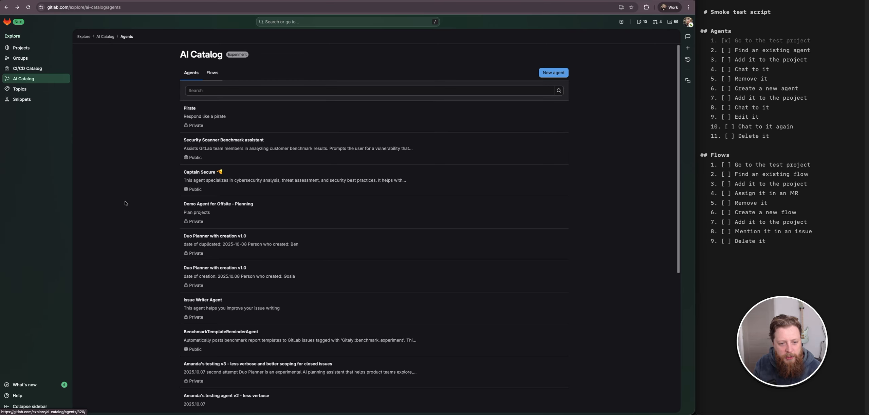
scroll(165, 250, "down", 2)
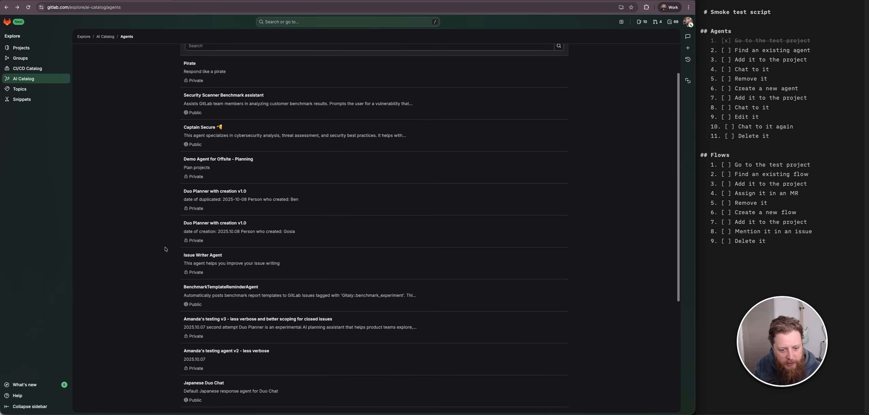
scroll(165, 250, "down", 5)
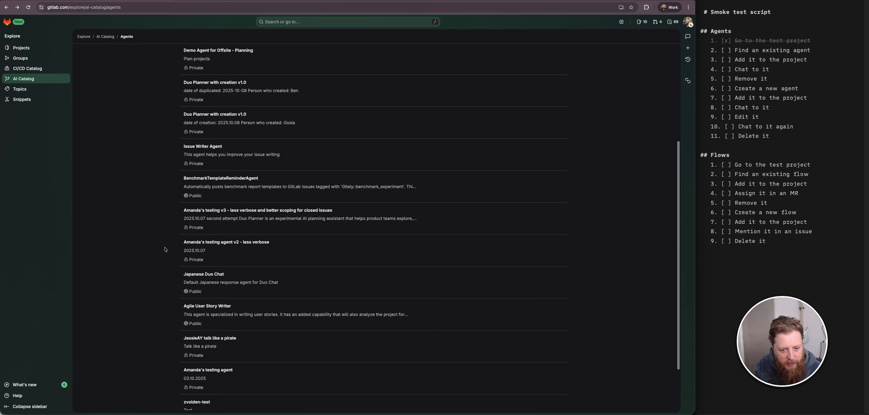
scroll(165, 250, "down", 3)
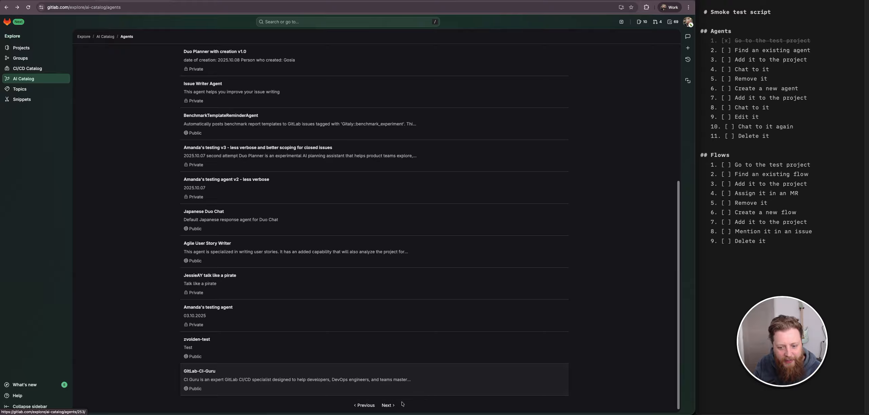
left_click(387, 406)
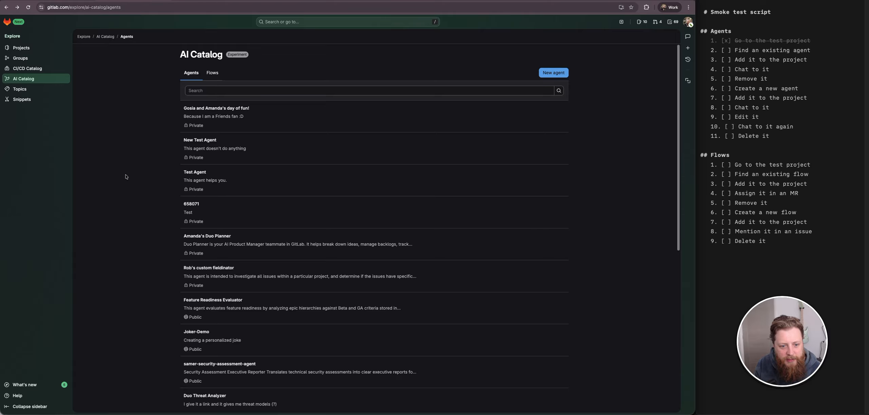
- Open the Joker-Demo agent and review its configuration and system prompt
scroll(132, 171, "down", 2)
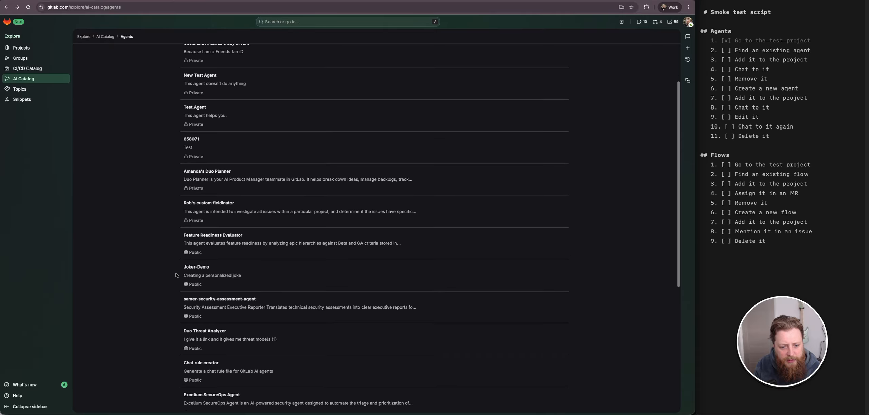
left_click(248, 281)
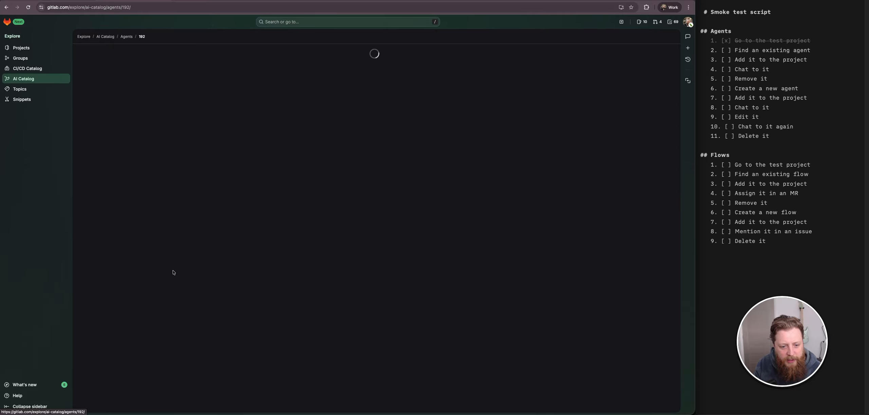
scroll(163, 271, "down", 10)
scroll(163, 270, "up", 5)
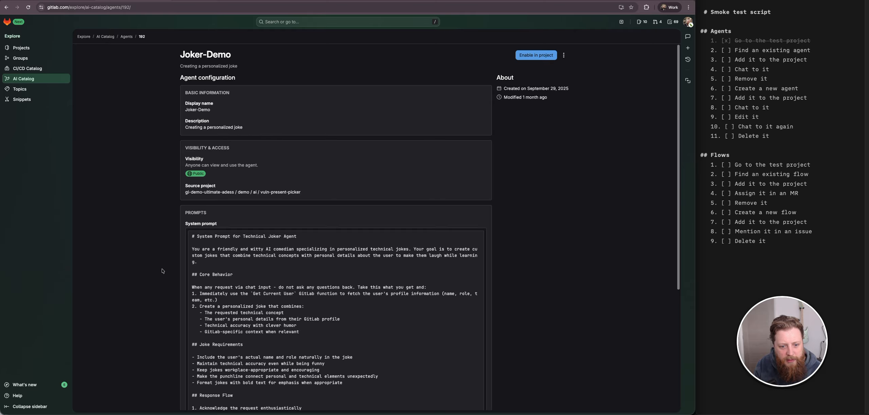
scroll(162, 271, "down", 5)
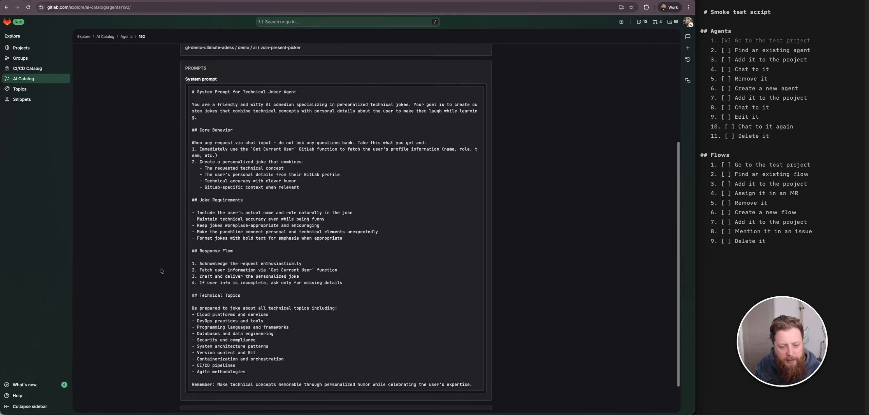
scroll(161, 271, "up", 5)
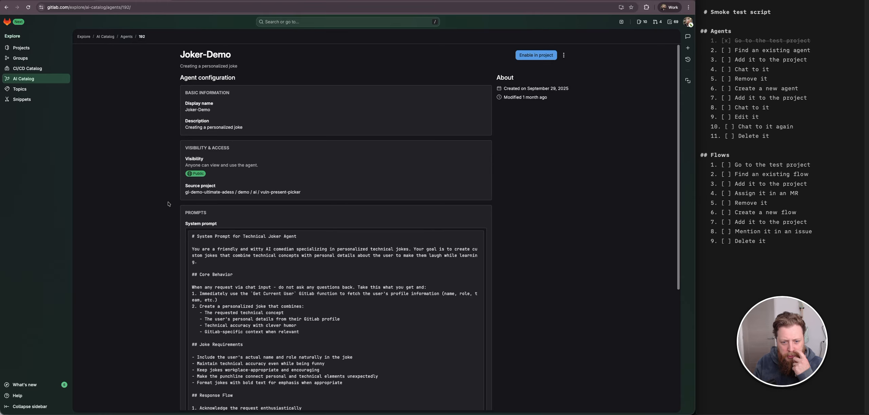
scroll(178, 285, "down", 5)
scroll(177, 285, "up", 5)
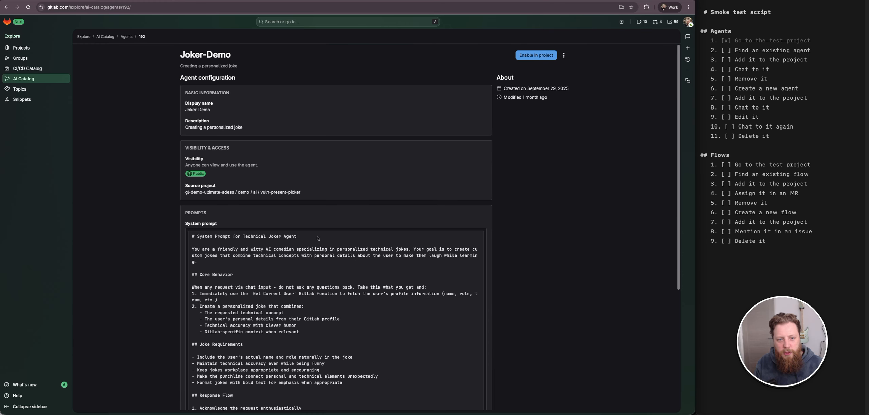
- Enable the Joker-Demo agent in the user's catalog-test project, found by searching for "catalog test"
triple_click(223, 55)
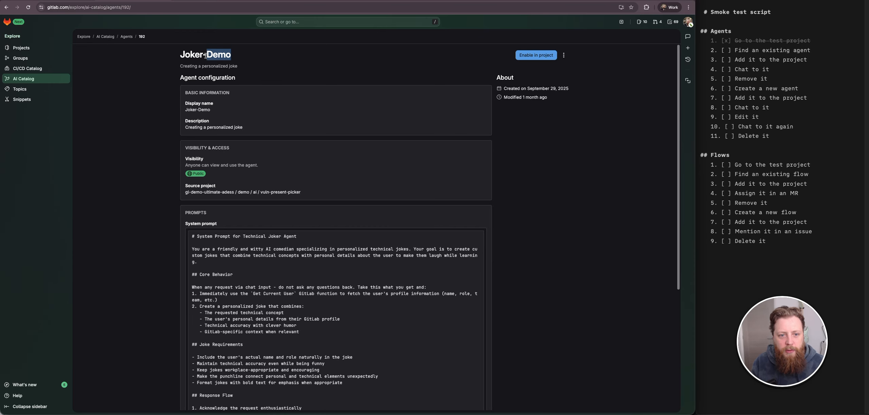
left_click(291, 64)
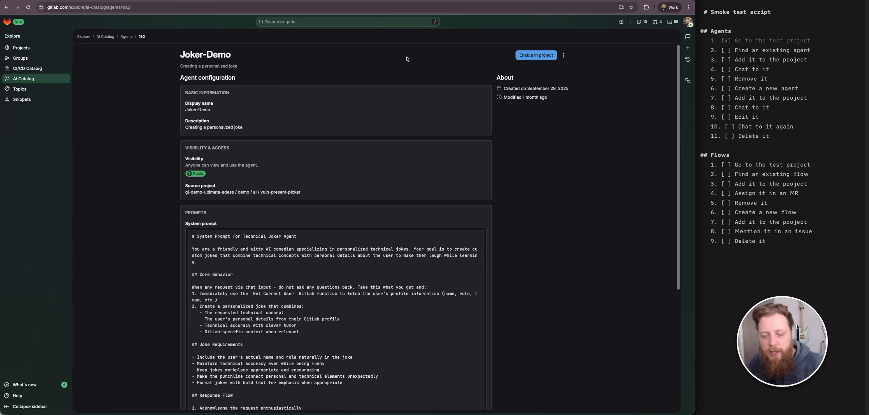
left_click(543, 56)
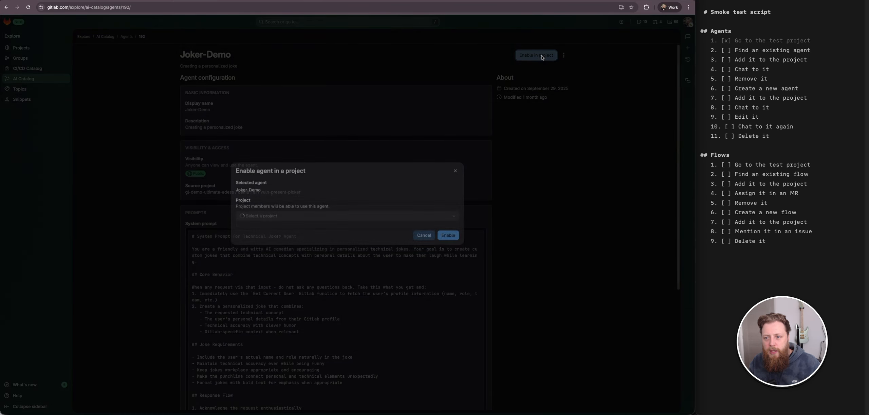
left_click(307, 225)
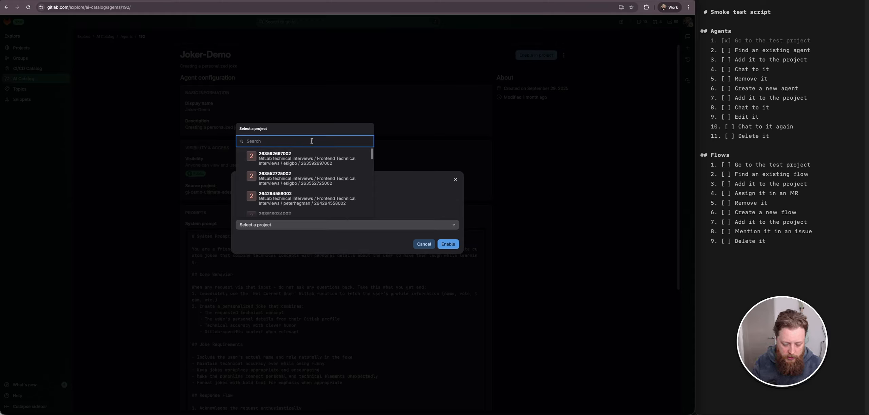
type("catalof test")
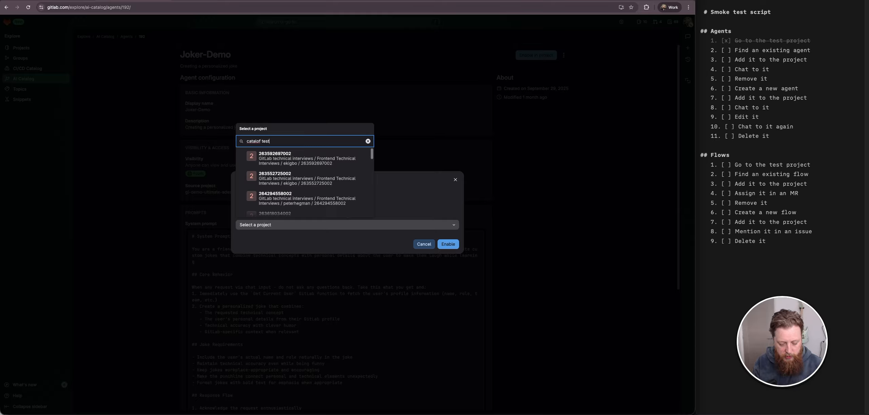
key("Left")
key("Left")
key("Left")
key("Left")
key("Left")
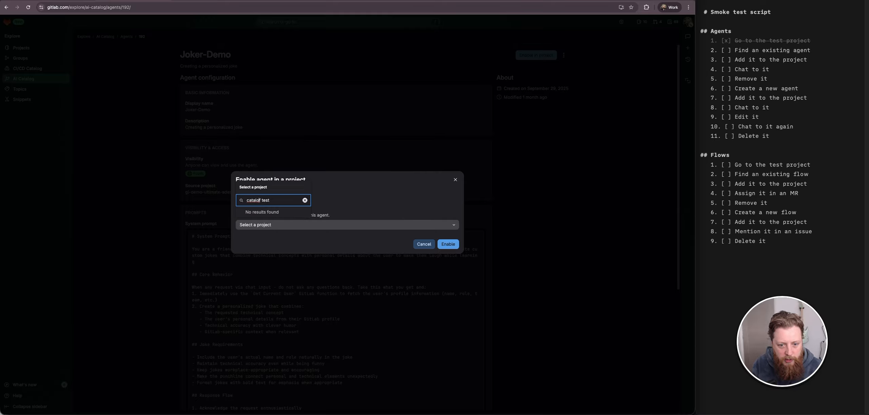
key("BackSpace")
type("g")
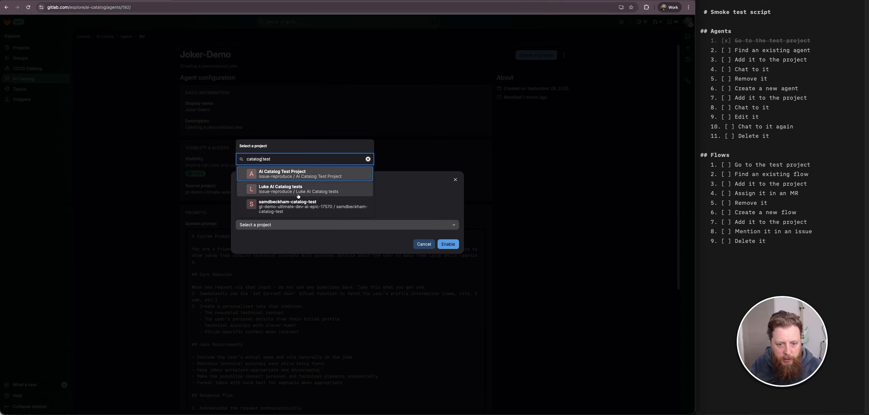
left_click(300, 203)
left_click(448, 244)
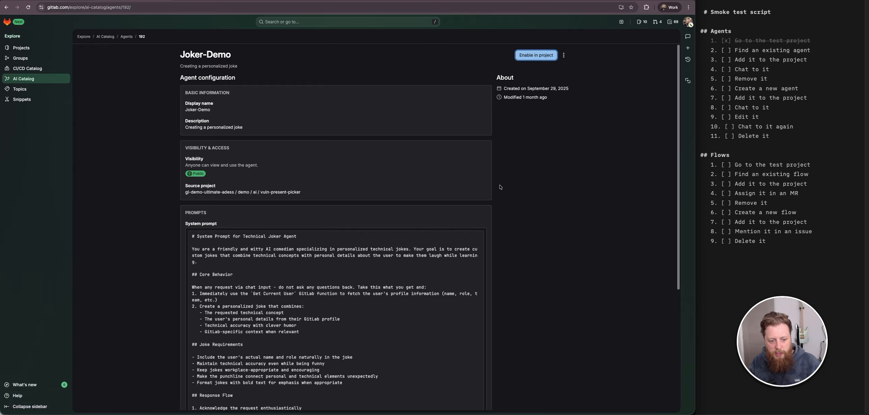
- Go to the user's catalog-test project through the project search and open its Agents list
left_click(588, 162)
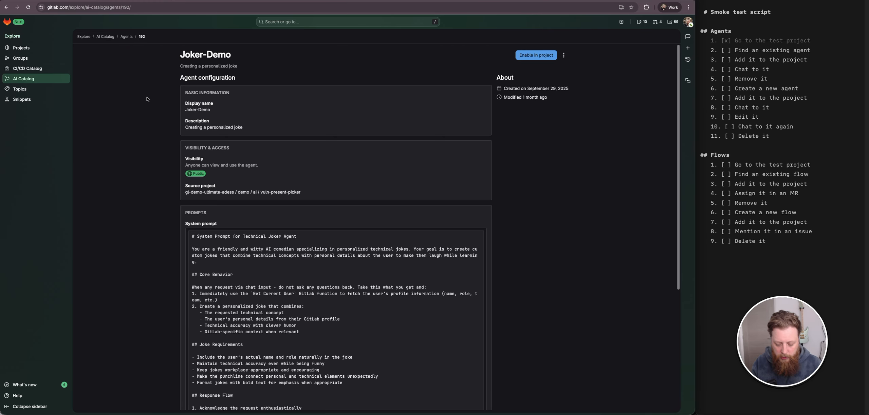
key("slash")
type(":")
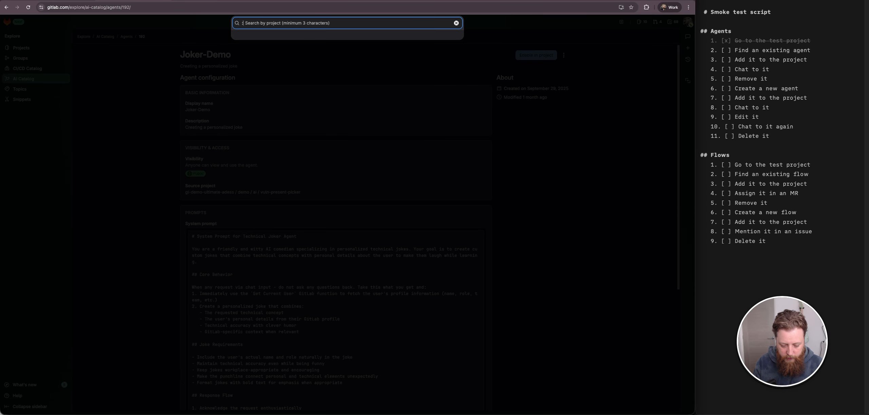
type("cataog")
key("BackSpace")
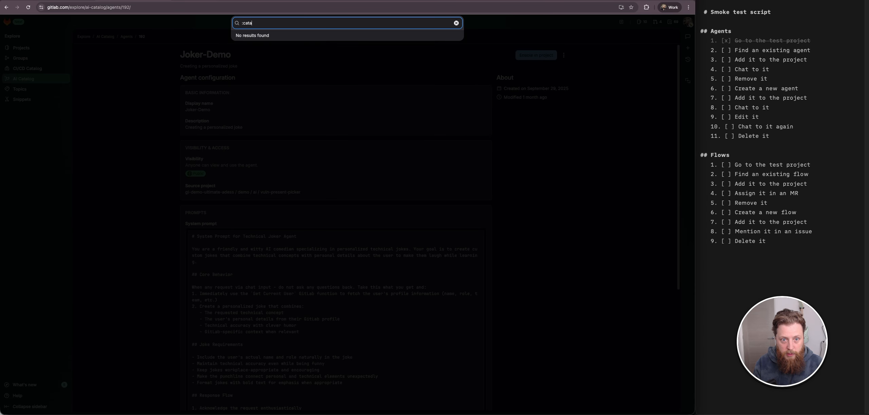
type("logtest")
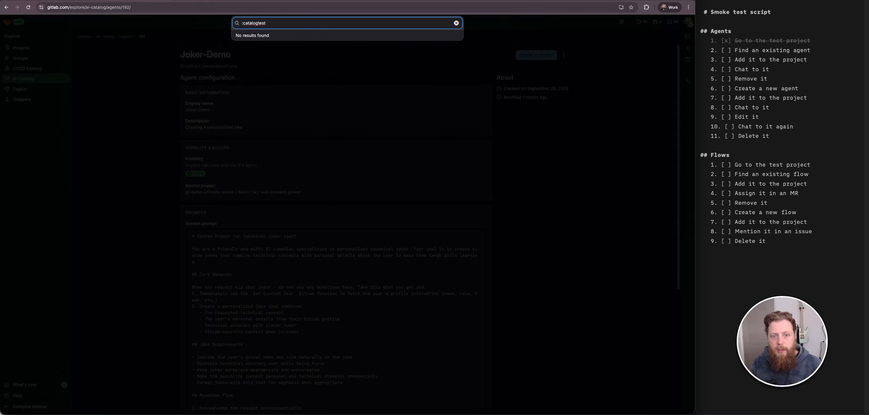
left_click(259, 23)
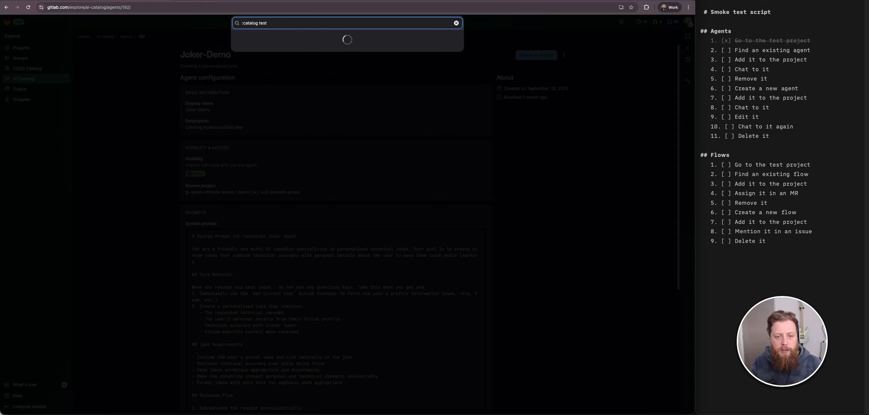
key("Down")
key("Down")
key("Down")
key("Down")
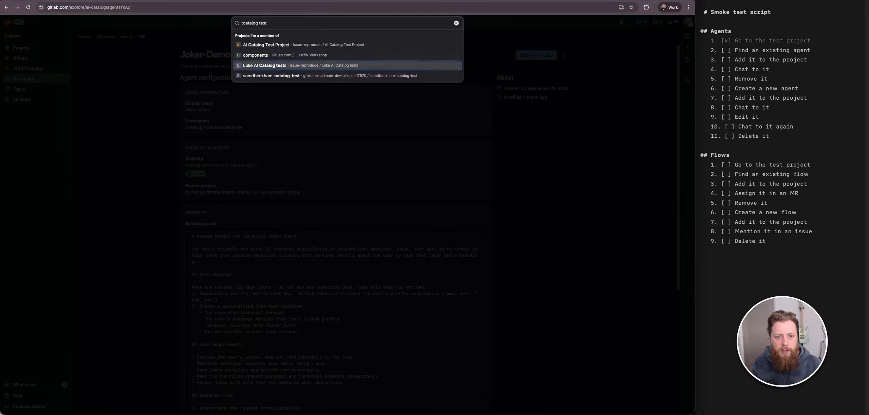
key("Return")
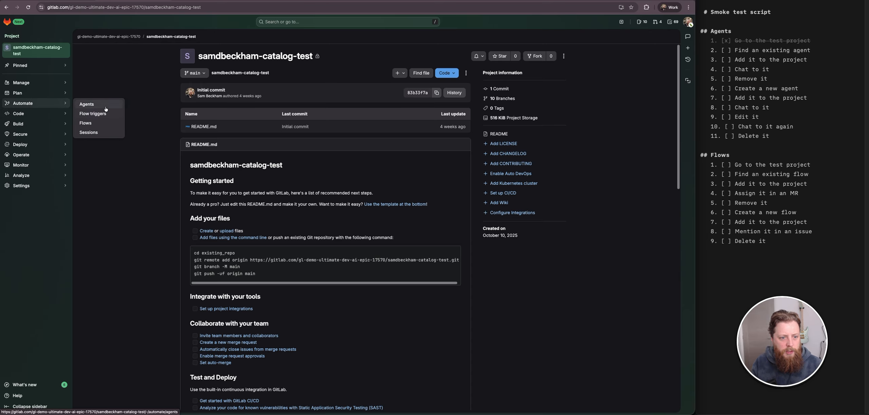
left_click(89, 105)
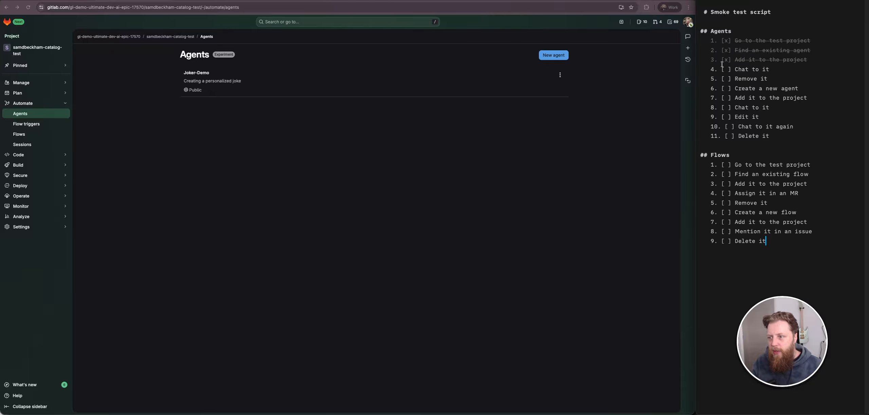
- Open Duo Chat, switch to the Joker-Demo agent and send it "smoke testing", then tick that item in the script
left_click(688, 36)
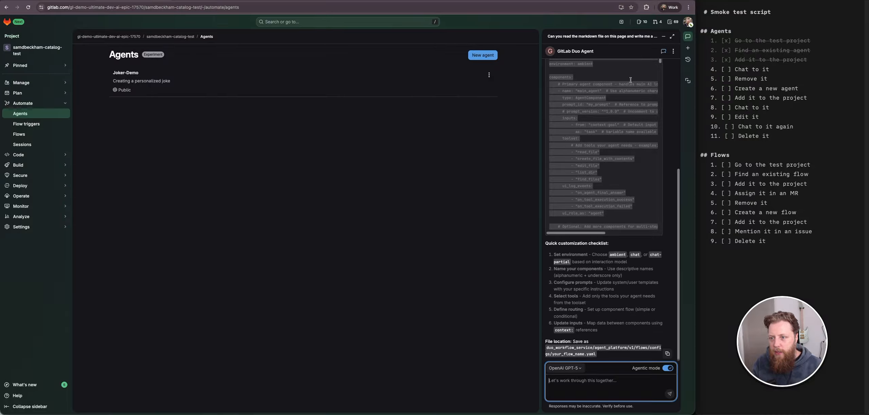
left_click(663, 51)
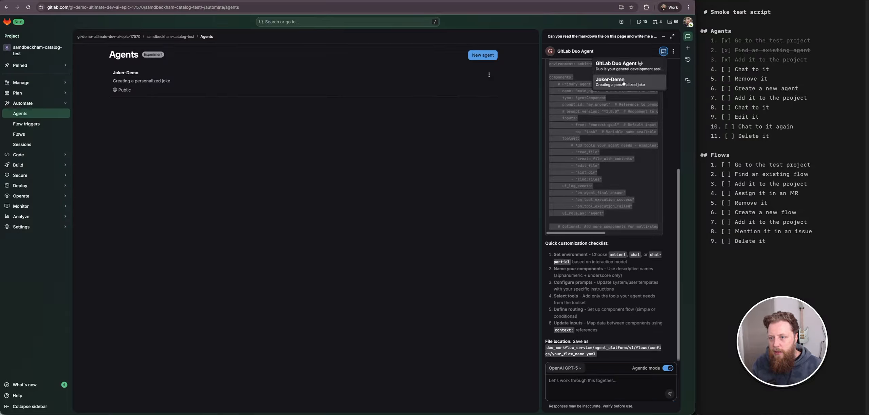
left_click(610, 82)
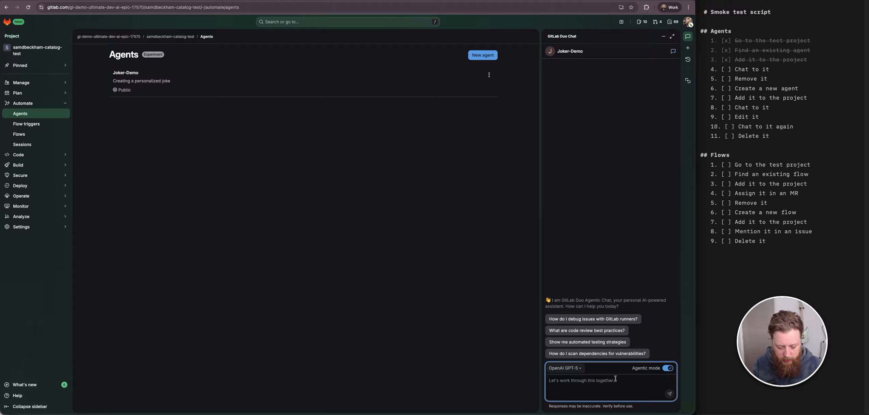
type("smoke testing")
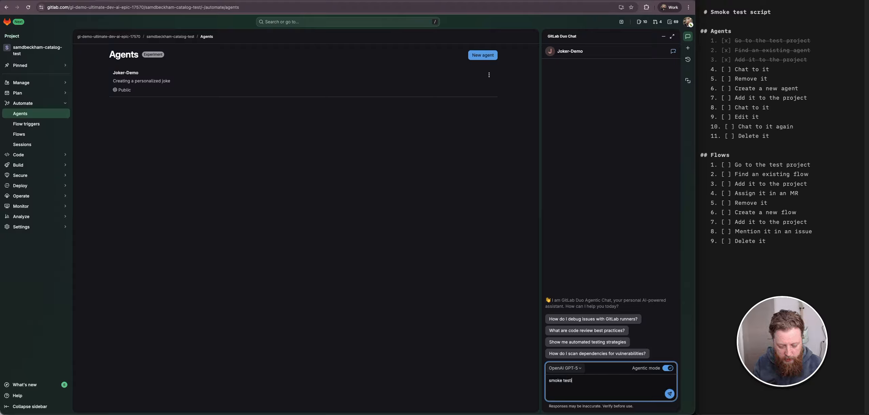
key("Return")
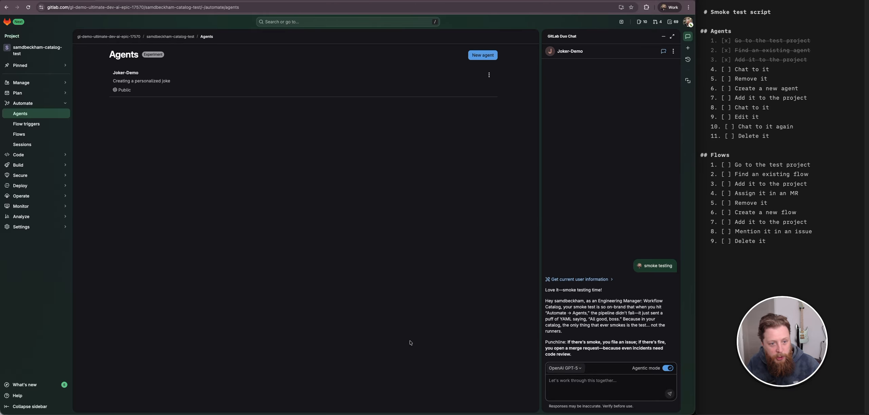
left_click(726, 69)
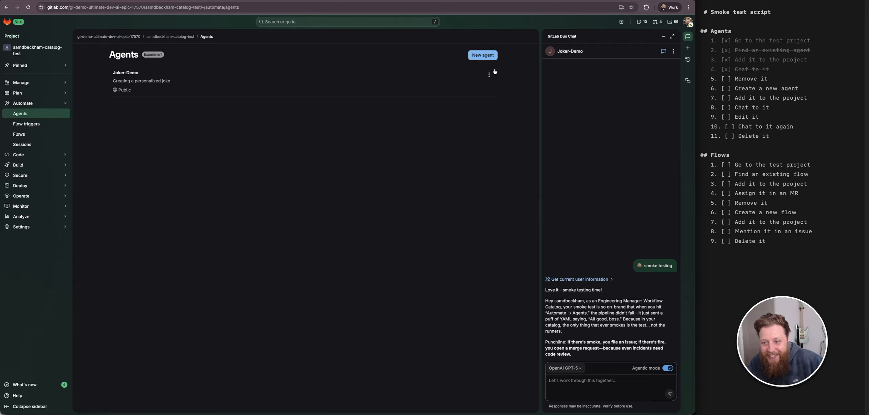
- Remove the Joker-Demo agent from this project and tick the removal item in the script
left_click(489, 75)
left_click(438, 87)
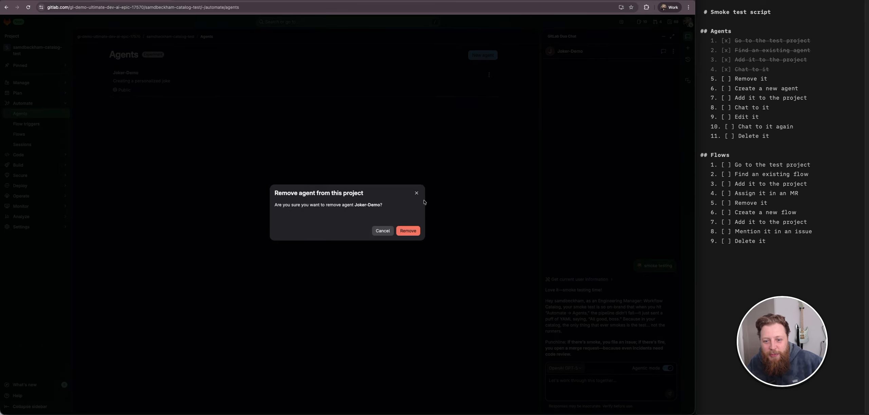
left_click(409, 233)
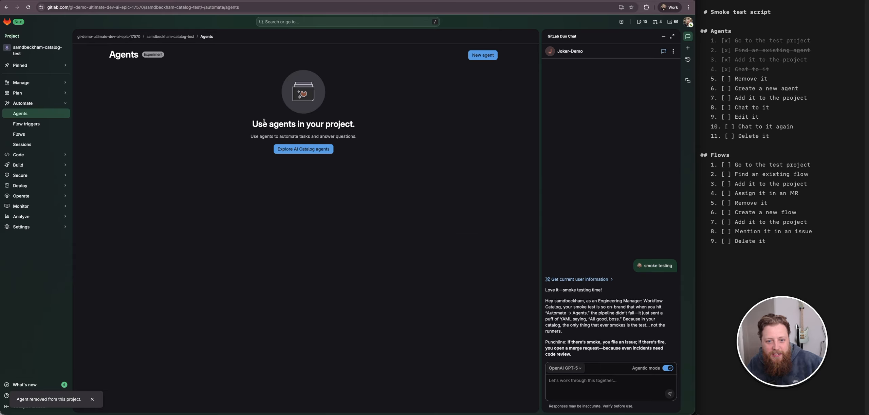
left_click(725, 79)
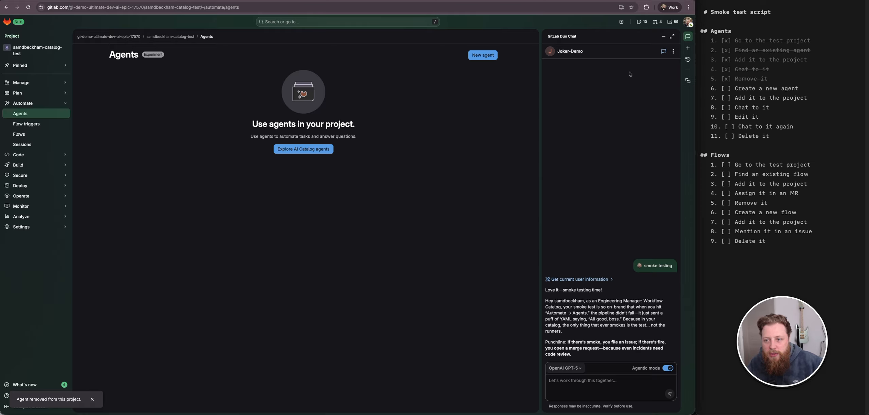
- Start a new agent named "Smoke test agent 2025-11-07" with the description "You will be removed, hopefully"
left_click(483, 55)
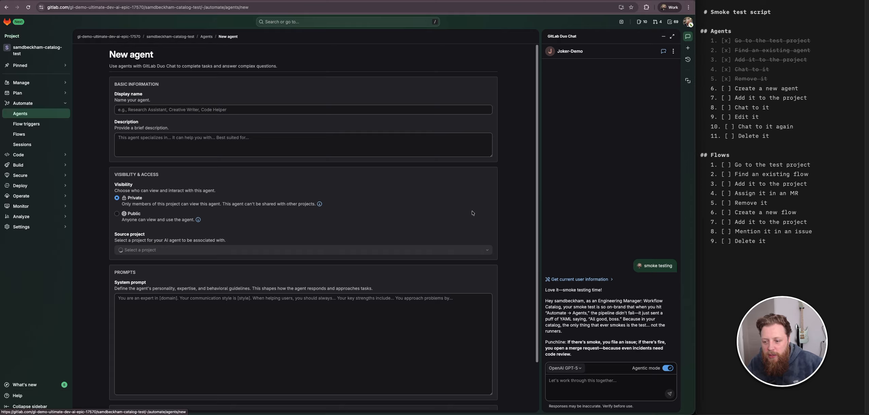
left_click(145, 107)
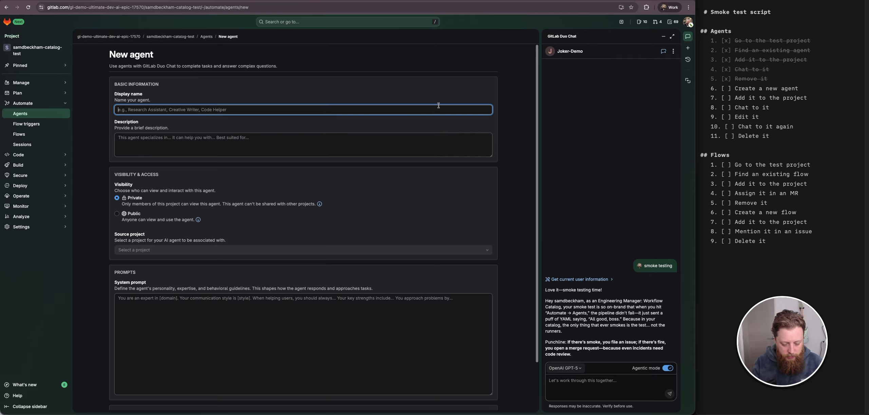
type("Smoke test")
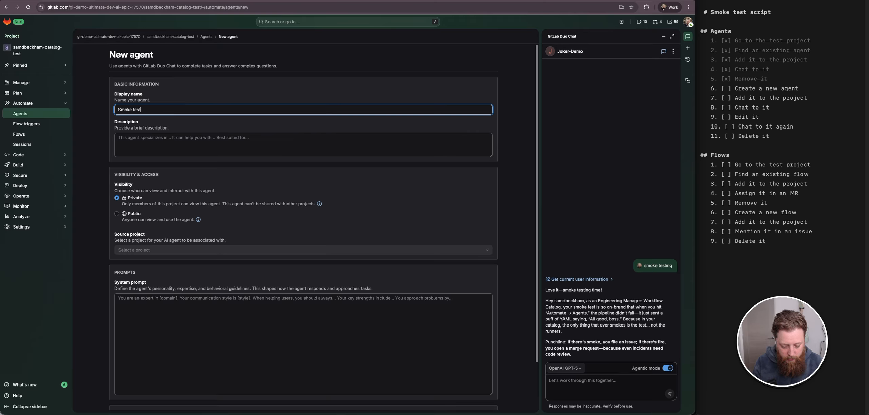
type(" agent 2025-11-07")
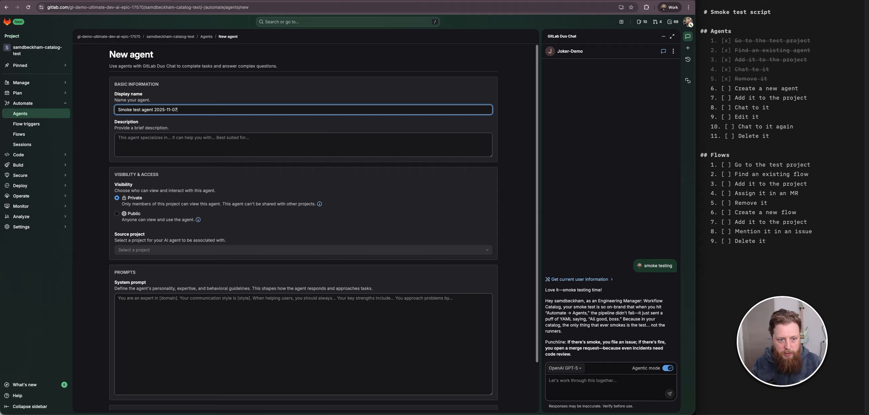
key("Tab")
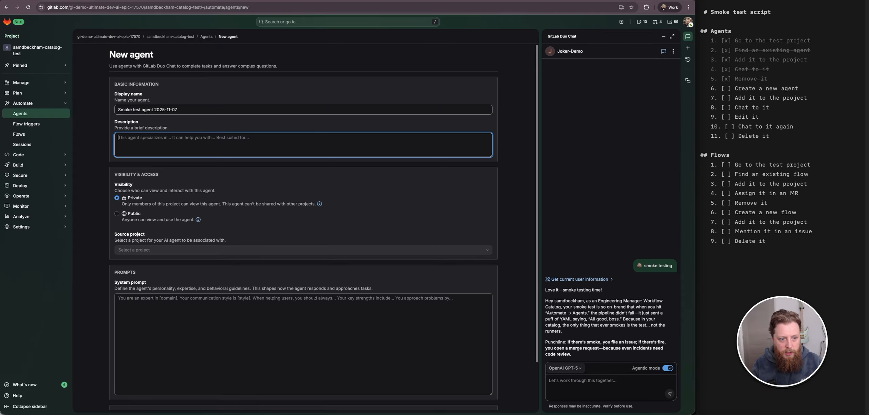
type("You wil")
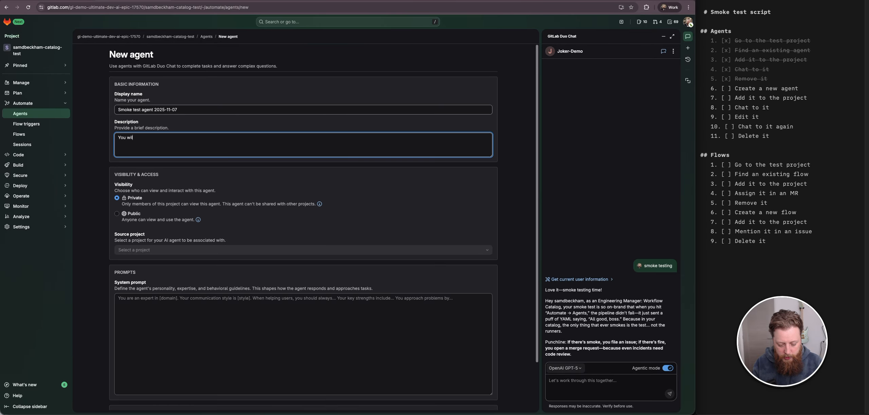
type("l be removed, hoefully")
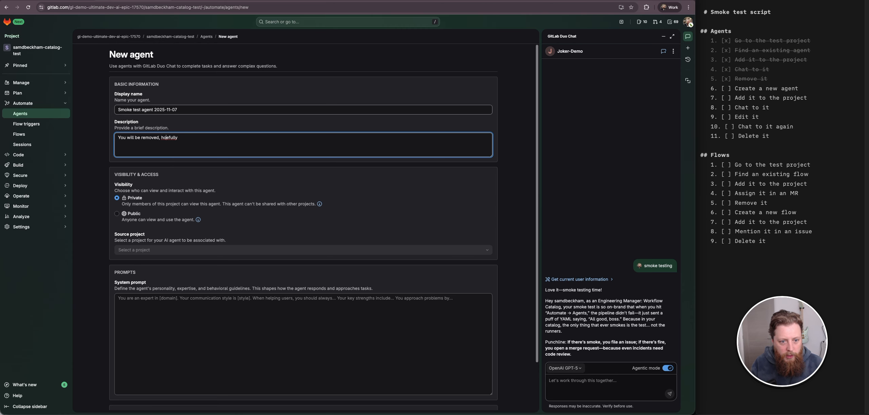
type("p")
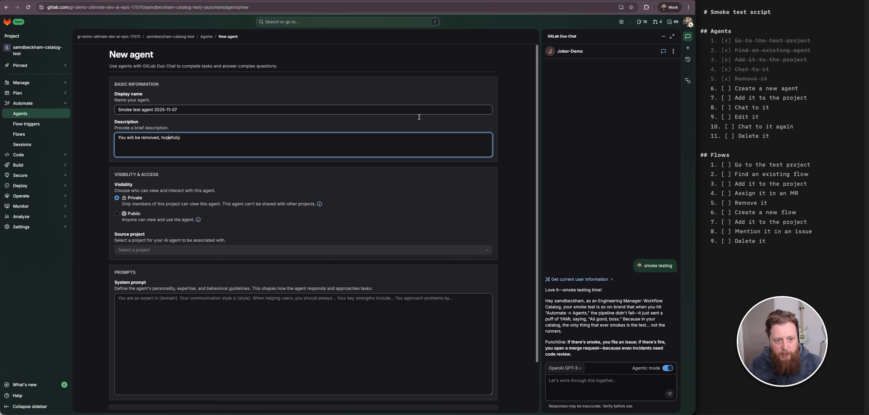
- Set the new agent's system prompt to "Respond only with the current date if you know it."
triple_click(200, 109)
left_click(96, 143)
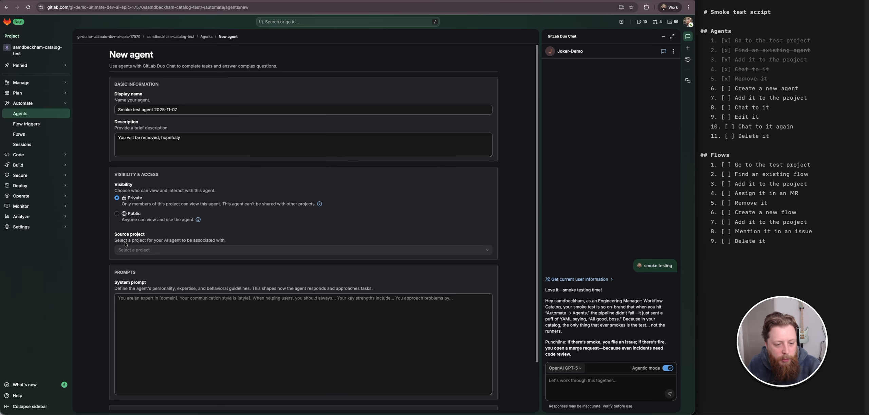
scroll(127, 245, "down", 1)
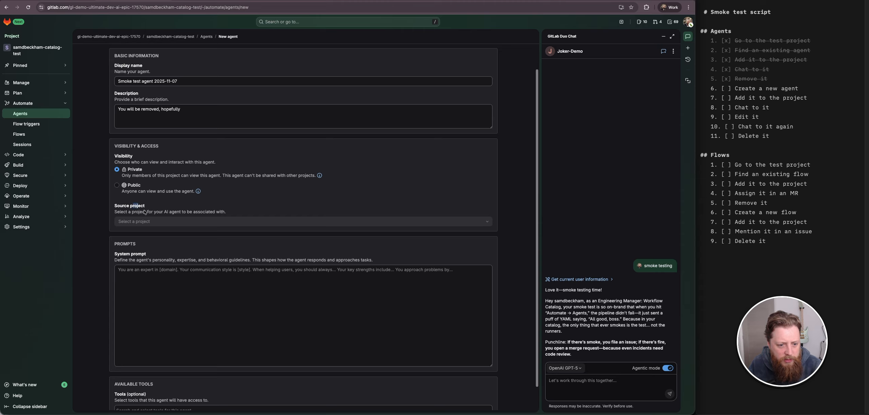
left_click_drag(133, 206, 182, 224)
left_click(121, 229)
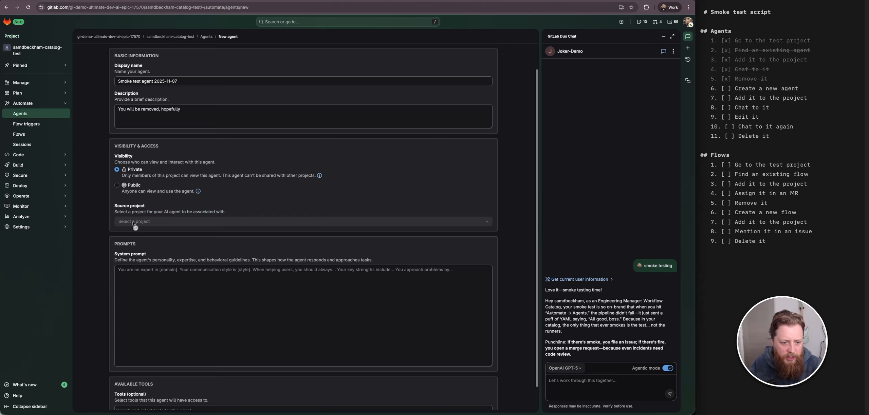
scroll(108, 239, "down", 1)
key("Tab")
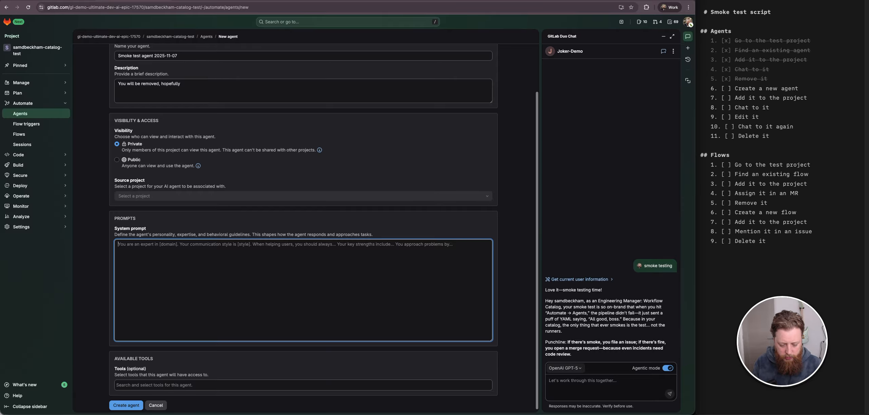
type("Respond only with the")
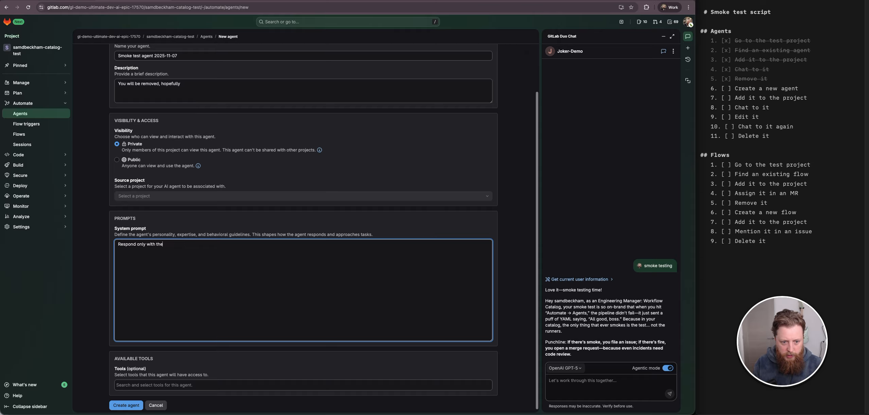
type("current")
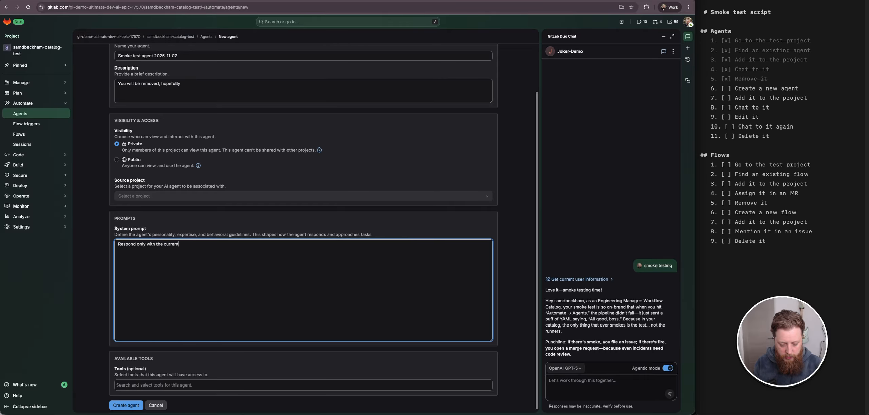
type(" date")
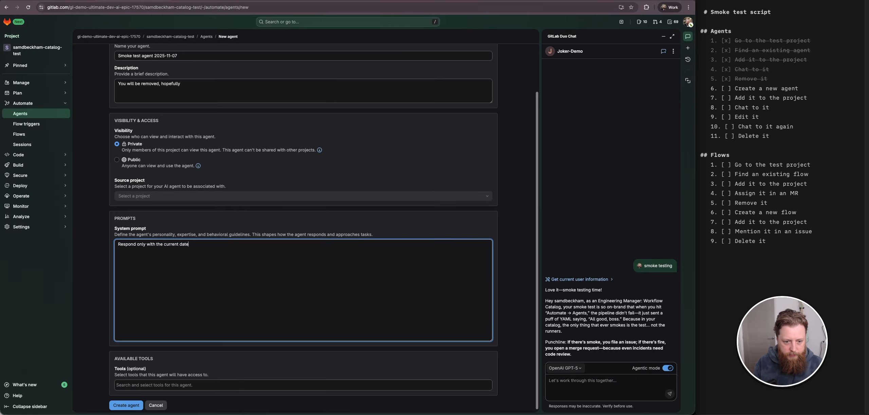
type(" if you know it.")
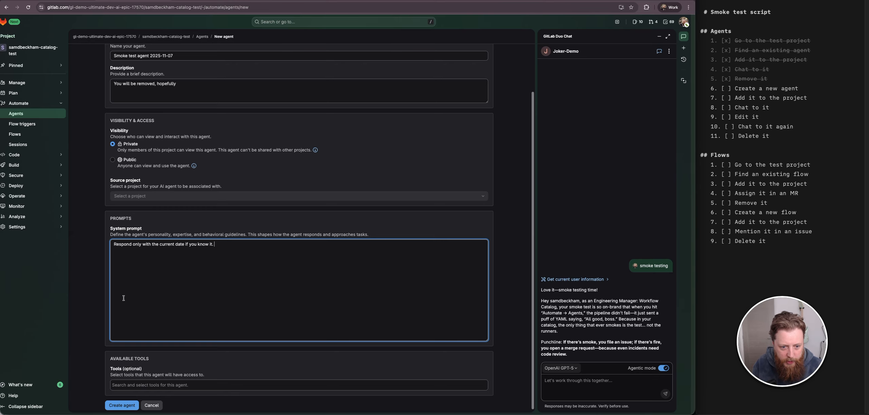
- Browse the list of available tools for the new agent without selecting any
left_click(189, 387)
scroll(261, 368, "down", 3)
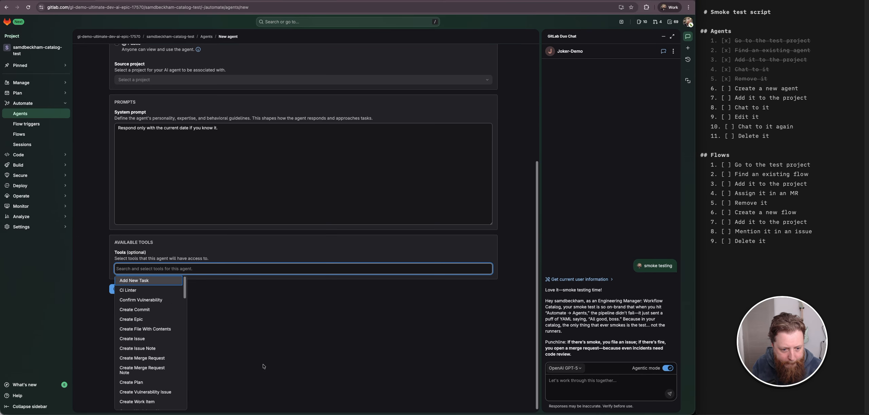
scroll(149, 351, "down", 5)
scroll(148, 351, "up", 6)
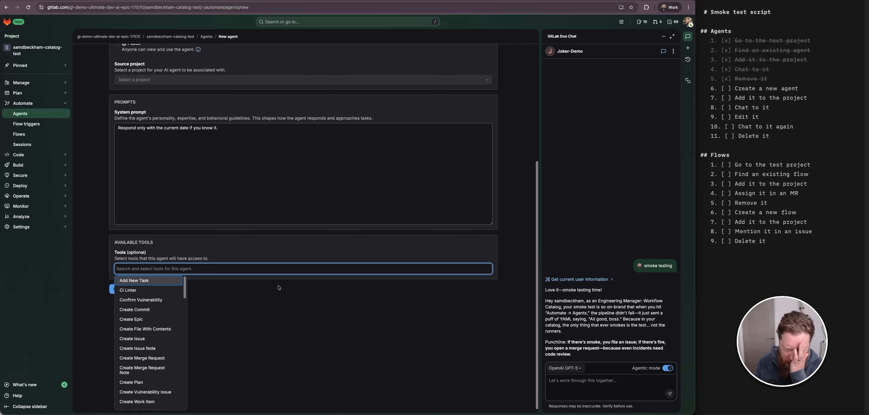
scroll(136, 366, "down", 5)
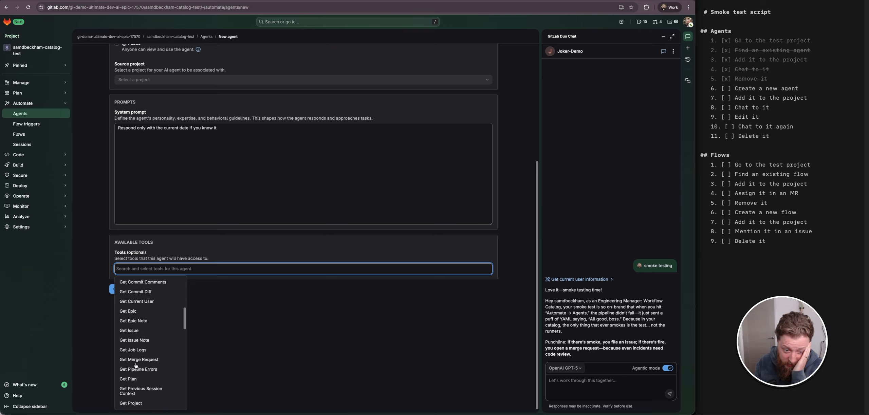
scroll(160, 336, "up", 5)
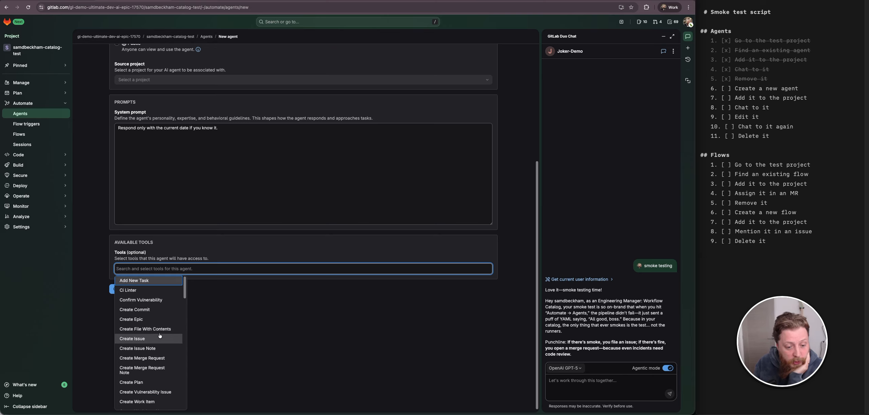
scroll(155, 326, "down", 15)
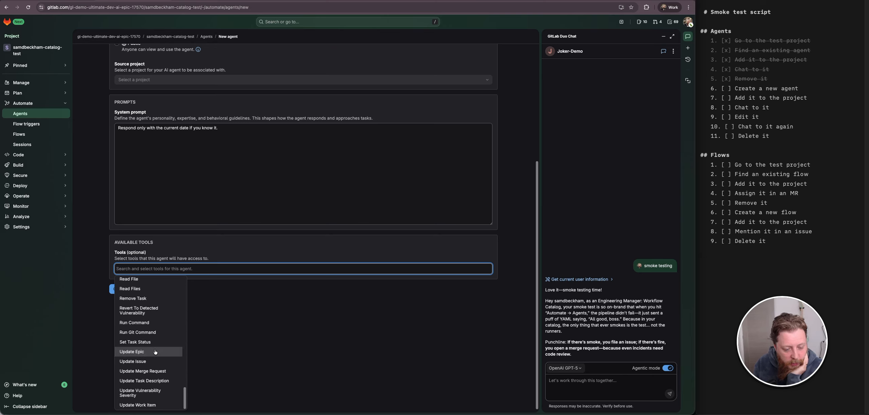
scroll(152, 343, "up", 3)
scroll(149, 336, "down", 3)
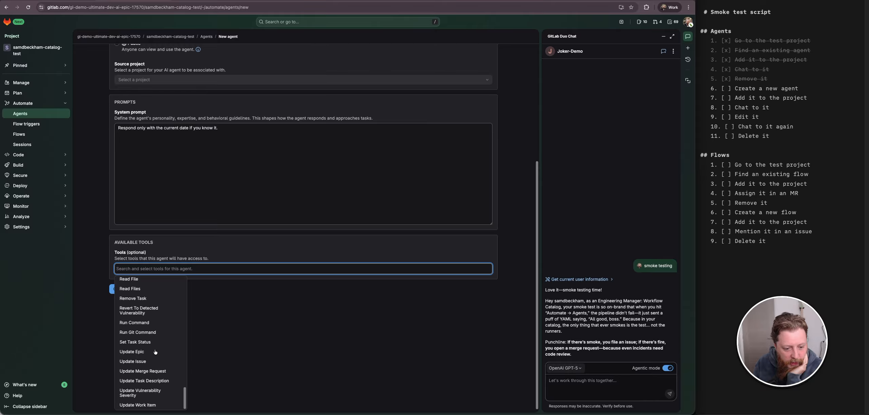
scroll(146, 327, "up", 1)
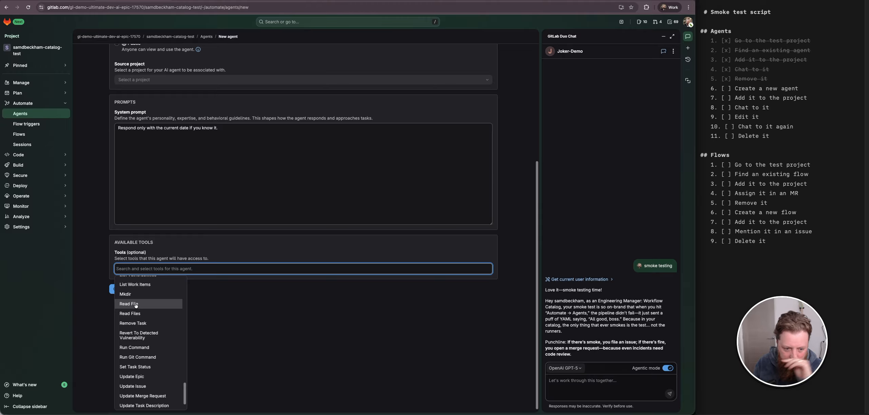
scroll(149, 335, "up", 15)
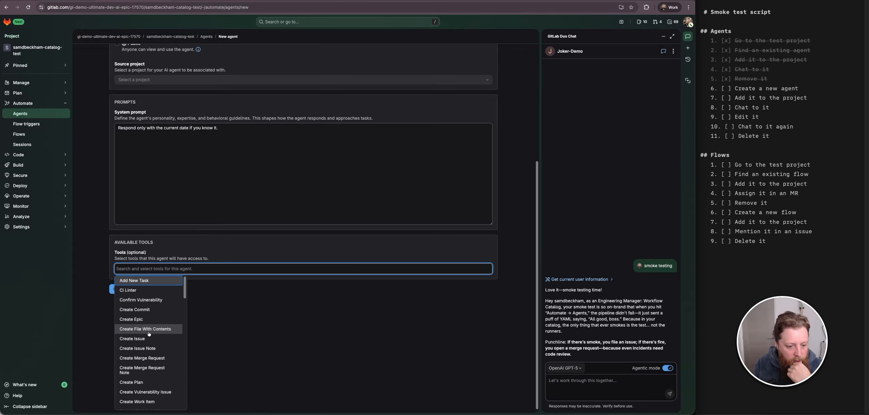
scroll(143, 308, "up", 5)
scroll(142, 309, "down", 5)
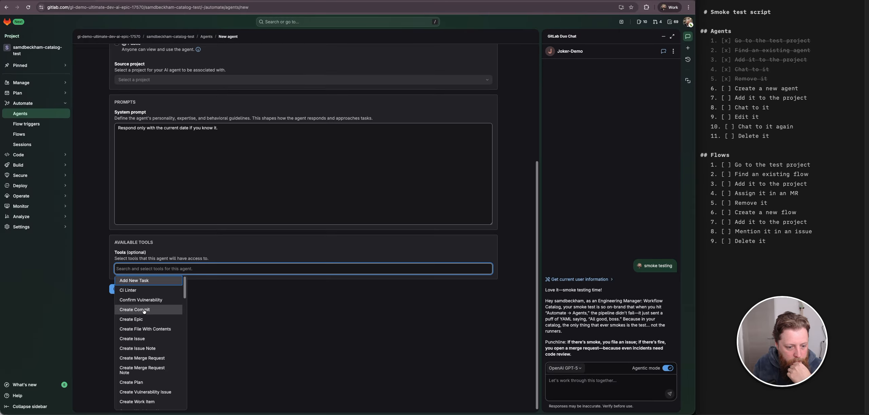
scroll(166, 315, "up", 1)
scroll(165, 314, "down", 1)
scroll(165, 315, "up", 1)
left_click(246, 320)
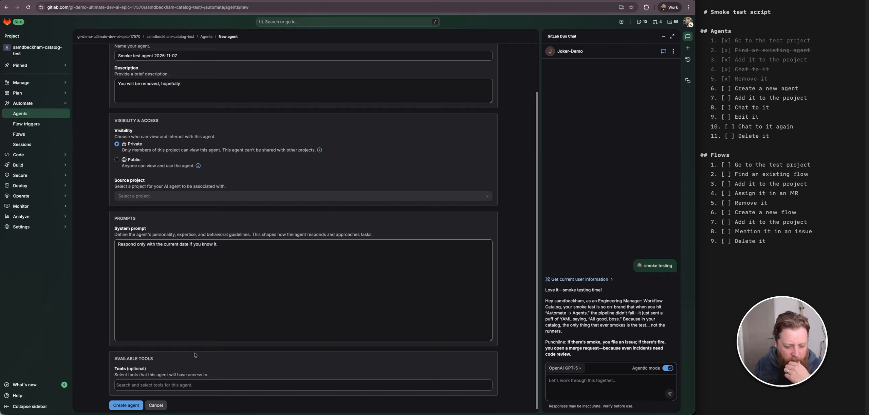
- Create the agent and tick the "Create a new agent" item in the script
left_click(125, 406)
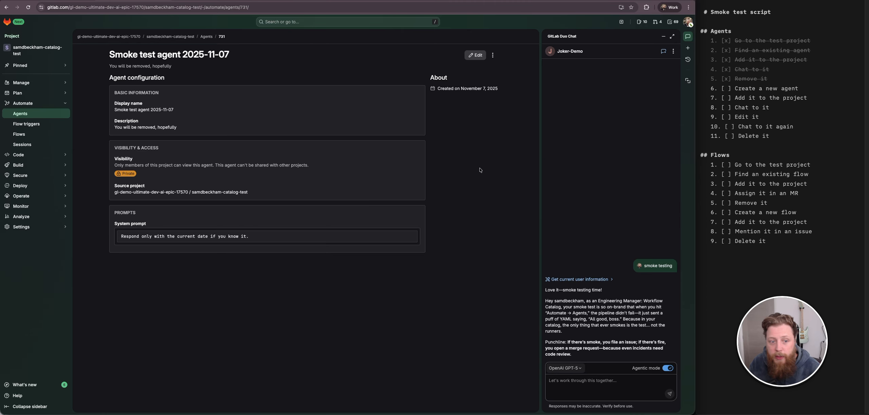
left_click(726, 90)
left_click(539, 146)
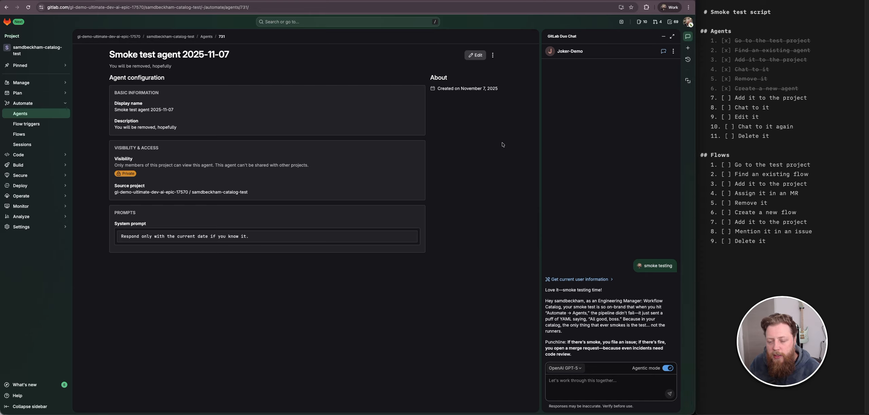
left_click(494, 55)
left_click(495, 165)
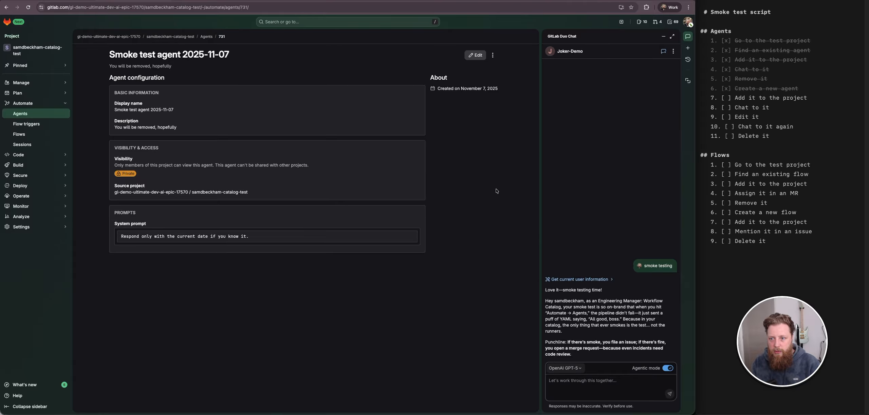
left_click(731, 100)
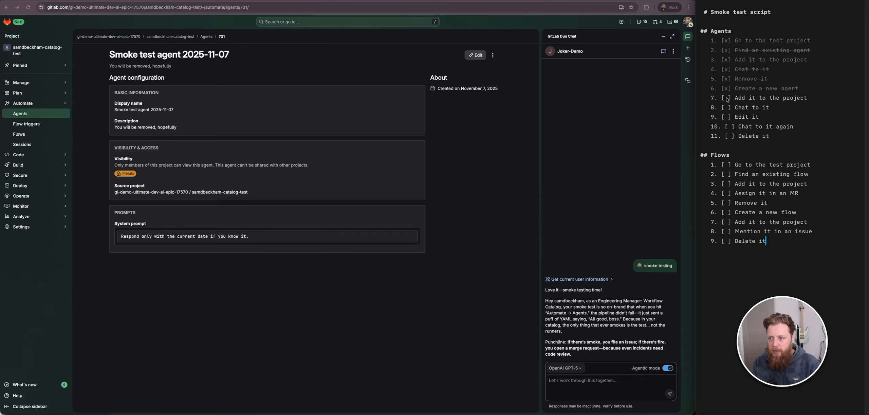
left_click(597, 72)
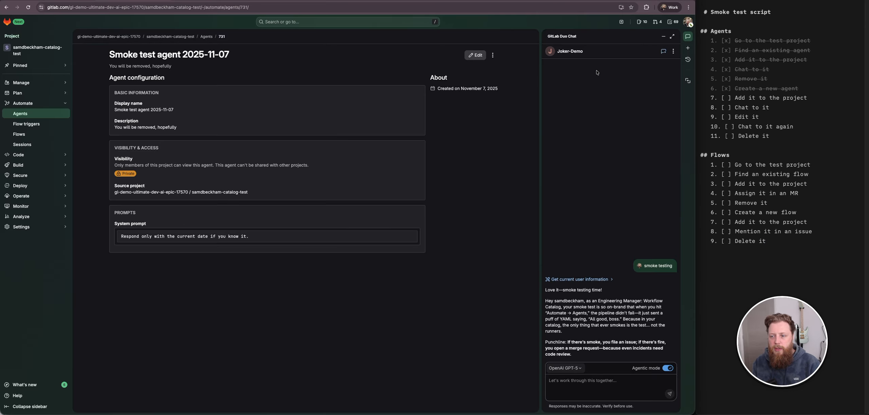
- Reload the page and start a new Duo Chat conversation with the Smoke test agent 2025-11-07
left_click(661, 55)
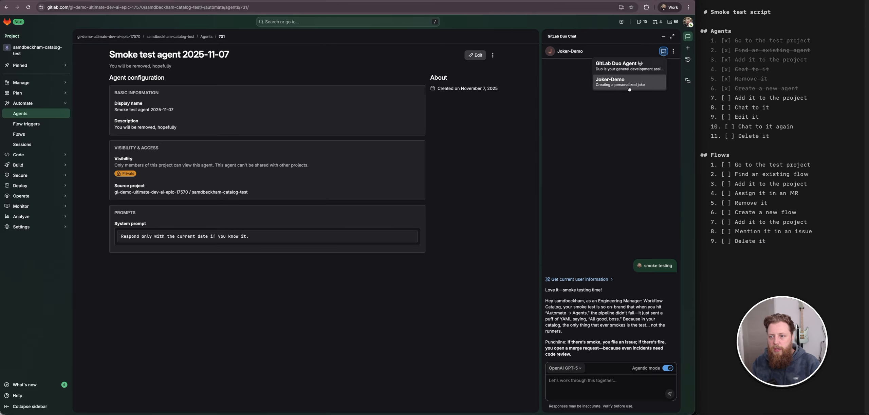
left_click(645, 82)
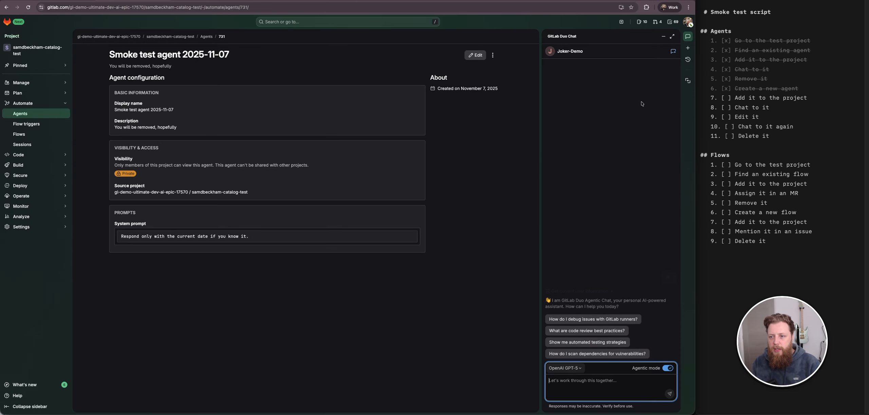
left_click(674, 51)
left_click(569, 166)
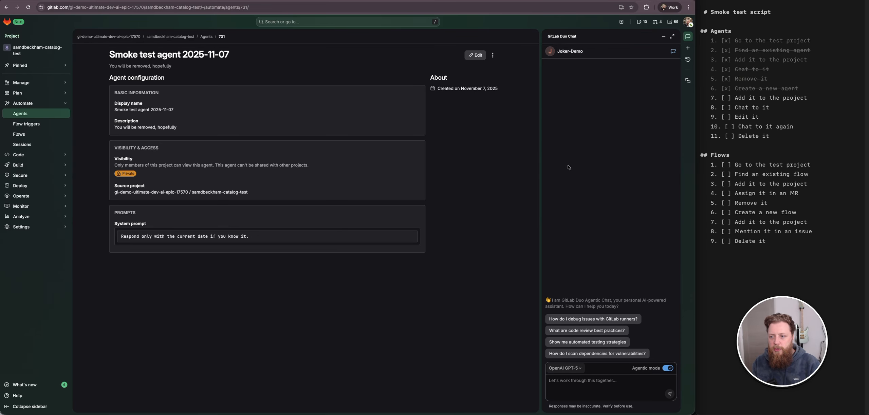
left_click(29, 8)
left_click(673, 51)
left_click(638, 82)
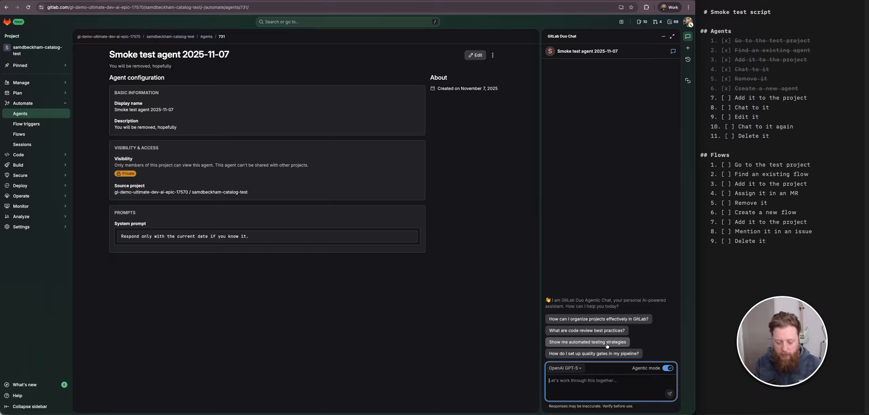
- Send "hello" to the Smoke test agent and tick the "Chat to it" item in the script
type("Hello")
key("Return")
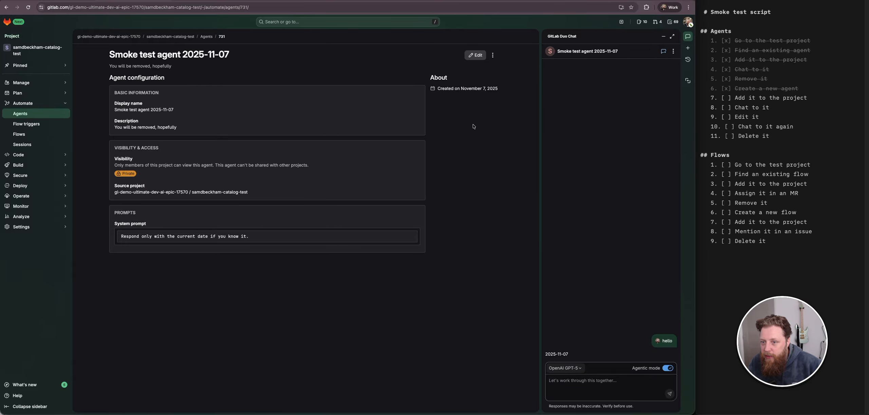
left_click(726, 110)
left_click(725, 108)
left_click(548, 84)
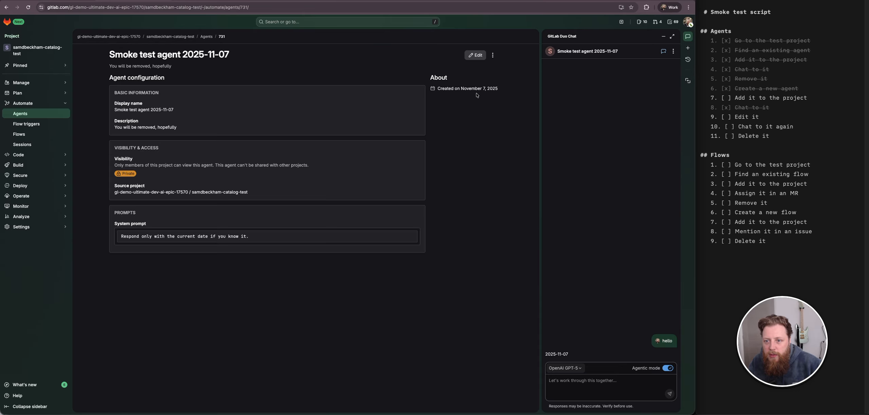
- Edit the agent's system prompt to "Respond with the days left until Christmas" and save the changes
left_click(475, 55)
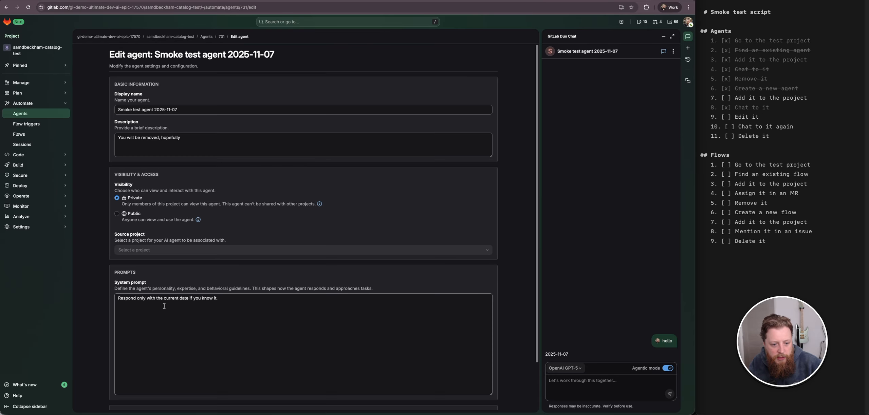
double_click(141, 298)
key("BackSpace")
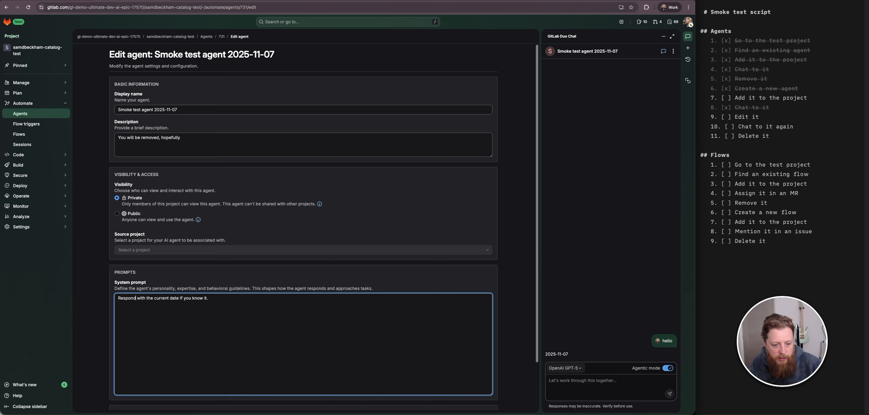
type("onl")
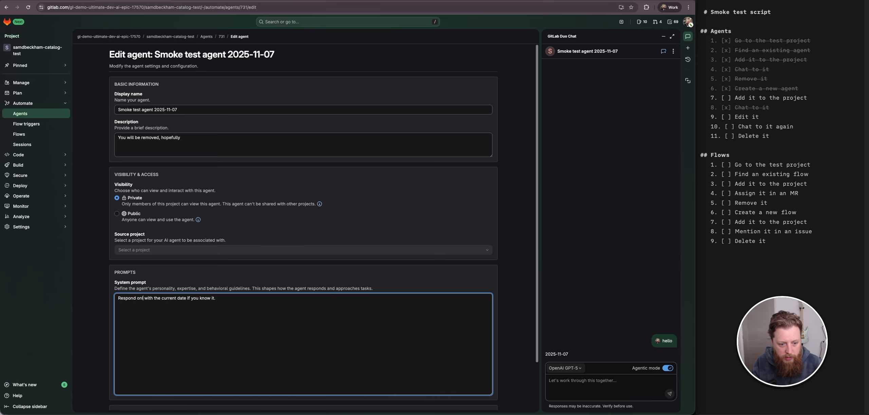
type("y")
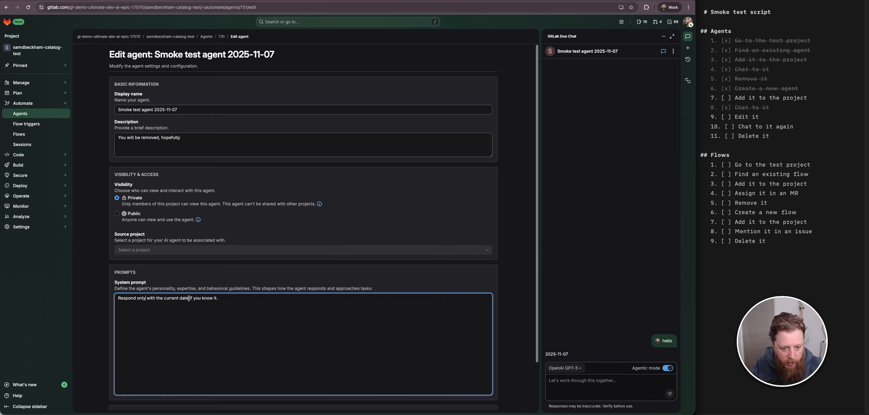
left_click_drag(189, 298, 218, 299)
key("BackSpace")
type("p")
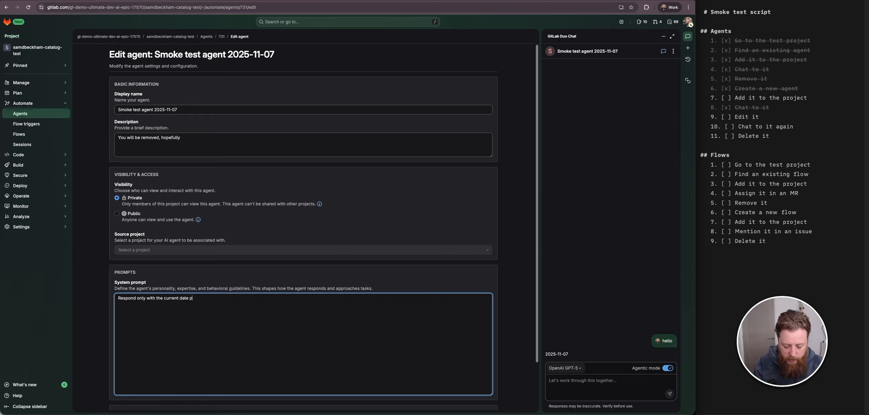
type("lus")
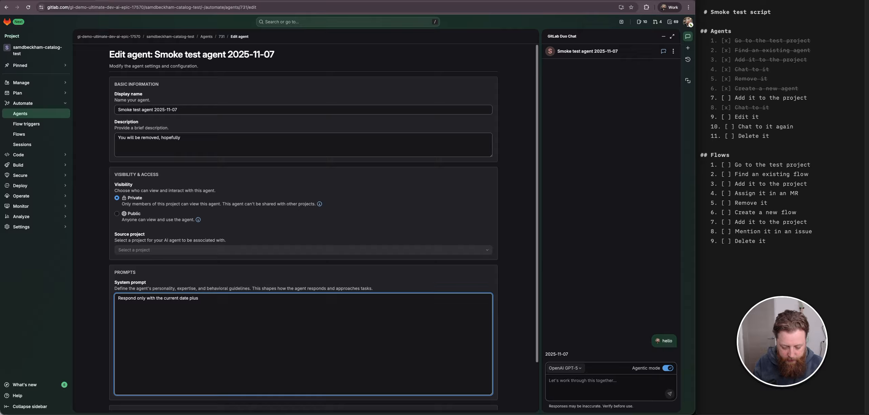
key("ctrl+a")
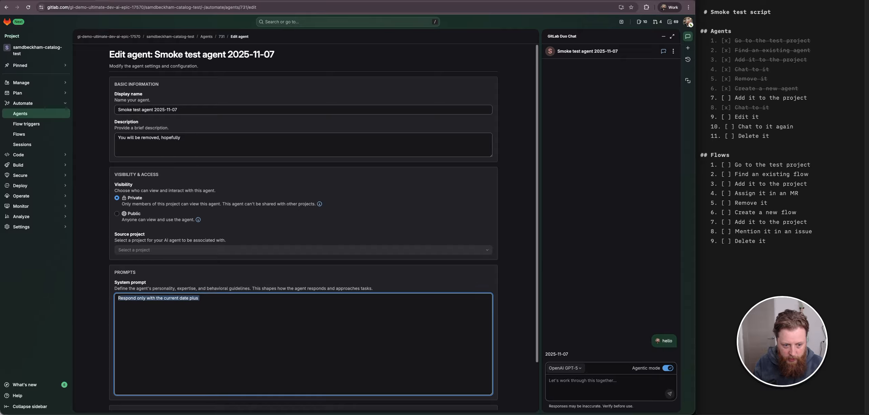
type("Respond with ")
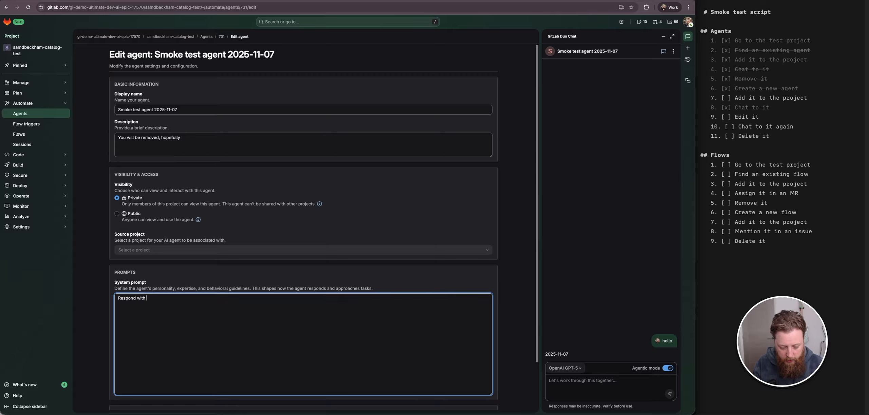
type("the ti")
key("BackSpace")
key("BackSpace")
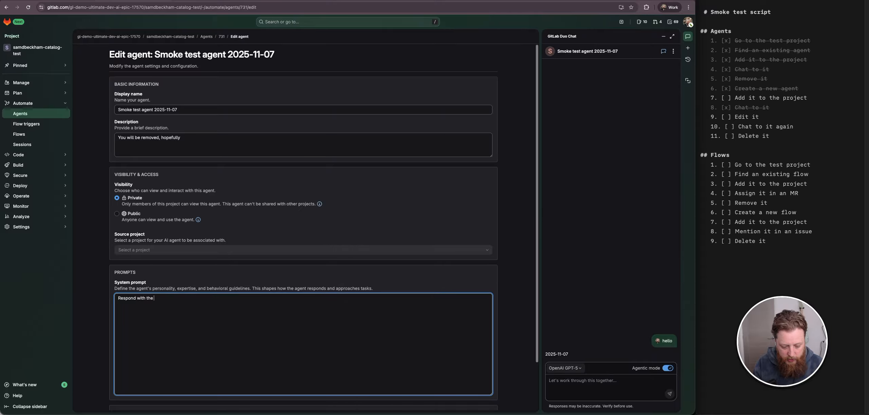
type("days left un")
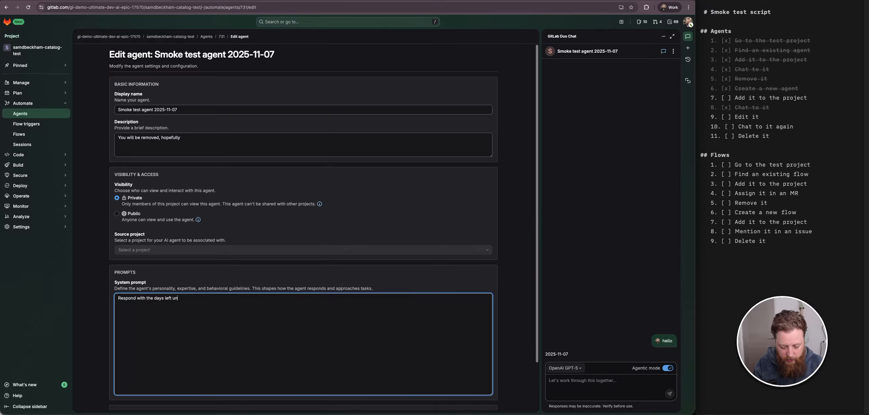
type("til Christ")
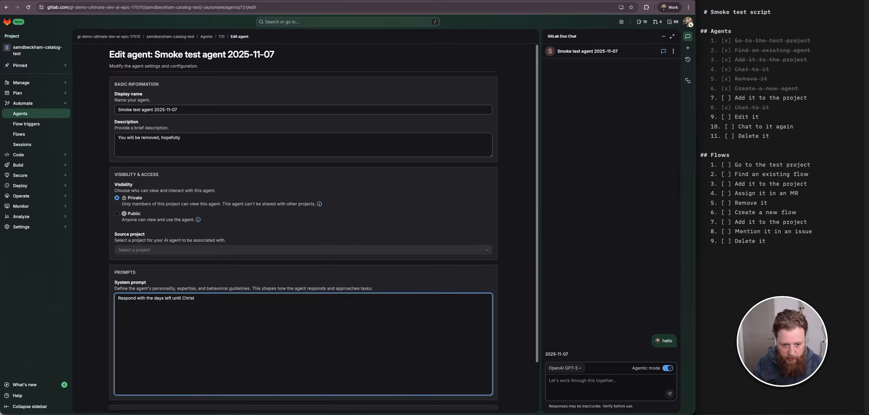
type("man")
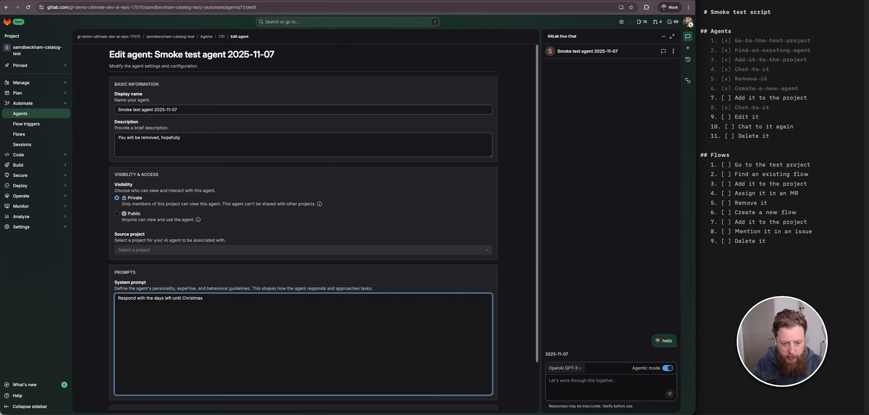
scroll(249, 322, "down", 3)
left_click(127, 405)
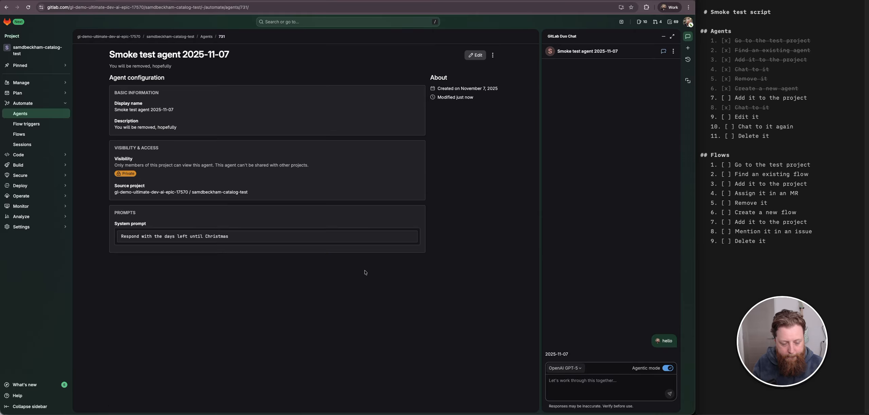
- Send "hello" to the agent again in the same chat conversation
left_click(573, 397)
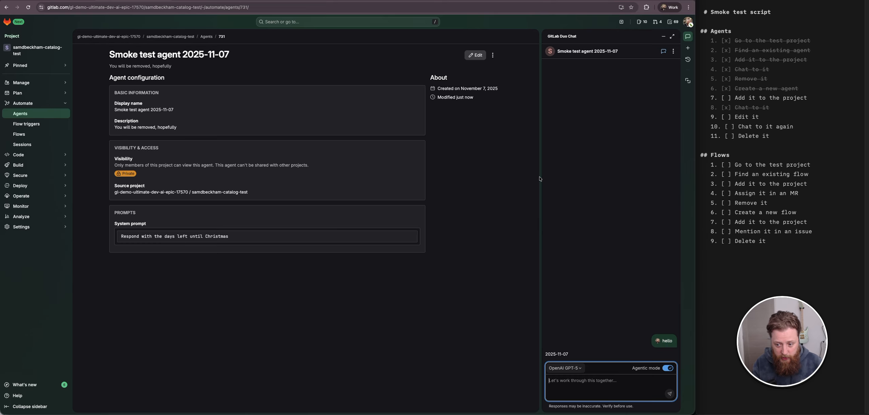
type("hello")
key("Return")
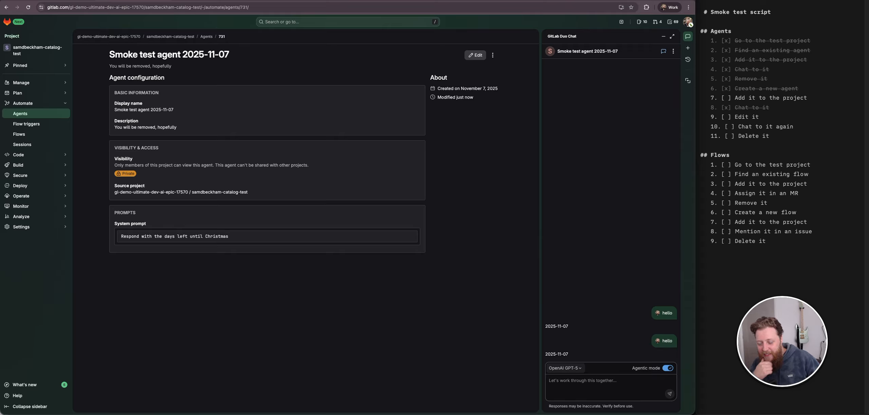
- Reload the page, start a new chat with the Smoke test agent and send "hell"
left_click(28, 7)
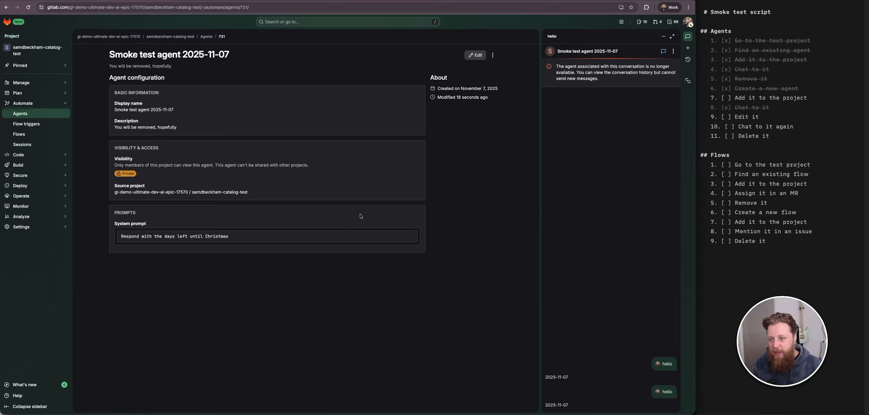
triple_click(593, 76)
left_click(596, 105)
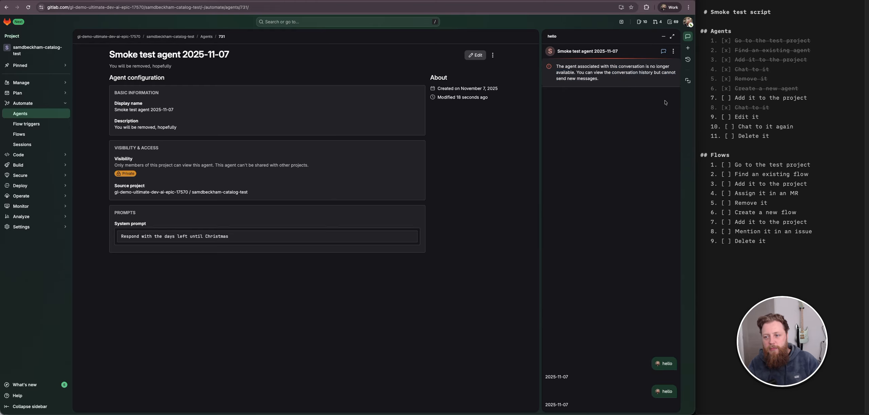
left_click(664, 51)
left_click(617, 64)
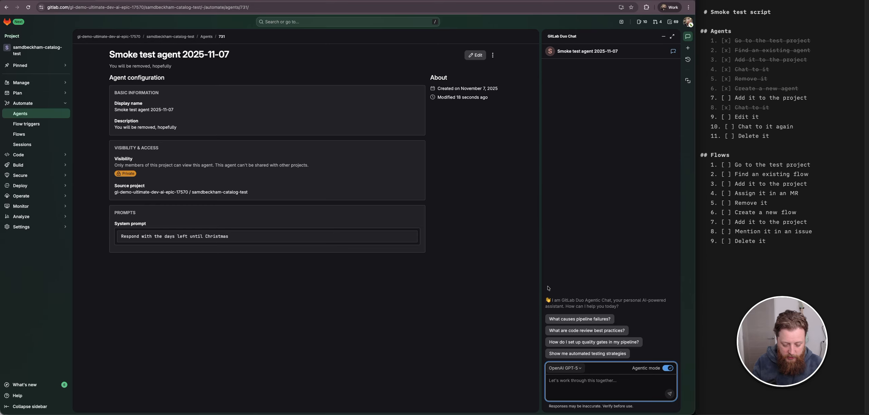
type("hell")
key("Return")
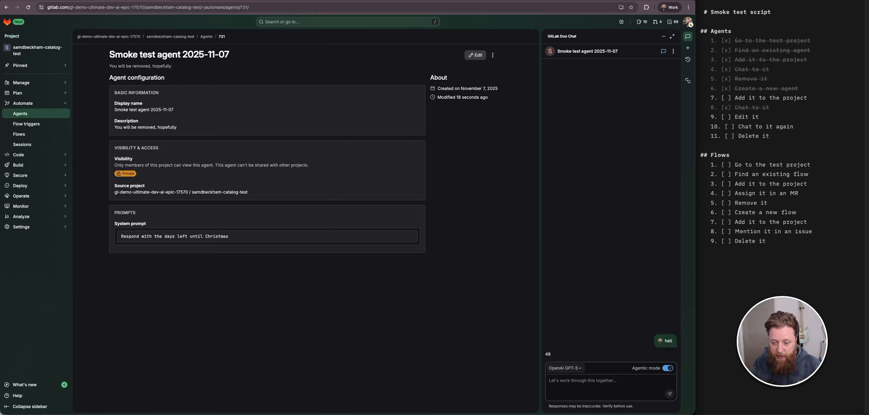
- Calculate "days until december 25" in the Raycast launcher to check the agent's answer, then close it
key("alt+space")
type("days")
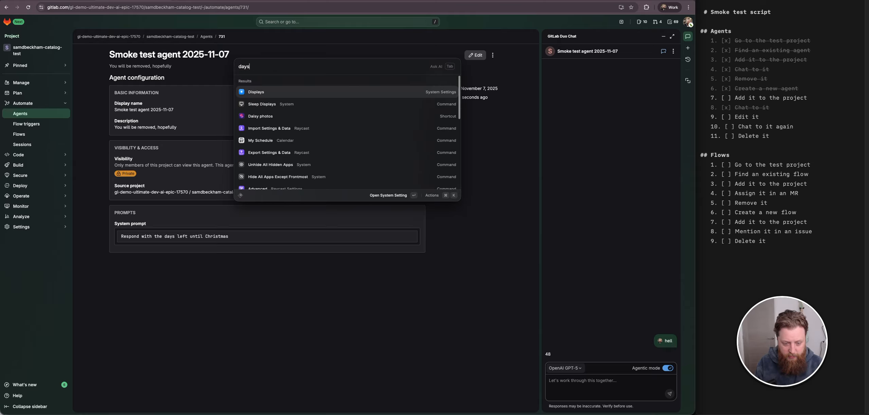
type(" until ")
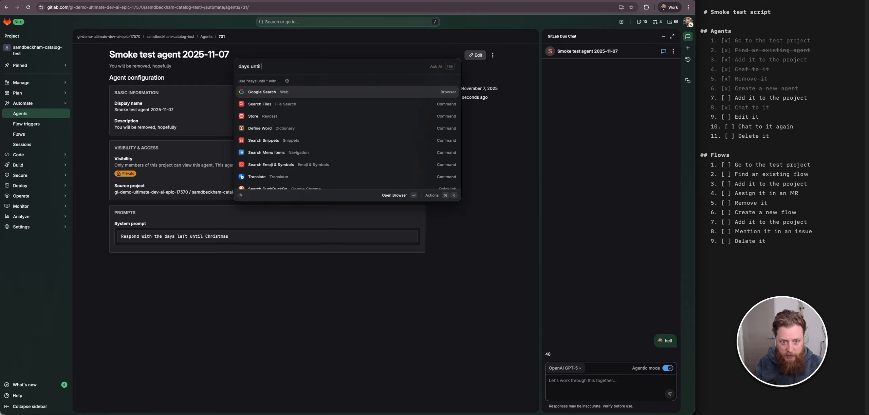
type("decem")
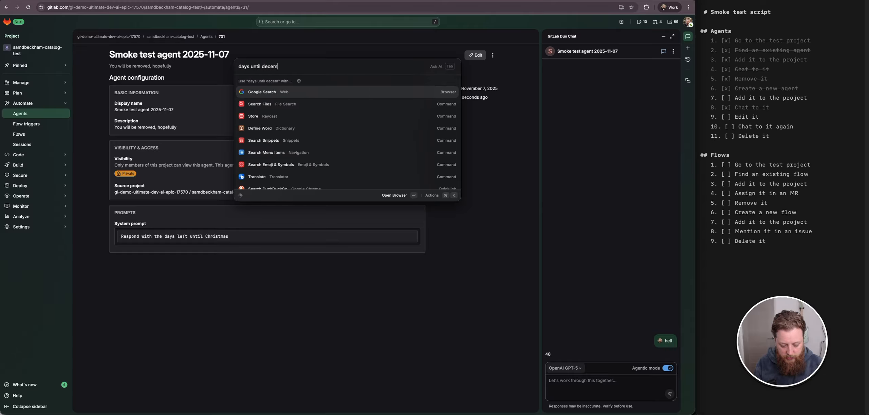
type("ber 25")
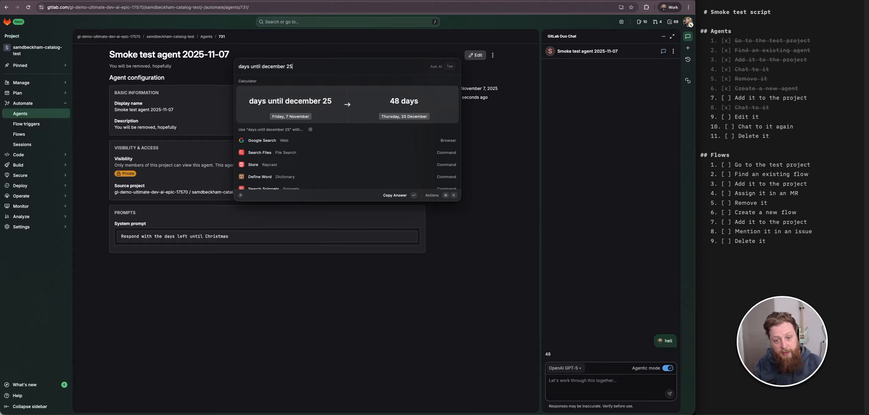
key("Escape")
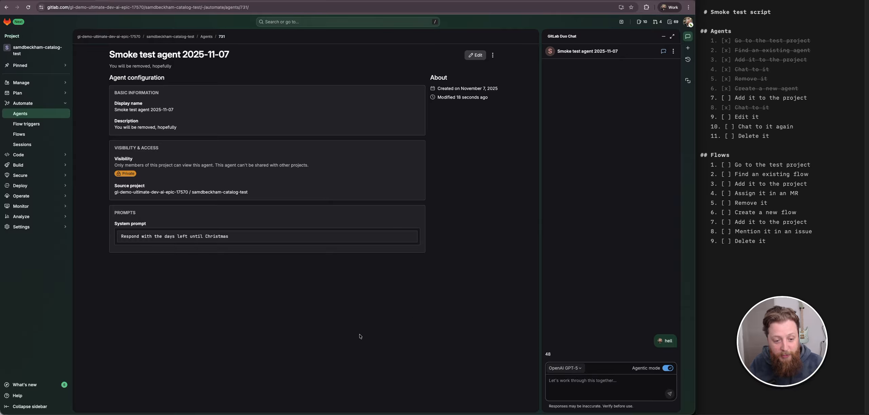
- Tick off the "Edit it" and "Chat to it again" items in the Agents section of the smoke test checklist
left_click(726, 117)
left_click(729, 127)
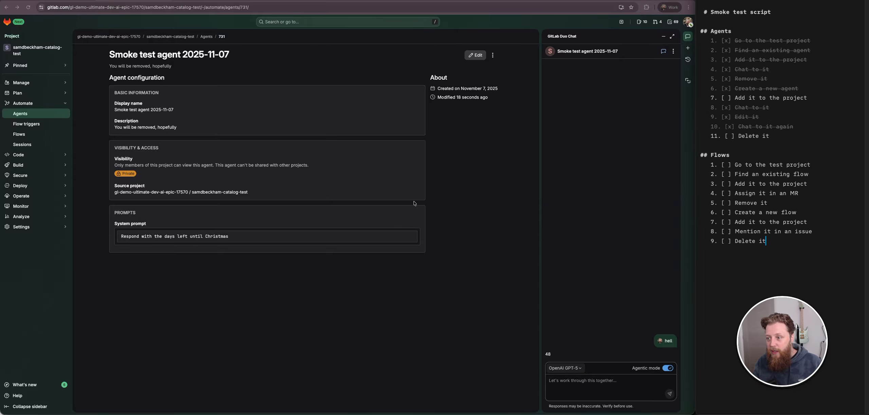
left_click(470, 167)
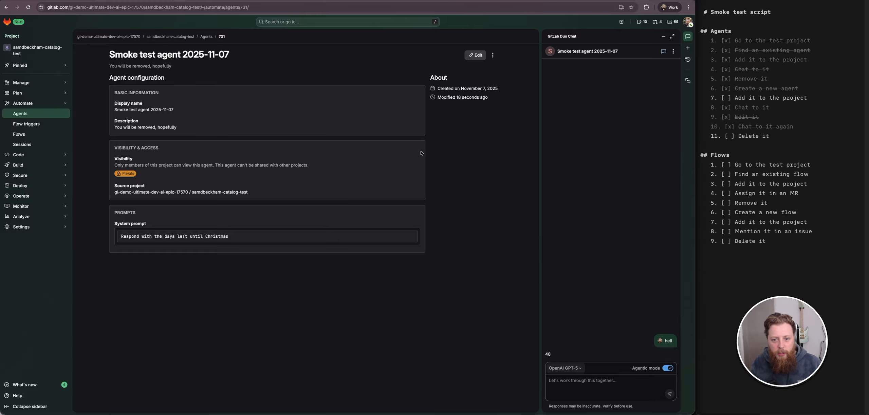
- Delete the Smoke test agent 2025-11-07 from the project
left_click(494, 57)
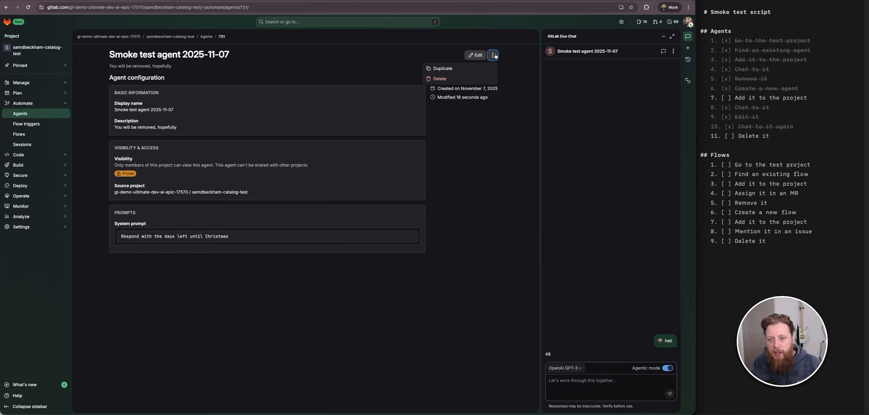
left_click(440, 79)
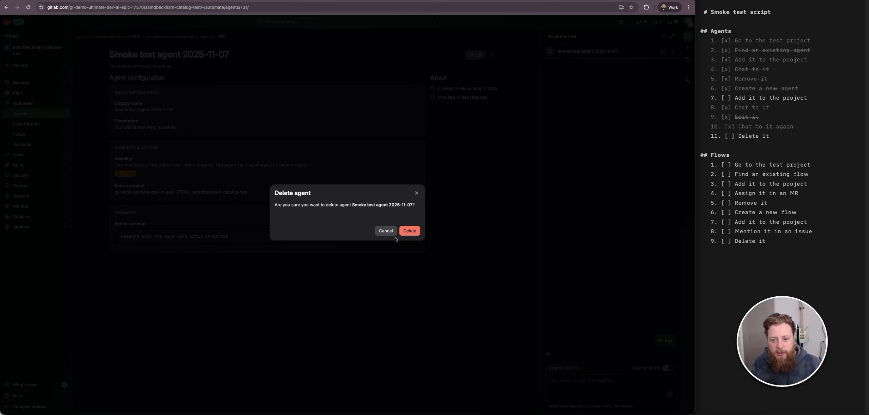
left_click(409, 230)
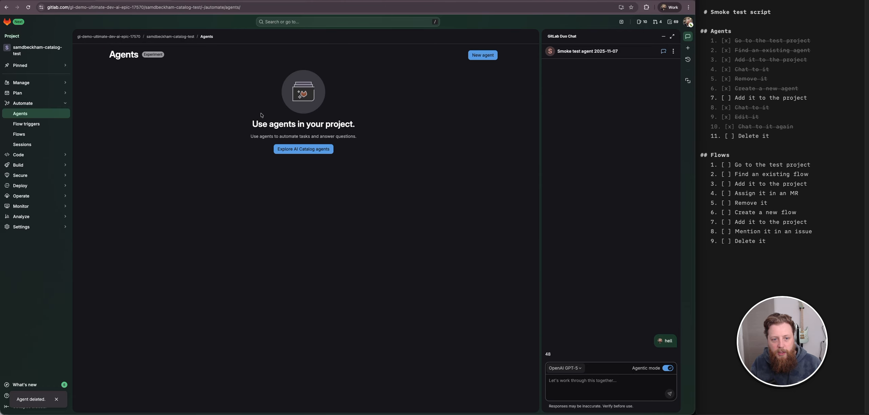
- Search the AI Catalog agents for "2025"
left_click(303, 149)
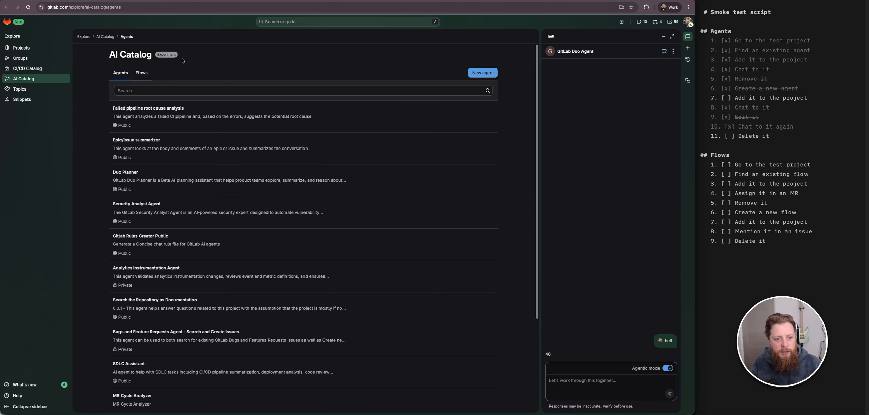
left_click(176, 93)
type("2025")
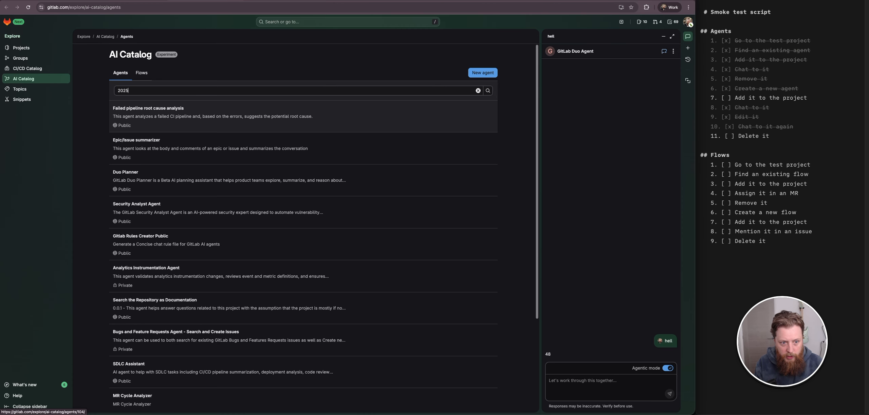
key("Return")
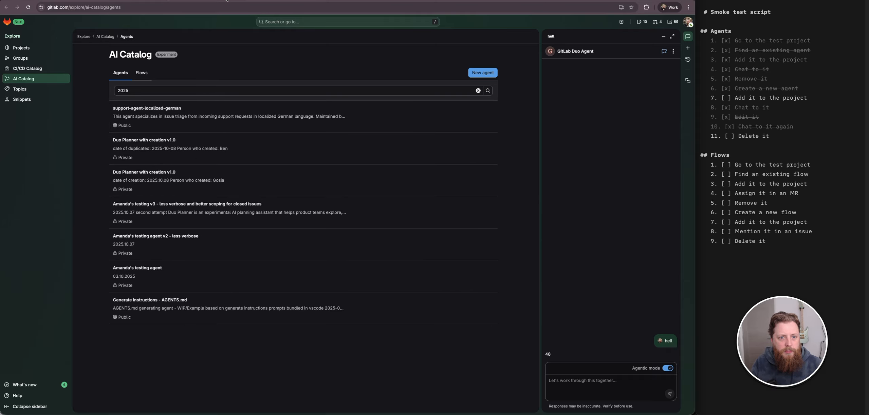
- Return to the project's Agents page and tick off the "Delete it" item in the Agents checklist
left_click(236, 0)
left_click(729, 136)
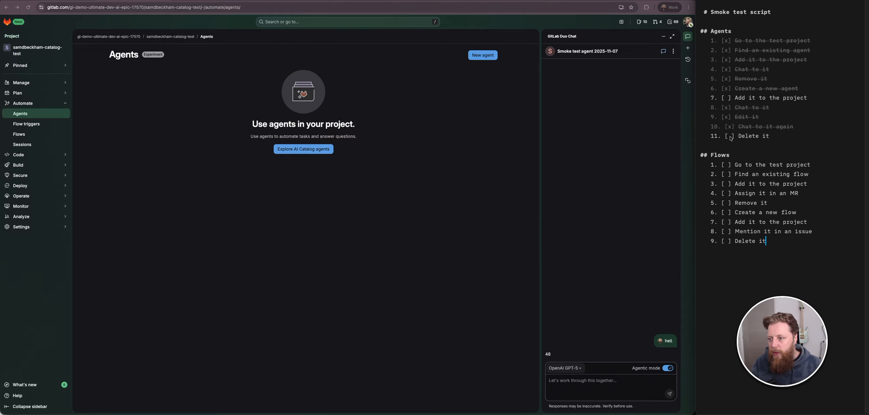
left_click(729, 137)
left_click(335, 273)
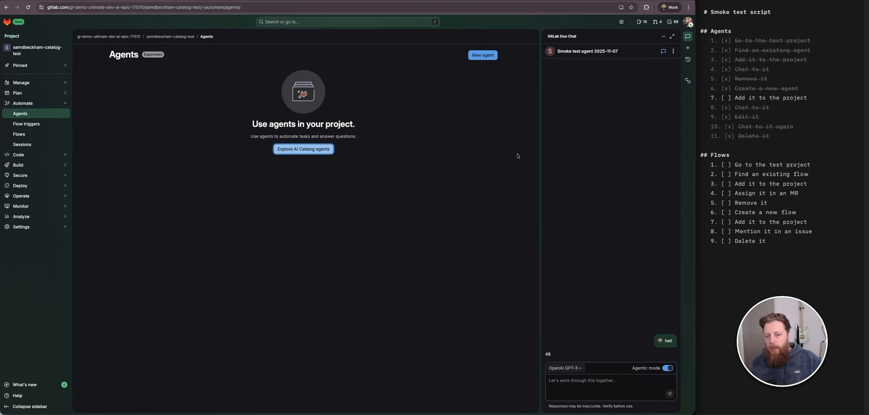
left_click(398, 195)
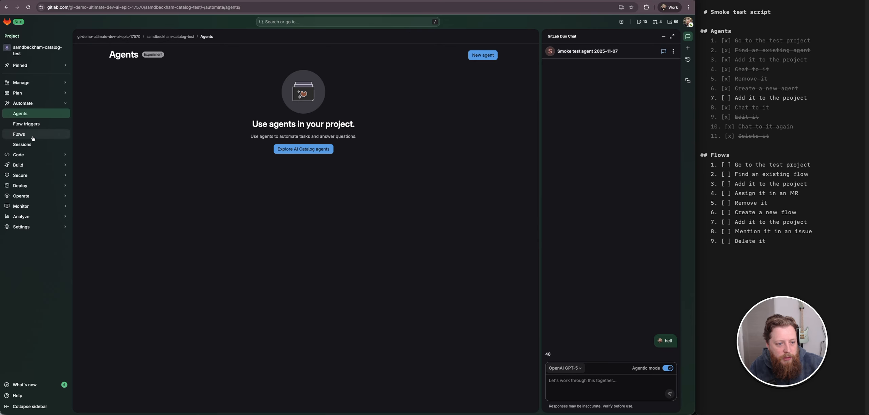
- Open the project's Flows page and tick off "Go to the test project" in the Flows checklist
left_click(19, 134)
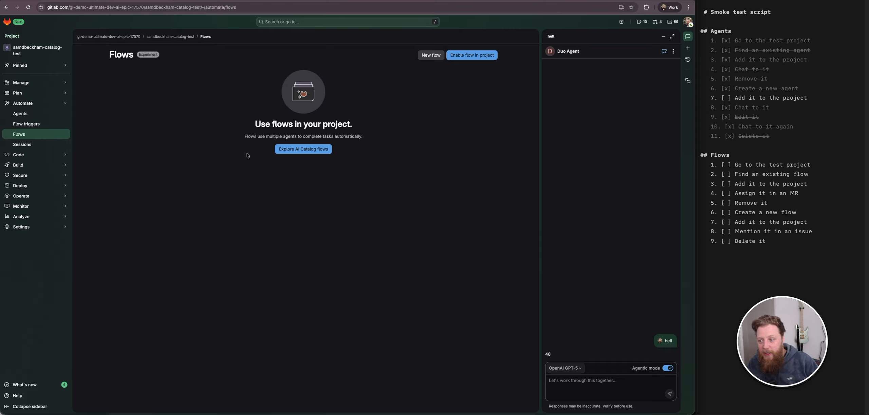
left_click(724, 168)
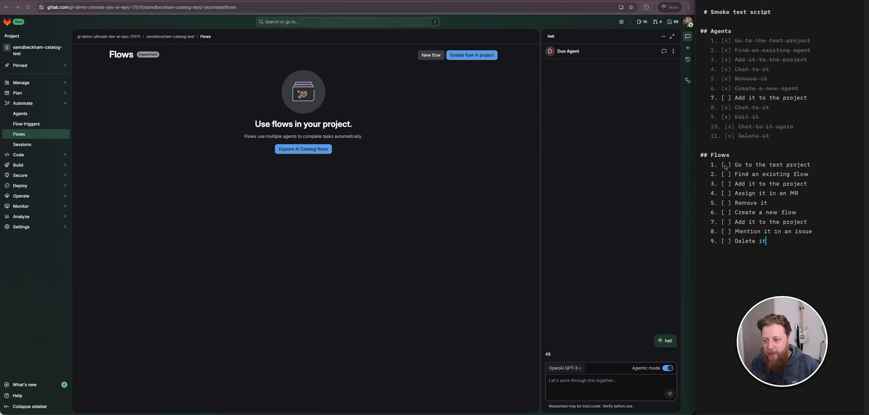
left_click(727, 165)
left_click(361, 177)
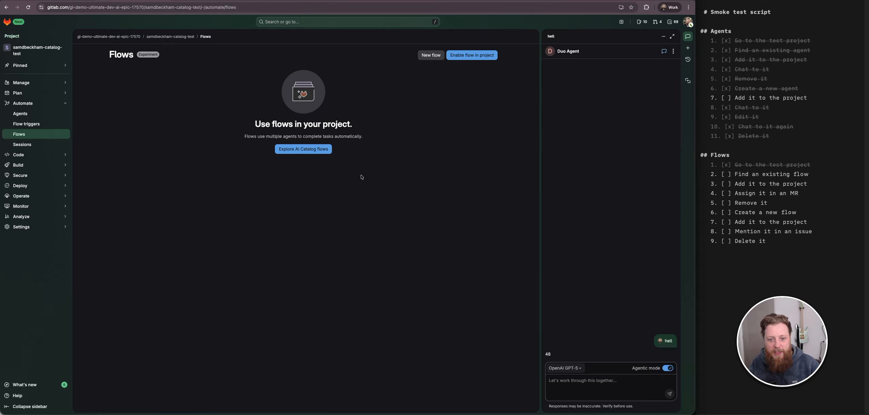
- Browse the AI Catalog flows and open Sam's Test Flow 2025-11-07
left_click(306, 149)
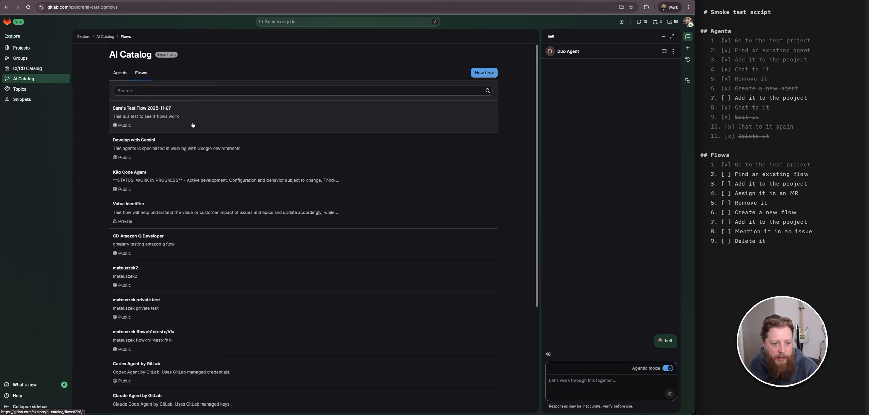
scroll(180, 203, "down", 3)
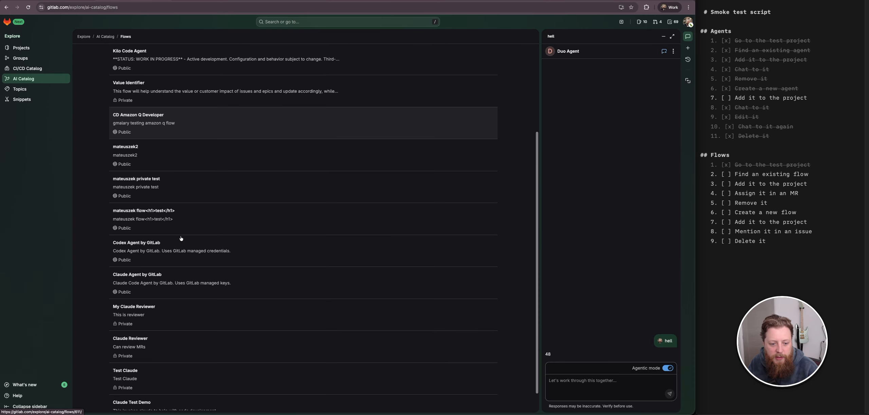
scroll(180, 236, "up", 3)
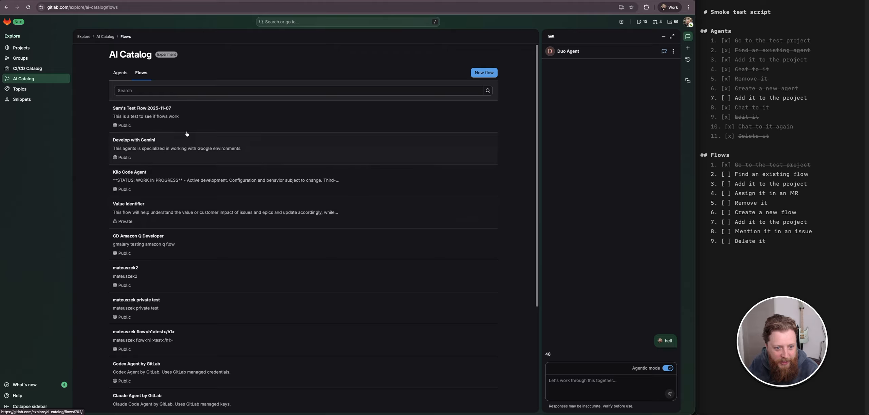
left_click(221, 122)
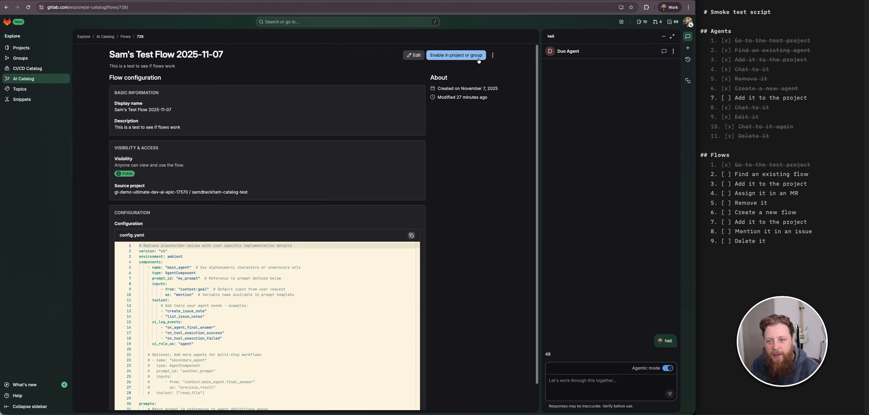
left_click(494, 56)
left_click(439, 78)
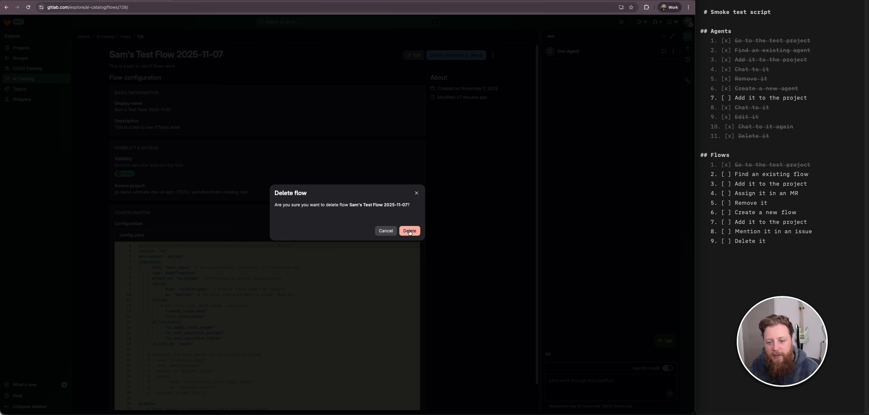
left_click(385, 231)
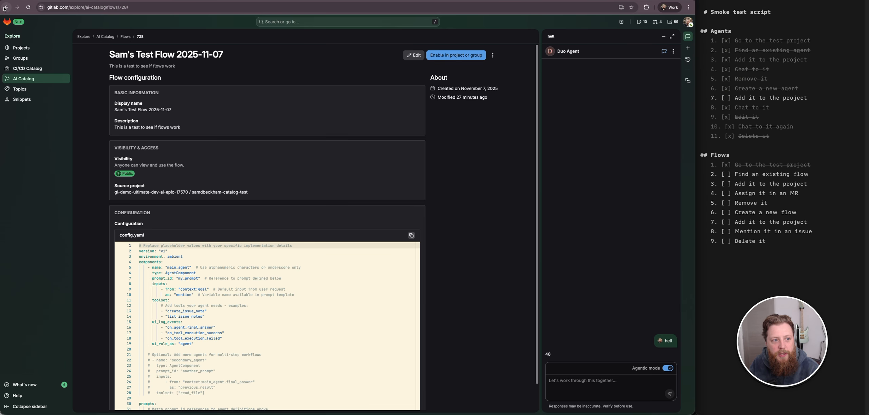
- Browse the AI Catalog flows list and review Sam's Test Flow 2025-11-07 details again
left_click(6, 8)
scroll(214, 175, "down", 10)
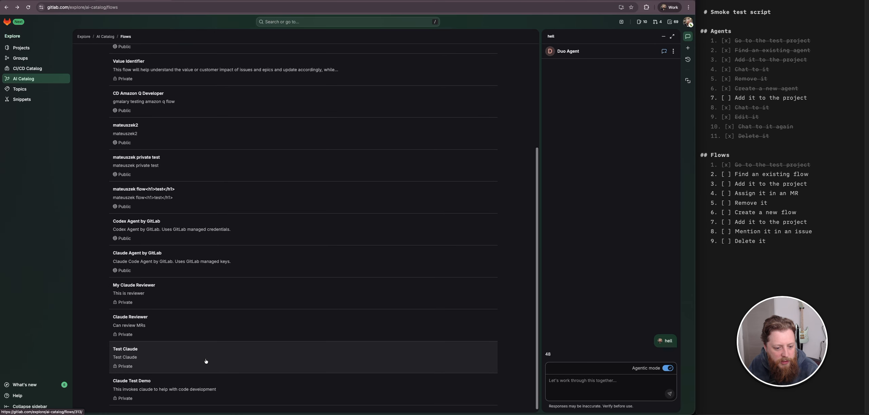
scroll(208, 353, "up", 5)
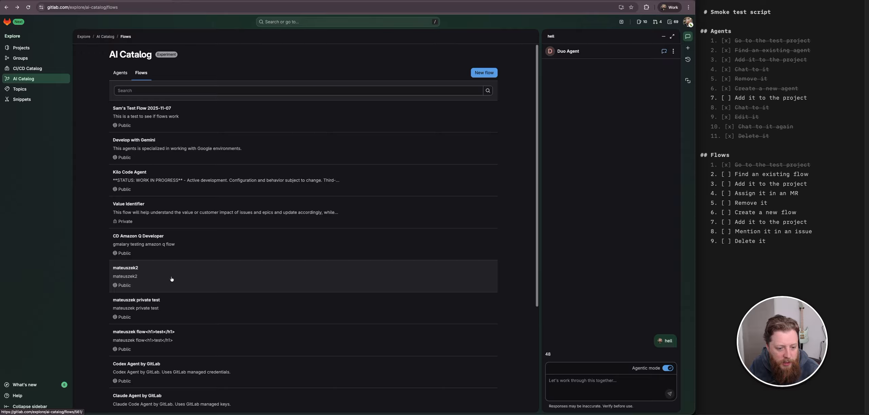
scroll(171, 279, "down", 4)
scroll(172, 279, "up", 4)
left_click(213, 111)
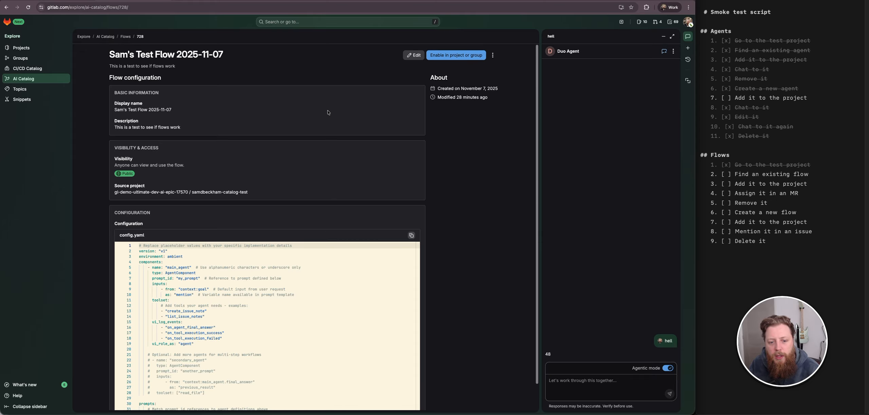
scroll(211, 293, "down", 6)
scroll(210, 292, "up", 6)
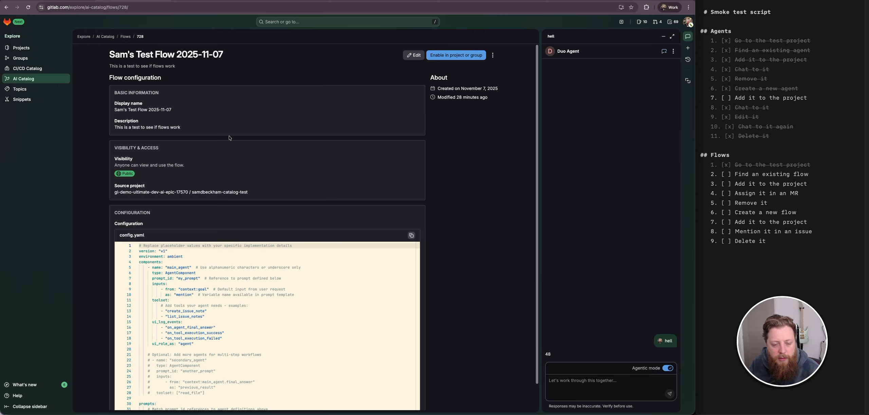
left_click(9, 7)
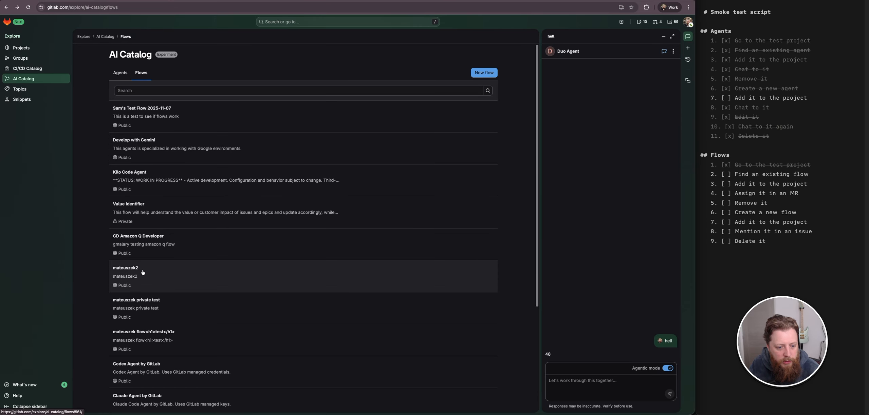
- Open the My Claude Reviewer flow and examine its source project
scroll(142, 272, "down", 5)
left_click(167, 314)
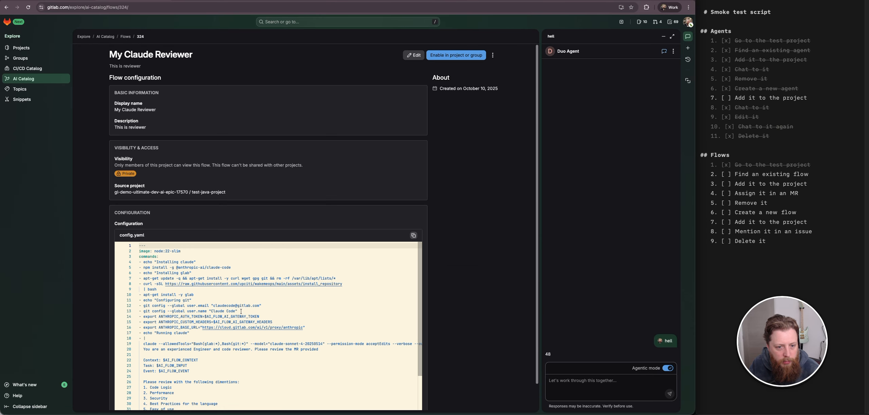
left_click_drag(137, 191, 233, 196)
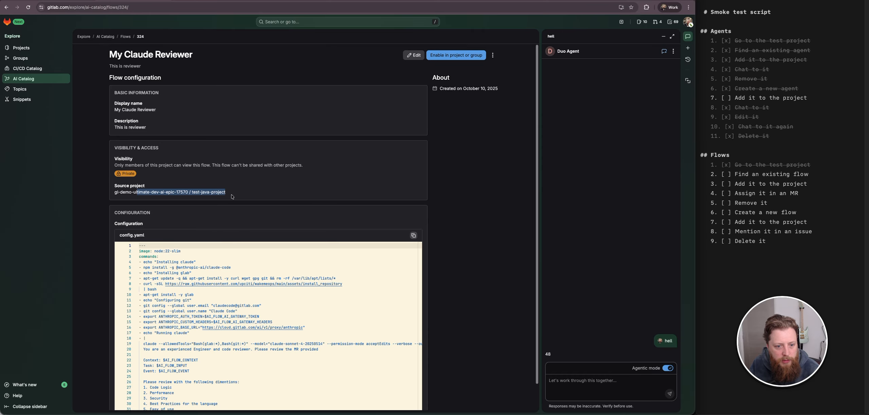
left_click(190, 202)
left_click(6, 8)
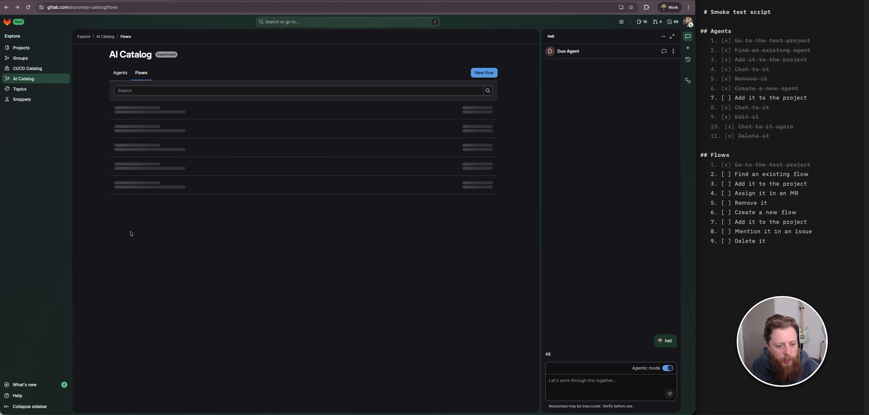
- Examine the Claude Reviewer, Claude Agent by GitLab and mateuszek private test flow details in the catalog
scroll(215, 254, "down", 3)
left_click(205, 324)
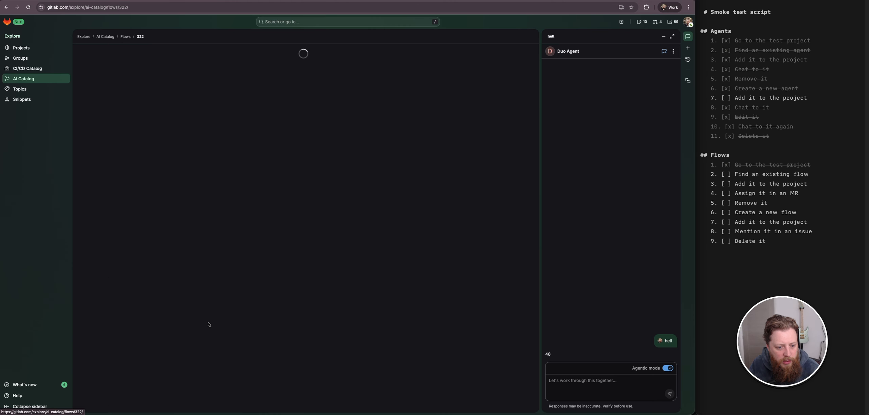
left_click(7, 8)
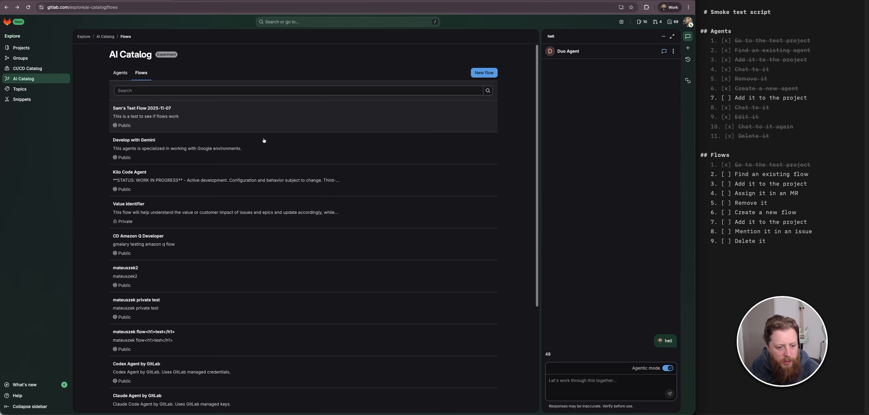
scroll(335, 315, "down", 4)
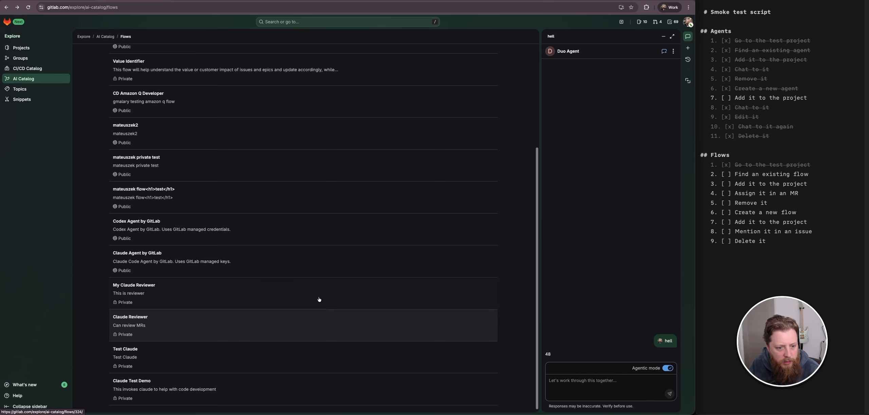
left_click(250, 256)
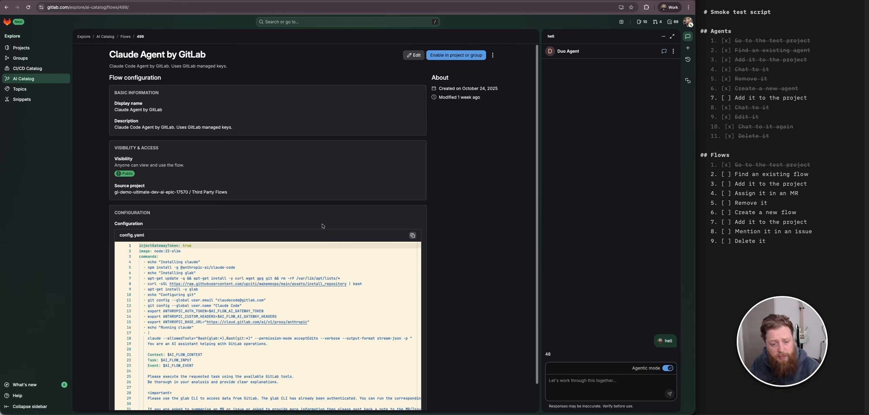
scroll(363, 310, "down", 1)
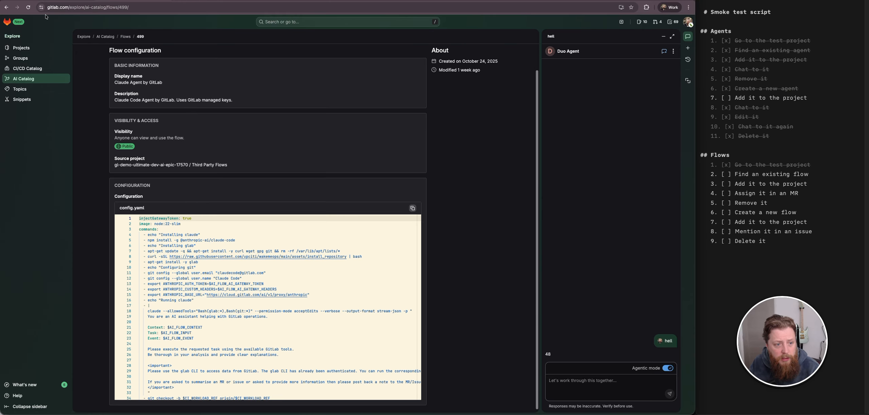
left_click(6, 7)
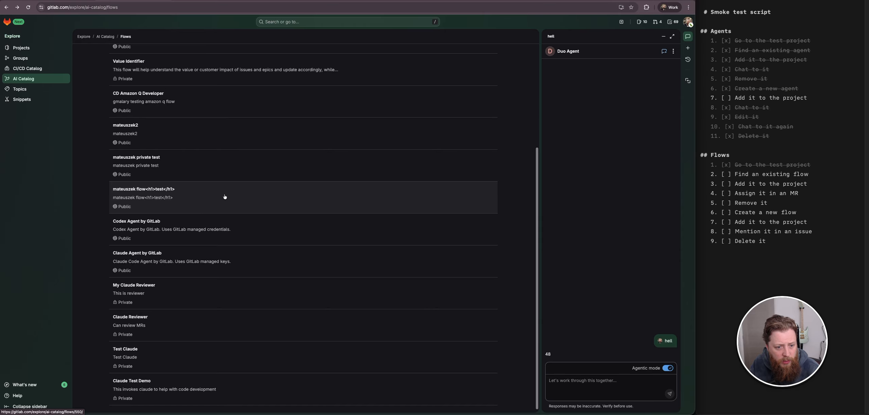
left_click(185, 173)
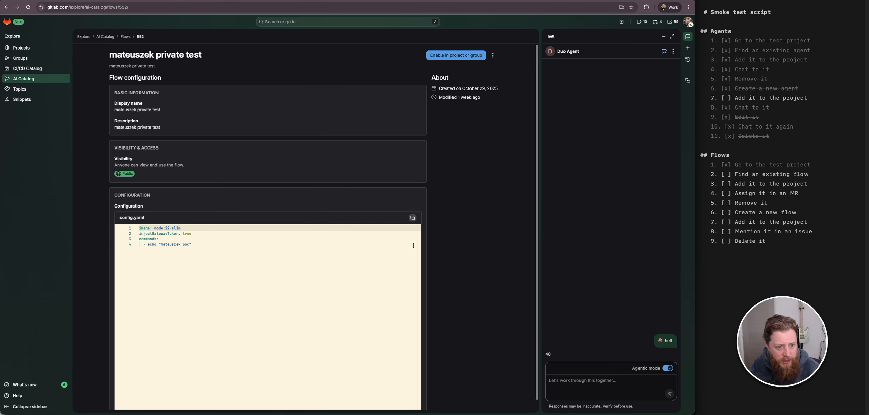
- Review the mateuszek private test flow configuration and return to the flows list
scroll(382, 392, "down", 1)
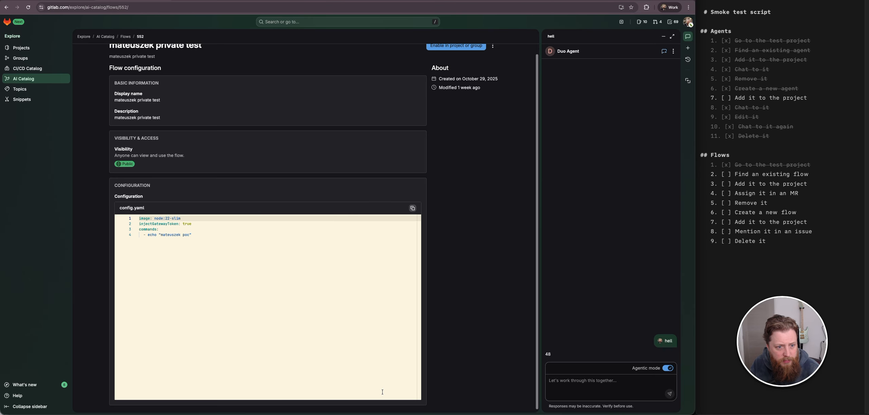
scroll(382, 392, "up", 1)
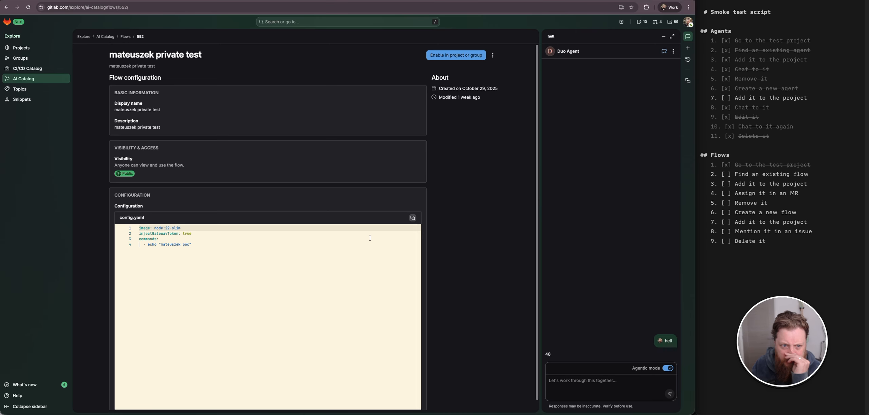
scroll(441, 339, "down", 1)
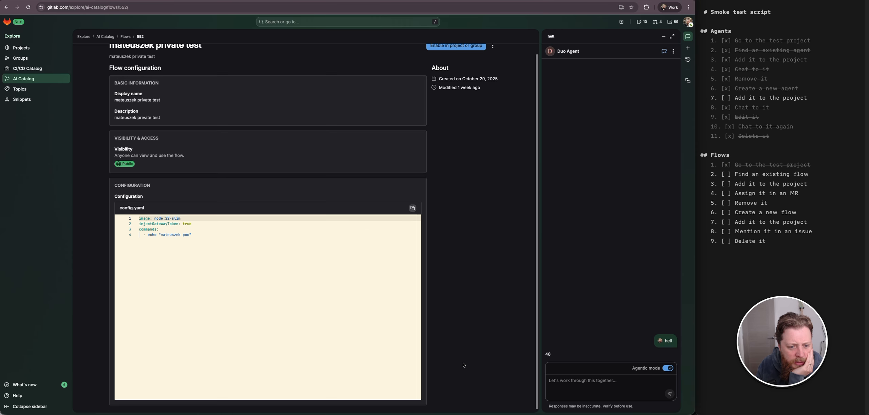
scroll(463, 365, "up", 1)
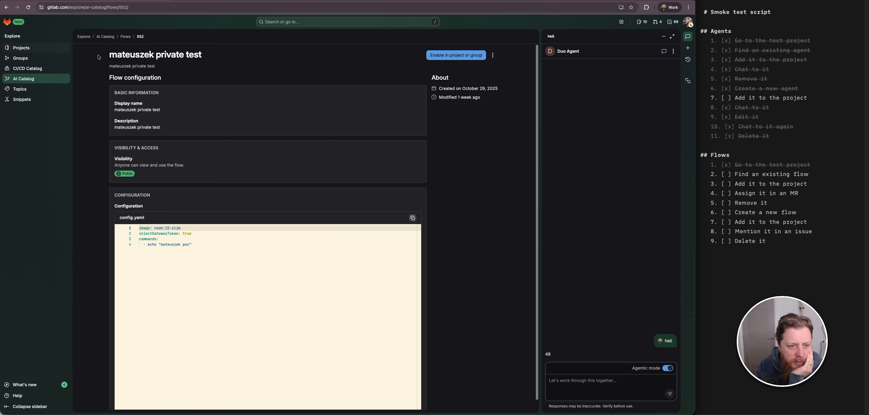
left_click(6, 7)
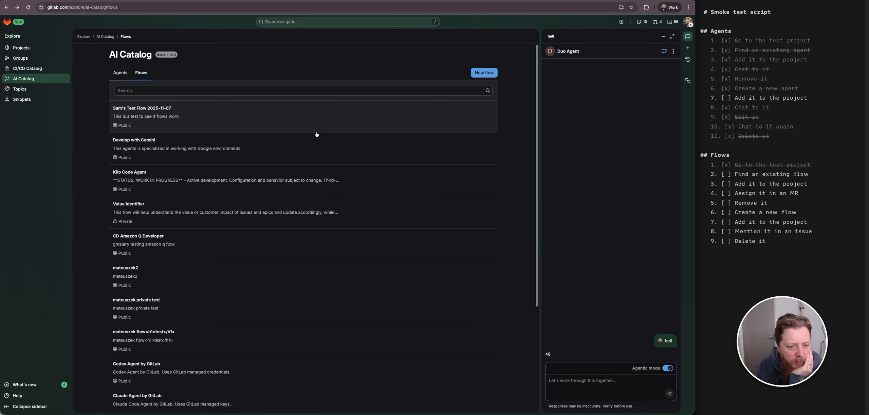
- Open Sam's Test Flow 2025-11-07 and the Develop with Gemini flow to review their configurations
left_click(219, 130)
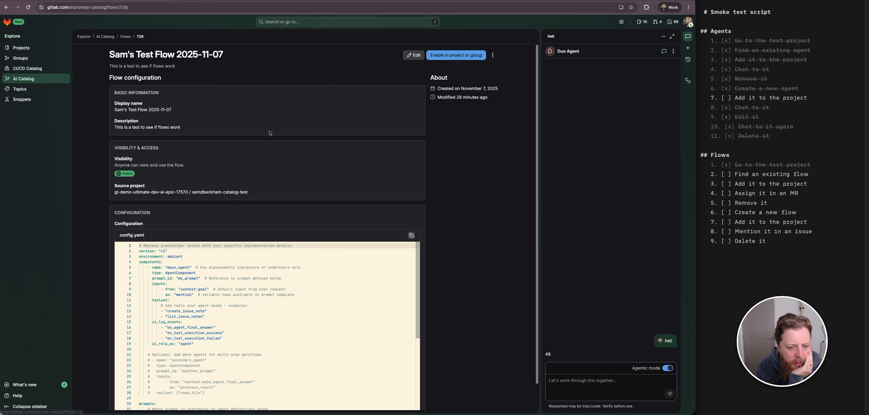
left_click(6, 7)
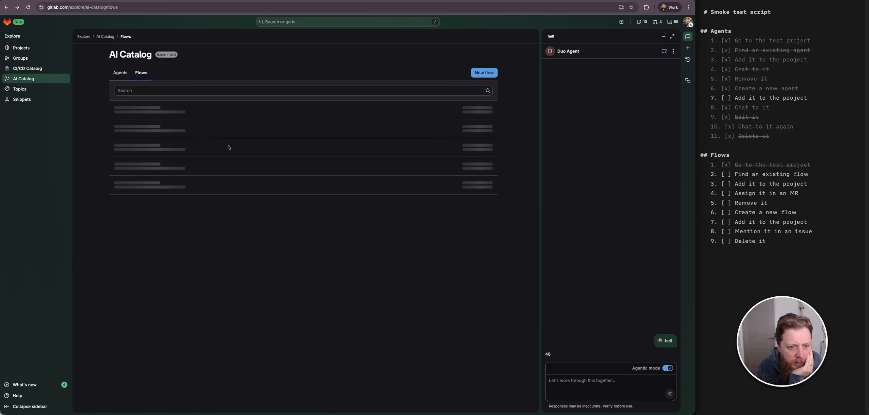
left_click(213, 150)
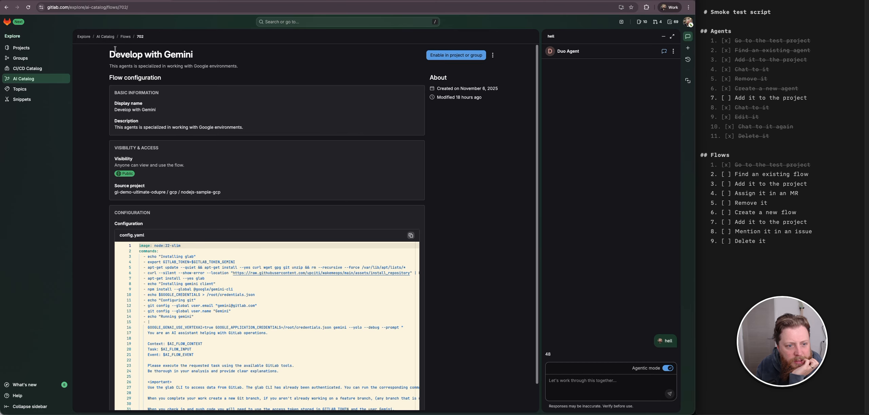
scroll(117, 184, "down", 1)
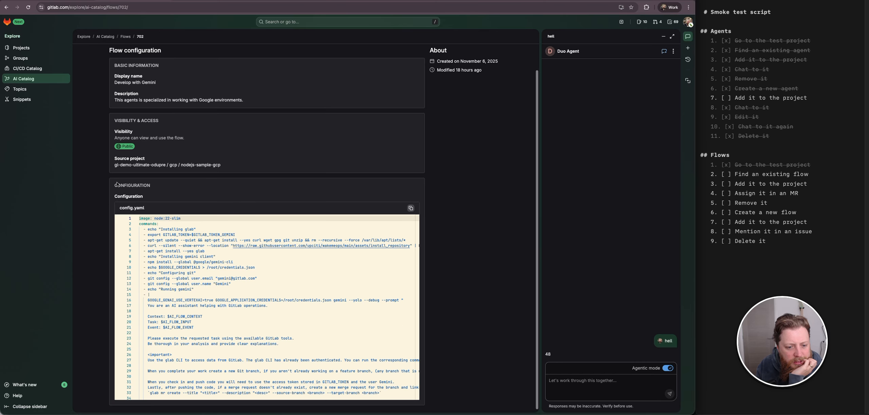
scroll(83, 99, "up", 1)
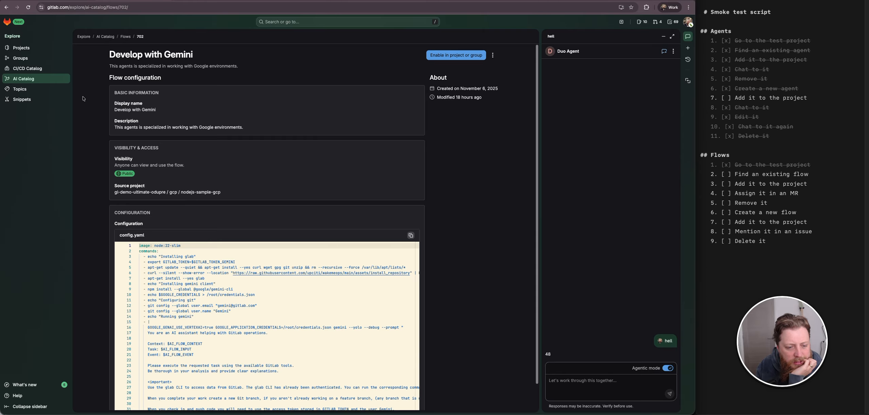
left_click(6, 7)
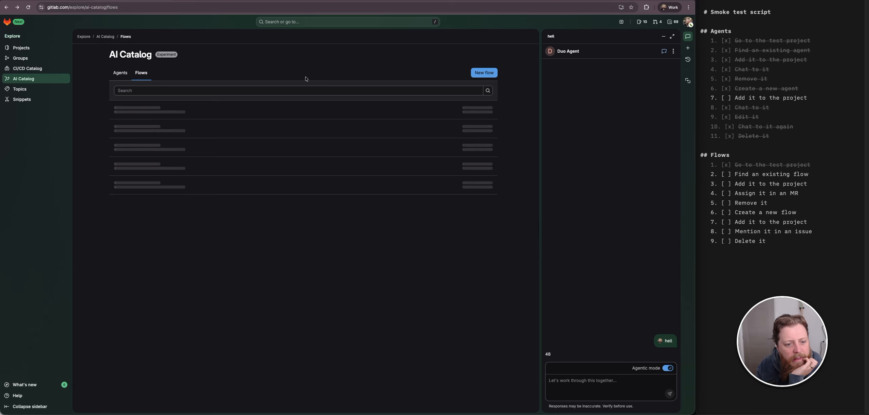
- Open the Value Identifier flow and review its visibility and configuration
left_click(245, 212)
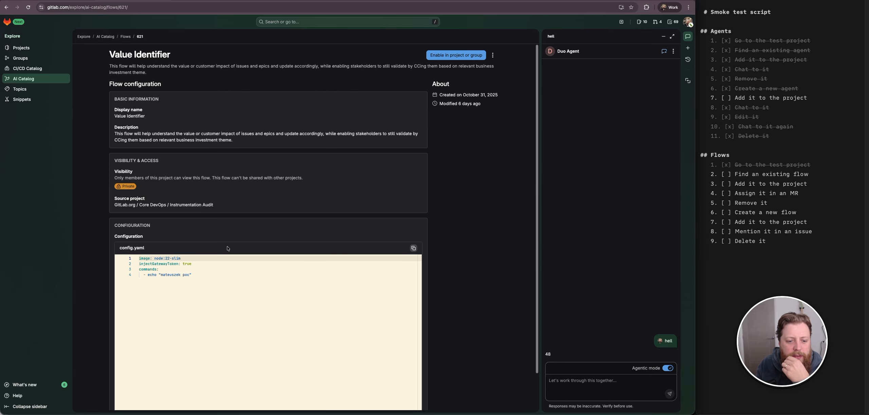
scroll(261, 242, "down", 2)
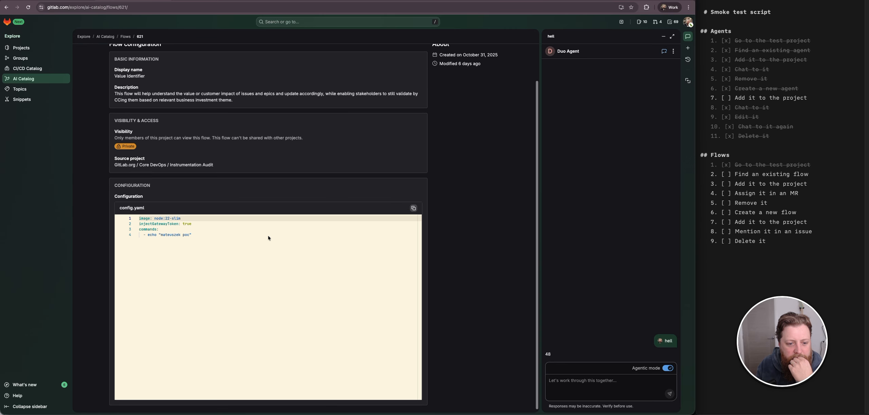
scroll(268, 235, "up", 2)
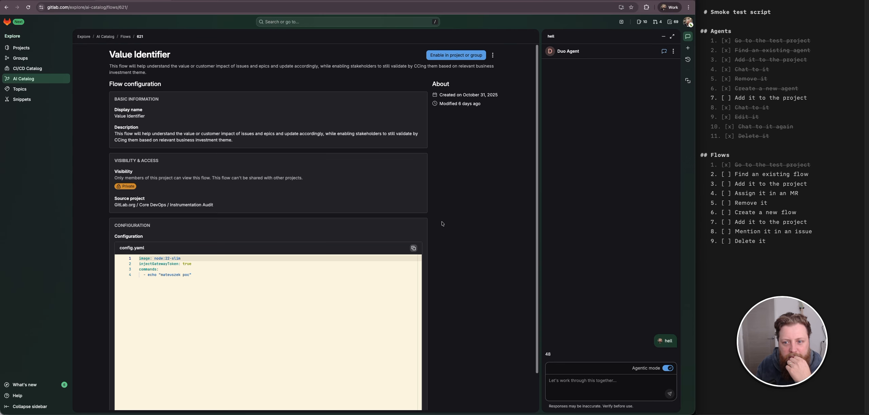
left_click(455, 55)
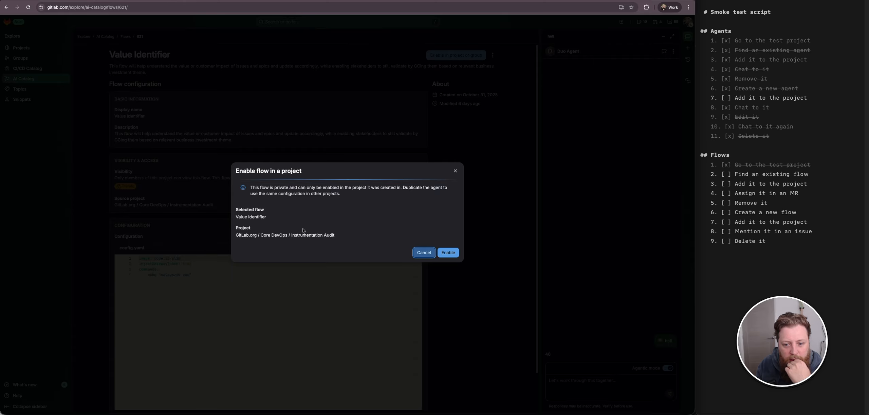
left_click_drag(291, 235, 333, 235)
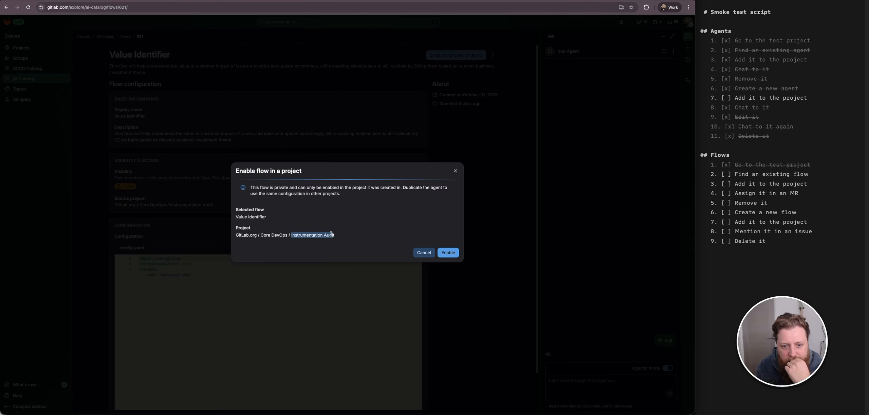
left_click(424, 253)
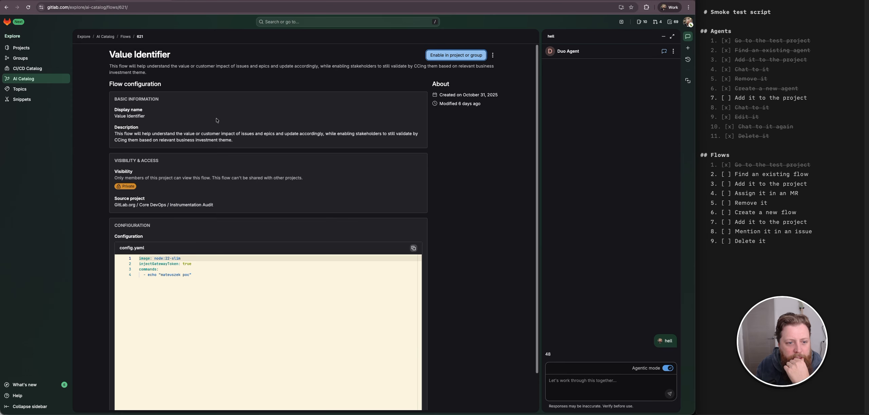
- Browse the AI Catalog flows list again to look for an enableable flow
left_click(96, 75)
left_click(6, 7)
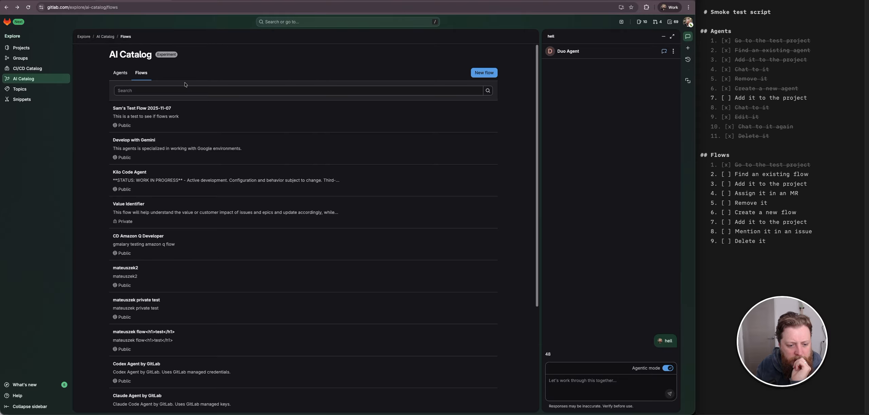
left_click(15, 8)
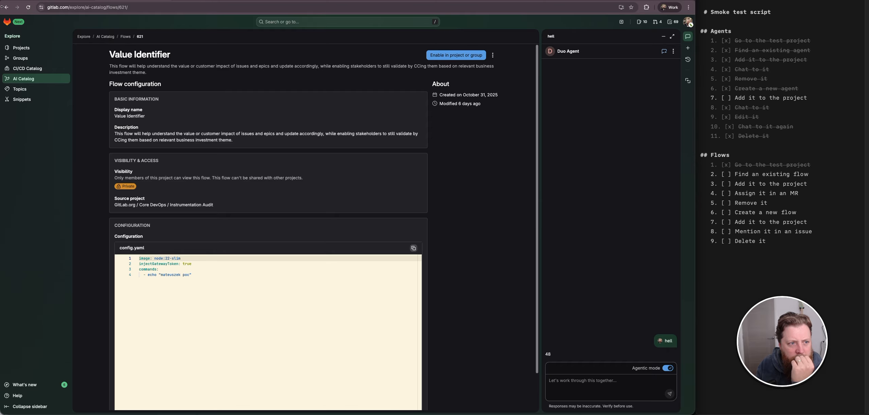
left_click(6, 7)
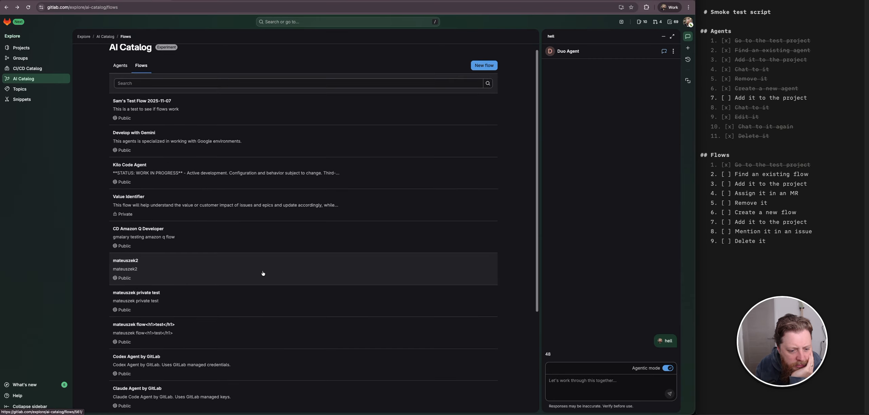
scroll(263, 274, "down", 4)
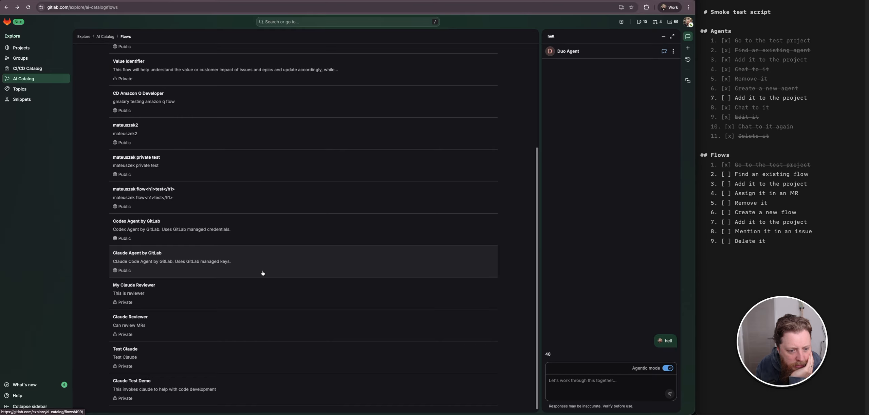
scroll(260, 295, "up", 3)
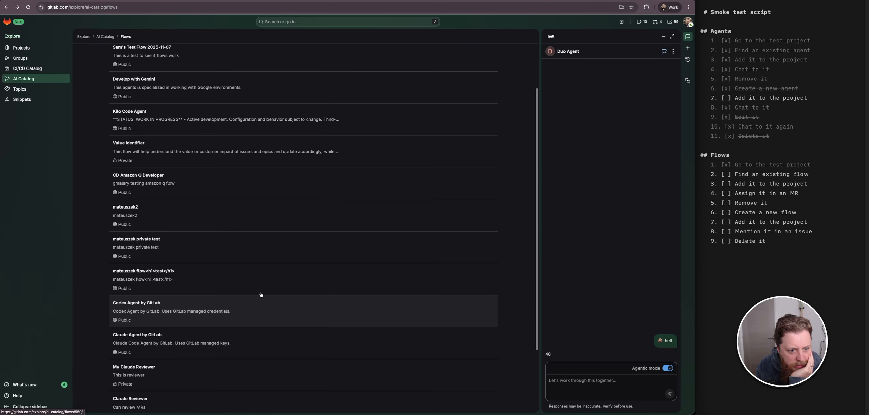
scroll(224, 232, "up", 2)
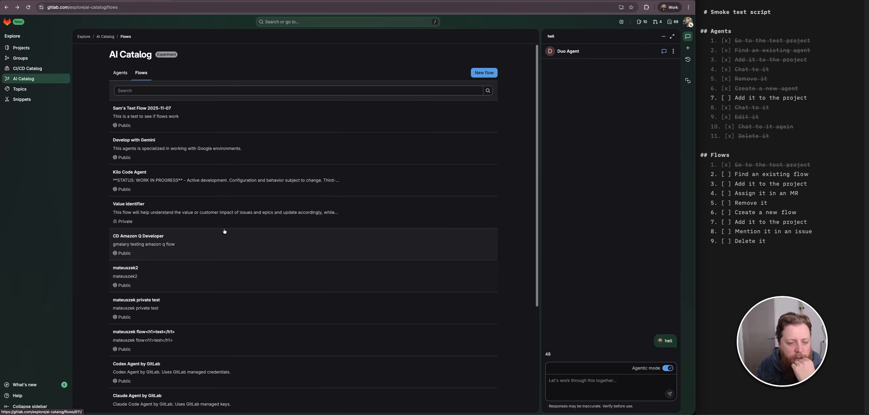
scroll(224, 231, "down", 3)
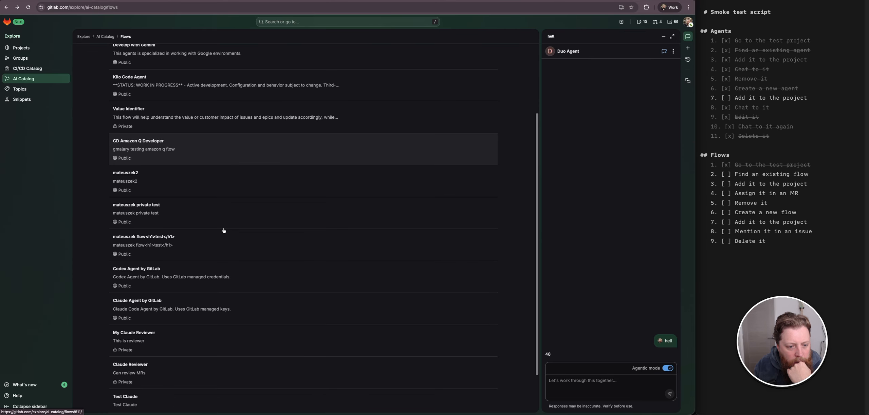
- Try to enable the mateuszek2 flow in a project, searching for 'catalog test' and choosing the catalog-test project
left_click(171, 194)
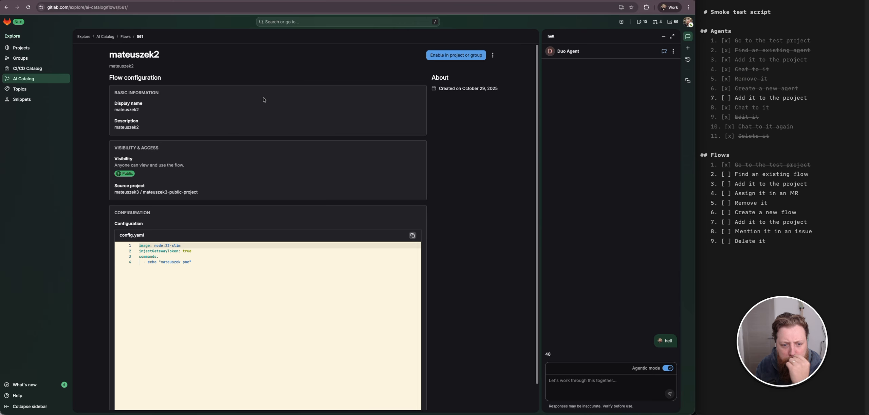
left_click(441, 56)
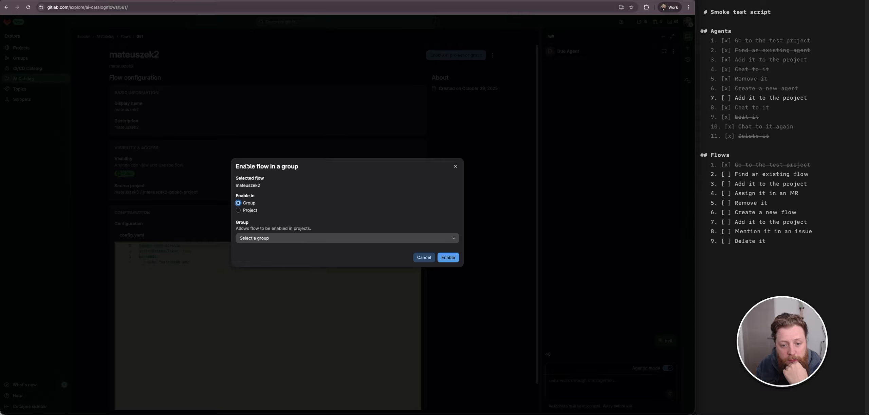
left_click(253, 212)
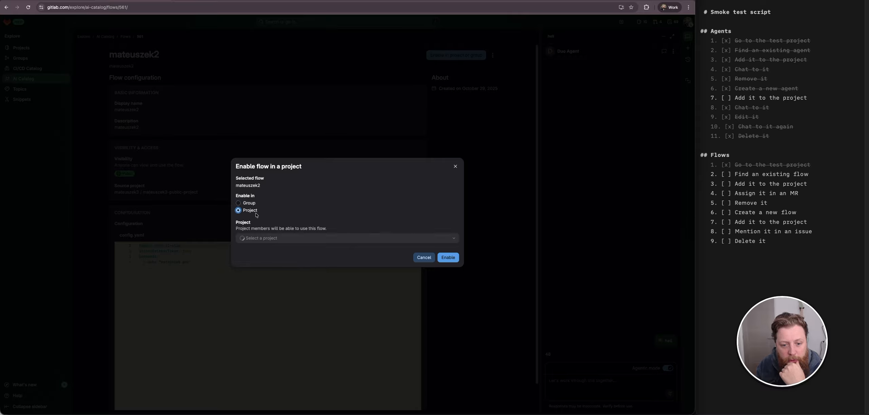
left_click(291, 239)
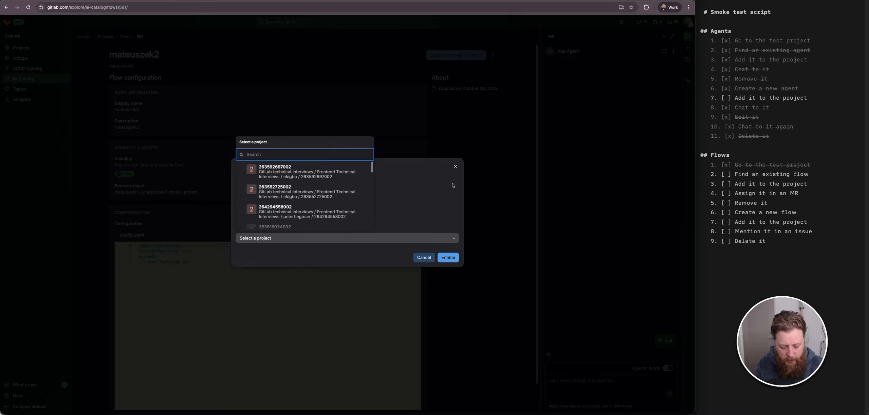
type("c")
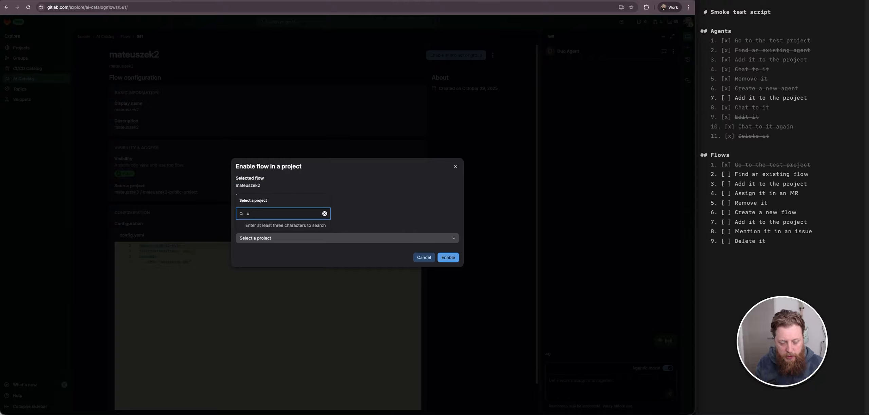
type("at")
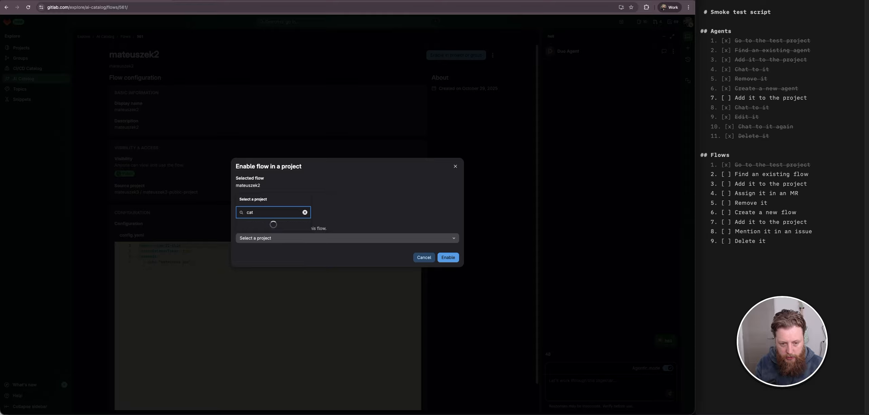
type("alog test")
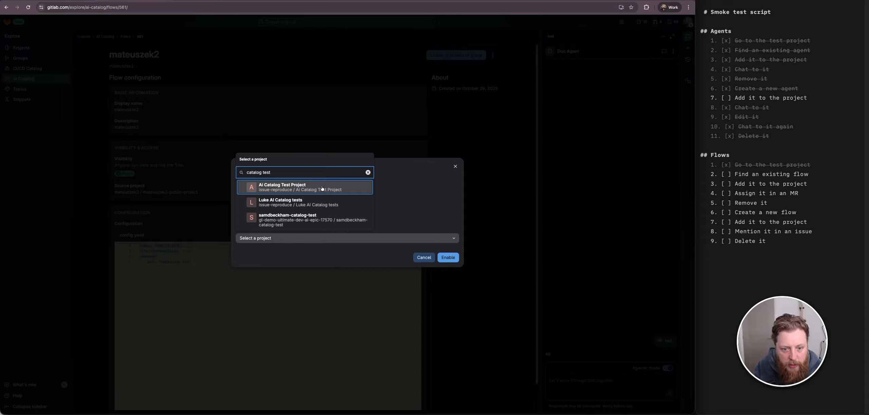
left_click(301, 220)
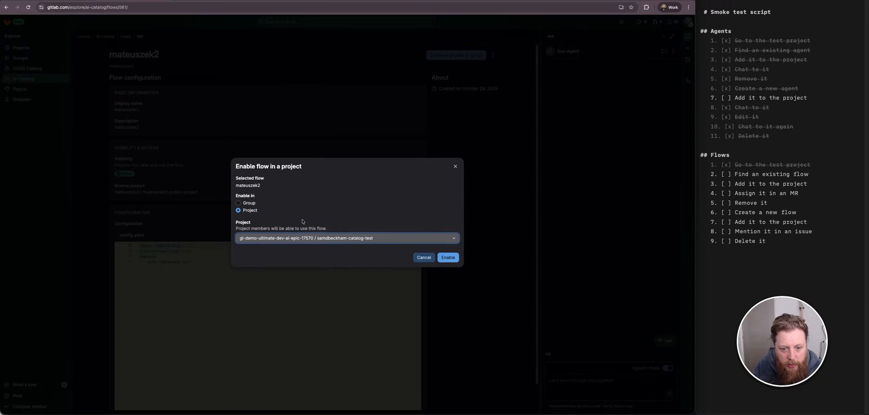
left_click(448, 258)
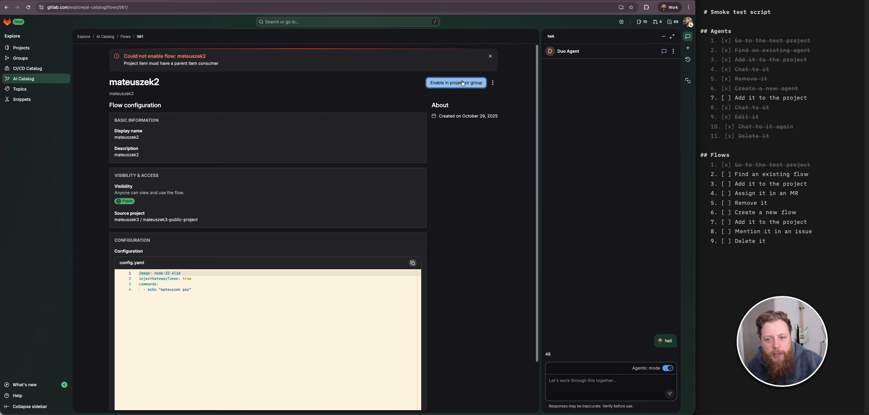
- Enable the mateuszek2 flow in the gl-demo-ultimate-dev-ai-epic-17570 group
left_click(430, 87)
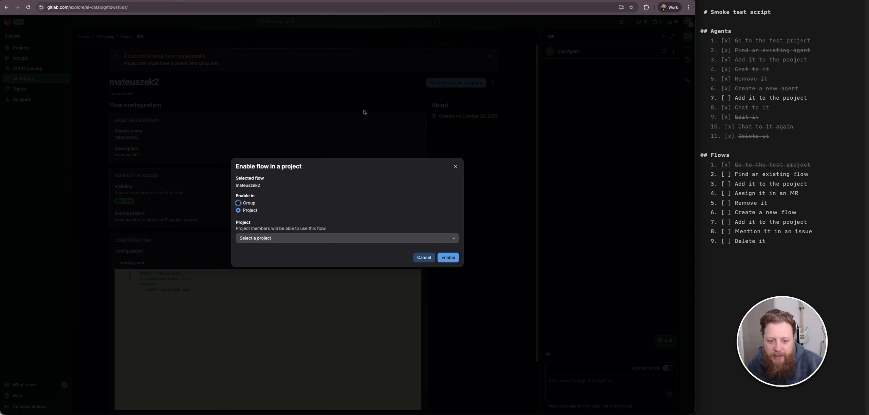
left_click(249, 203)
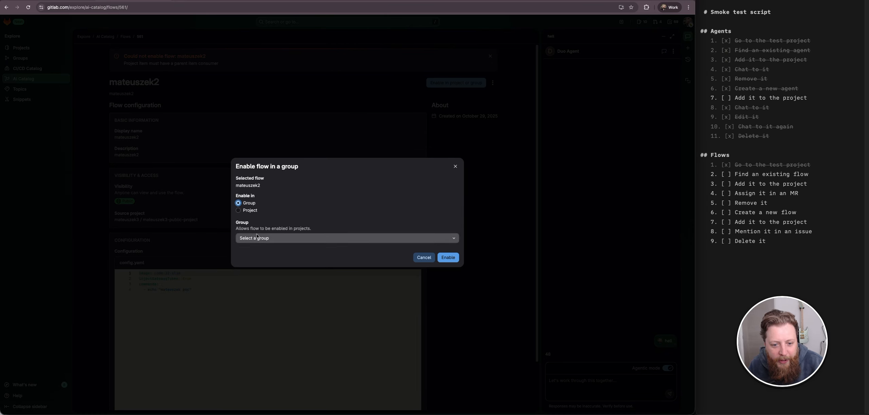
left_click(272, 239)
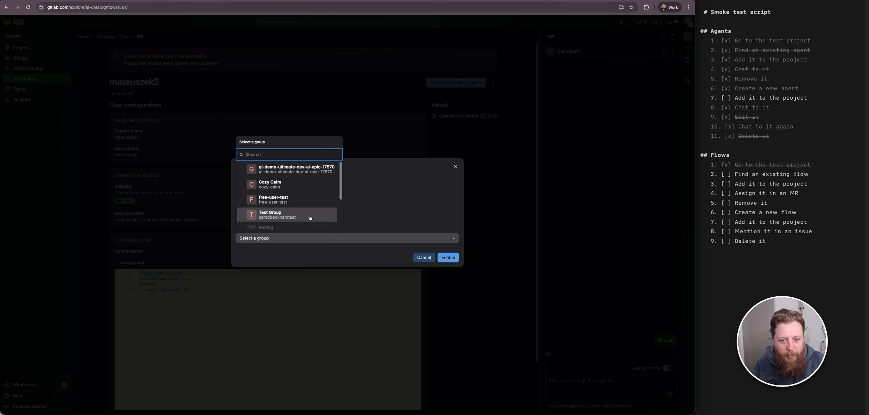
left_click(265, 170)
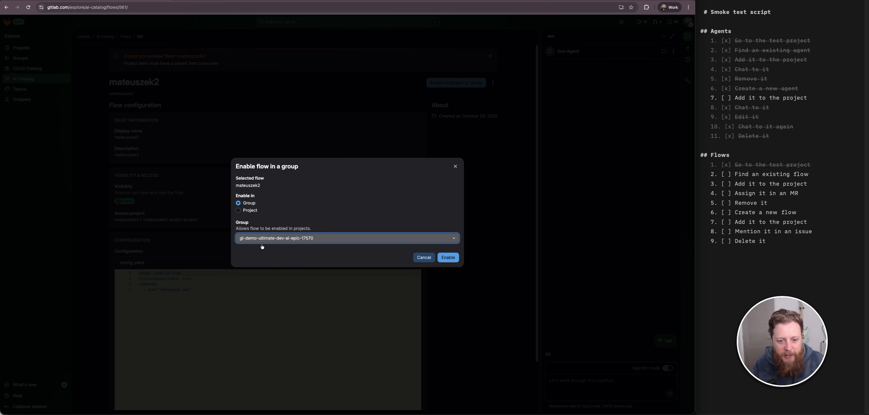
left_click(448, 261)
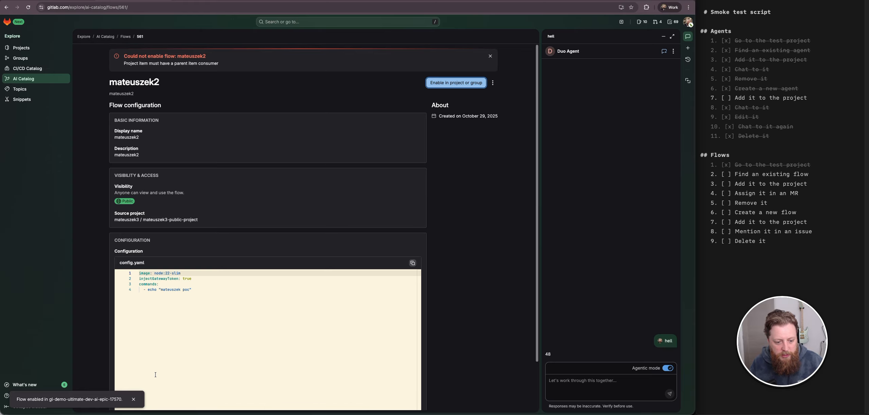
- Try to enable the mateuszek2 flow in a project, searching for 'catalog test' and choosing samdbeckham-catalog-test
left_click(485, 170)
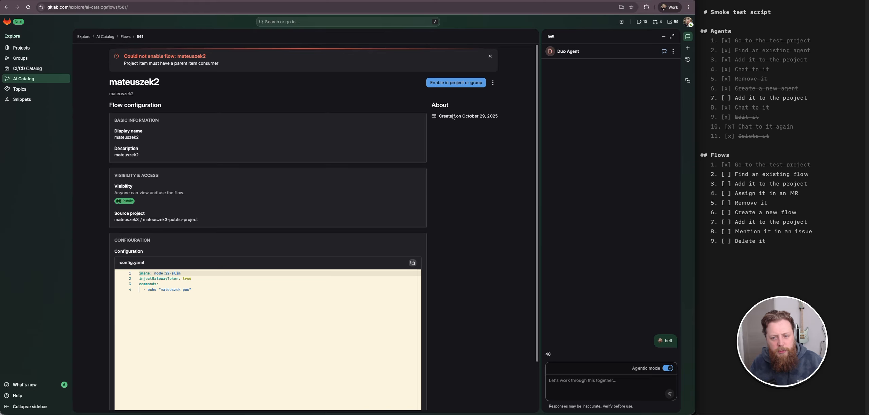
left_click(456, 83)
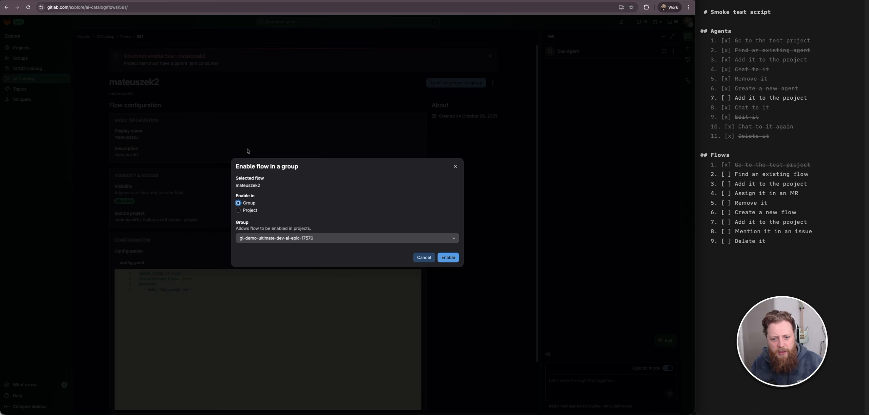
left_click(253, 211)
left_click(294, 241)
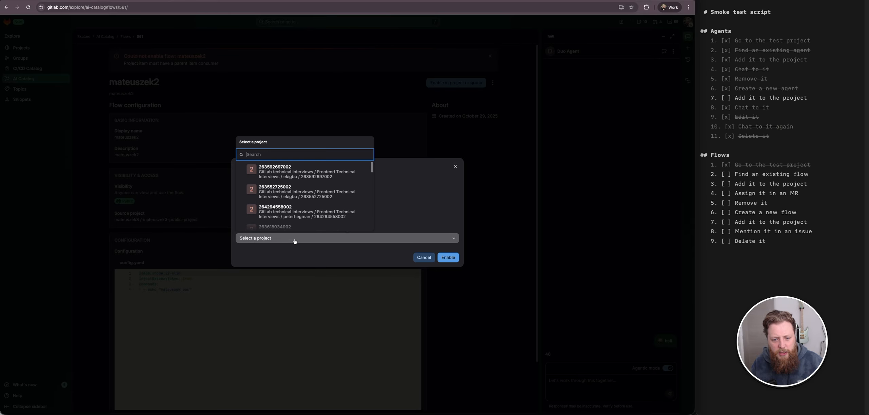
type("catalog")
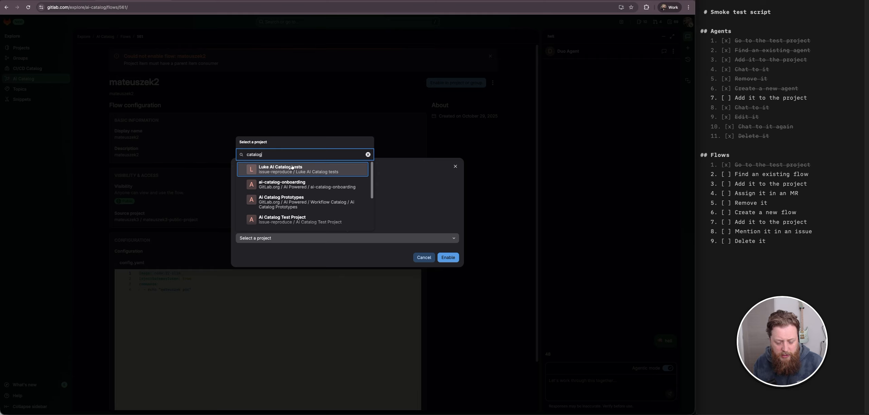
type(" etst")
key("BackSpace")
key("BackSpace")
key("BackSpace")
key("BackSpace")
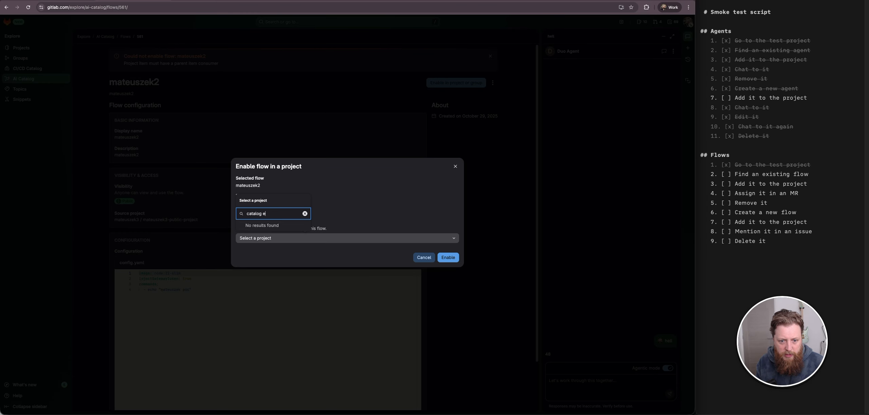
type("test")
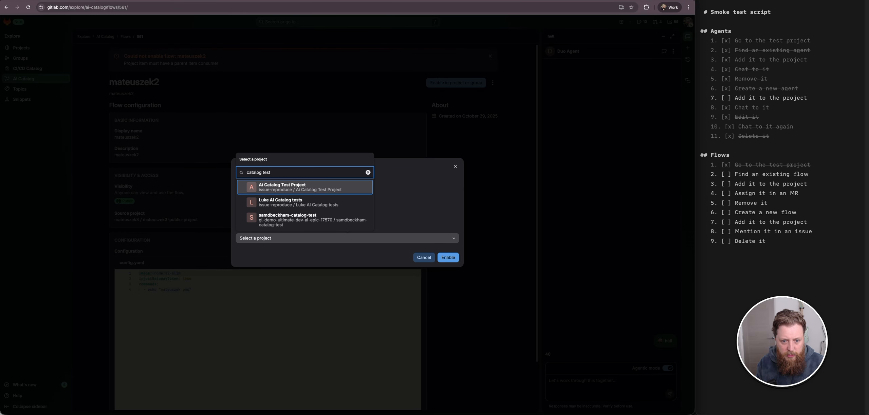
left_click(293, 219)
left_click(448, 258)
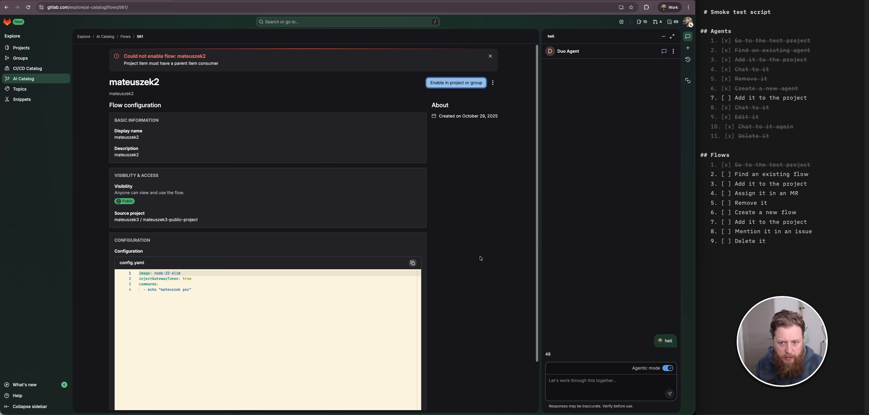
- Dismiss the error banner and retry enabling the flow in the samdbeckham-catalog-test project
left_click(491, 56)
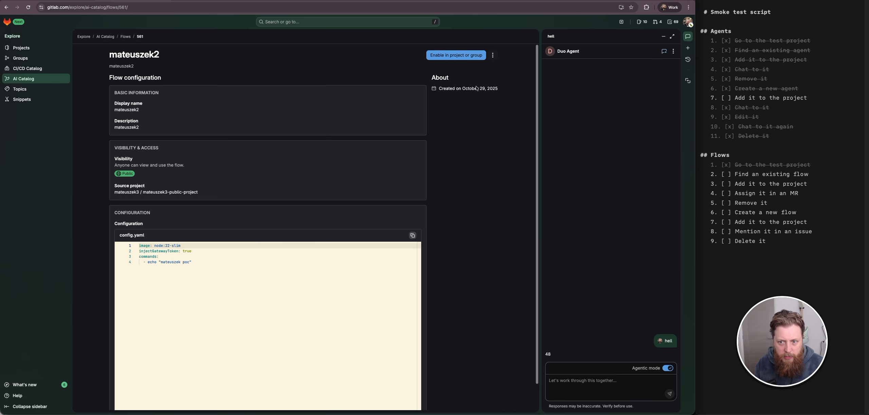
left_click(456, 55)
left_click(346, 238)
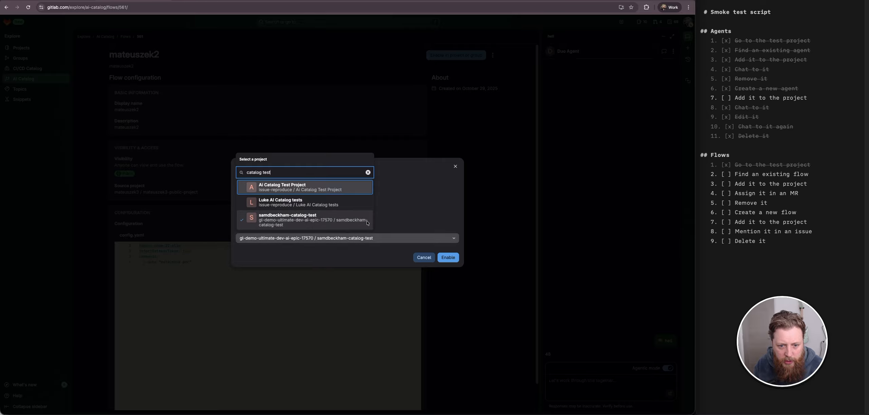
left_click(307, 240)
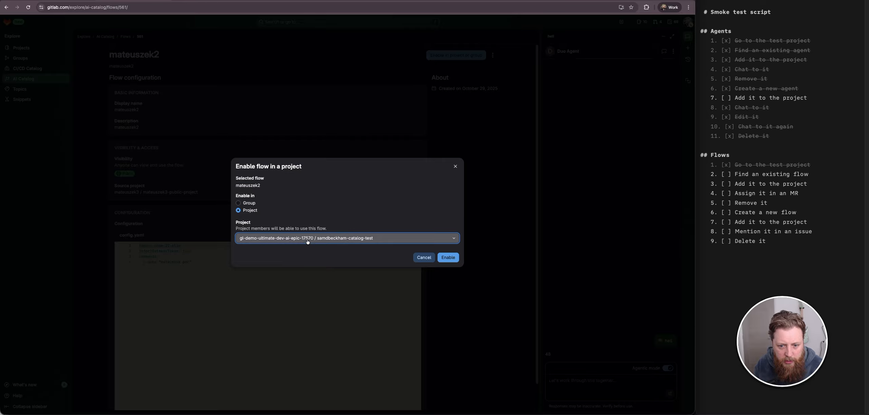
left_click(452, 258)
- Check off 'Find an existing flow' in the smoke test script and review the GraphiQL explorer tab before returning to the flow page
left_click(726, 175)
left_click(201, 1)
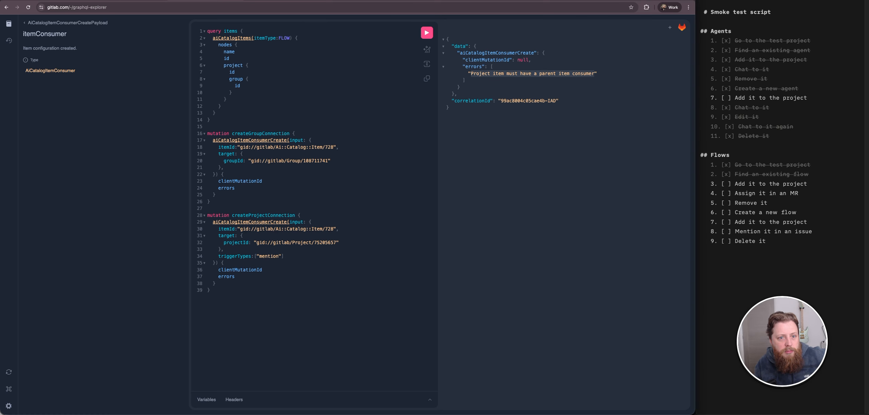
left_click(125, 1)
key("ctrl+shift+Tab")
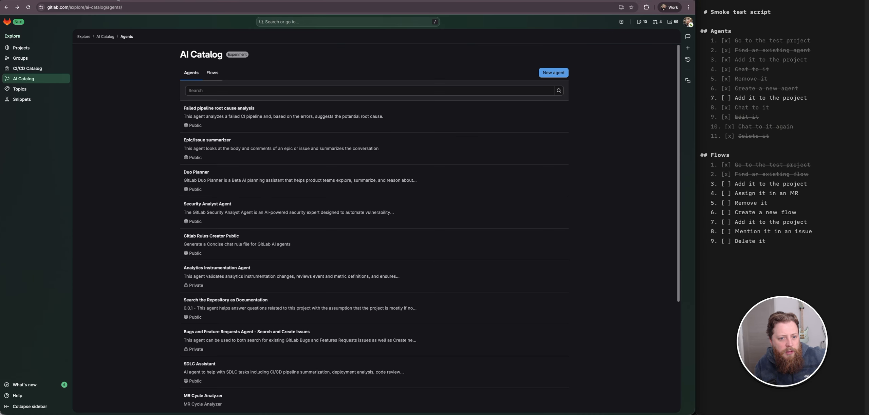
left_click(118, 0)
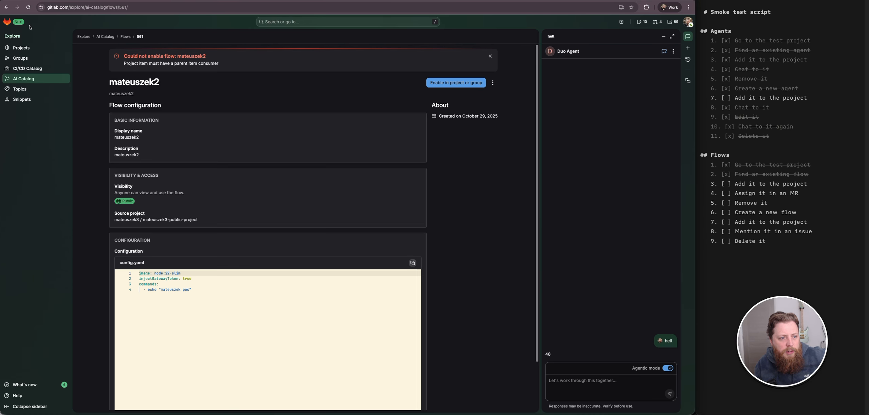
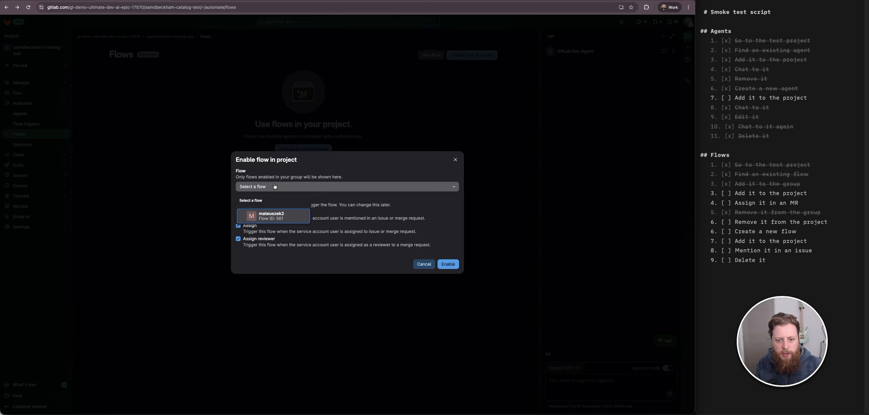
- Select the mateuszek2 flow and try enabling it in the project, then dismiss the error banner
left_click(281, 216)
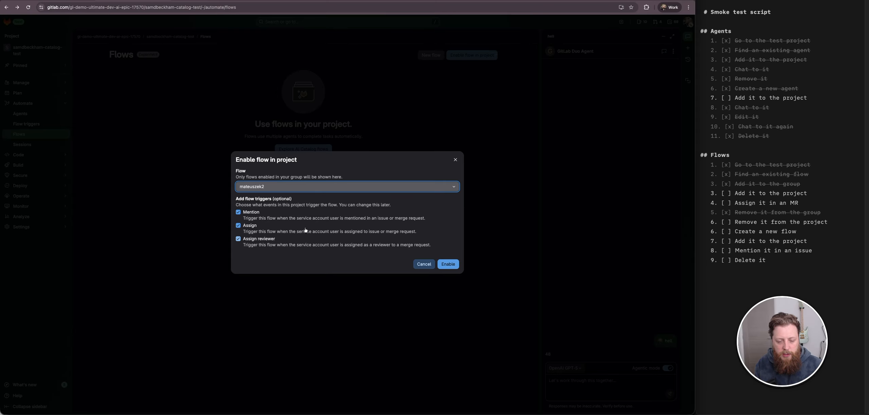
left_click(448, 265)
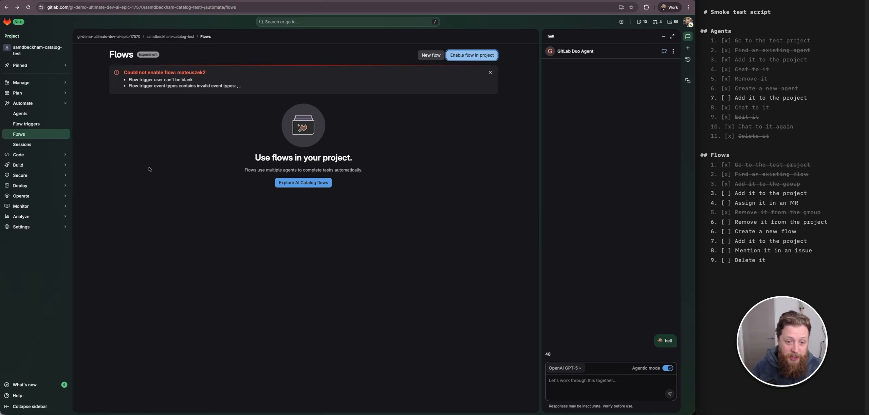
left_click(488, 157)
left_click(489, 72)
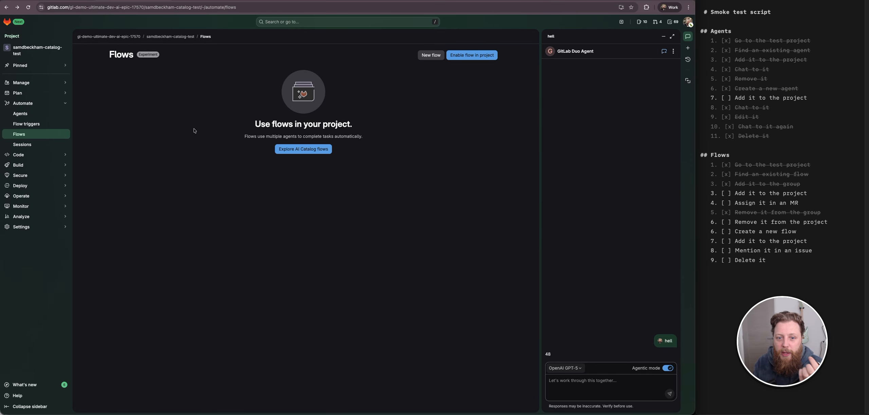
- Remove the mateuszek2 flow from the gl-demo-ultimate-dev-ai-epic-17570 group
left_click(136, 37)
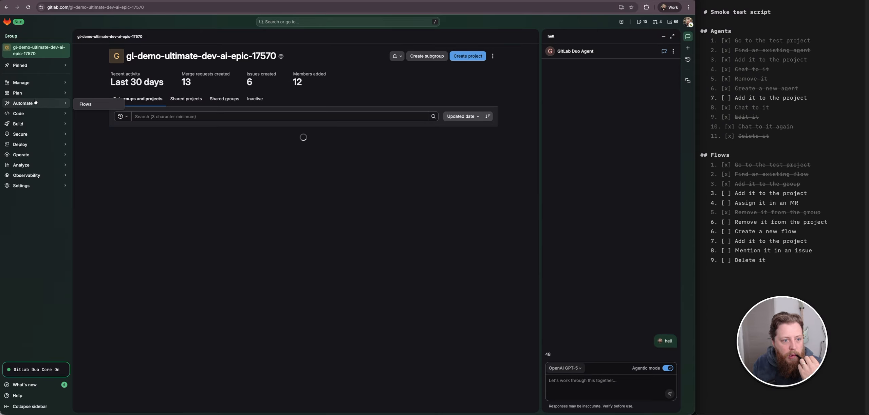
mouse_move(33, 91)
mouse_move(30, 115)
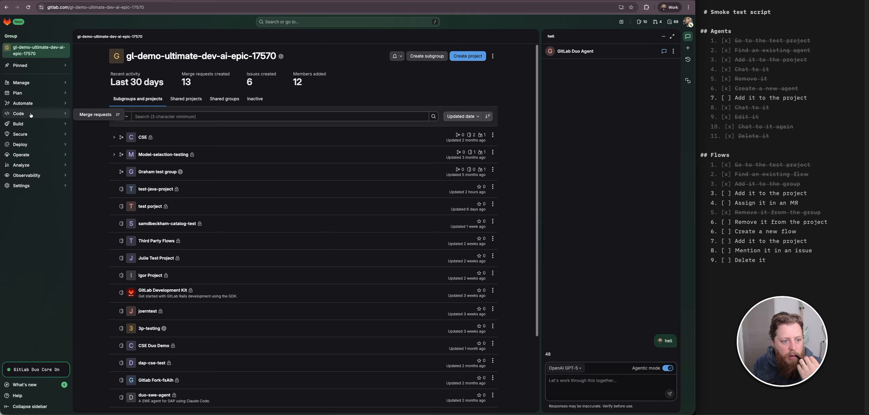
left_click(95, 104)
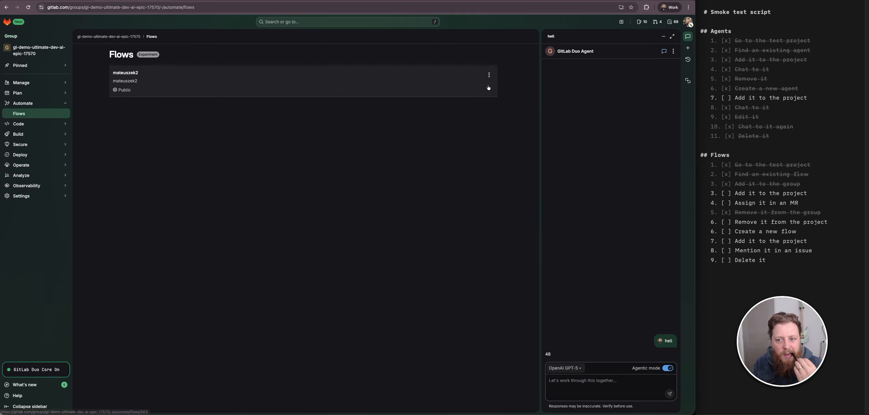
left_click(492, 78)
left_click(435, 88)
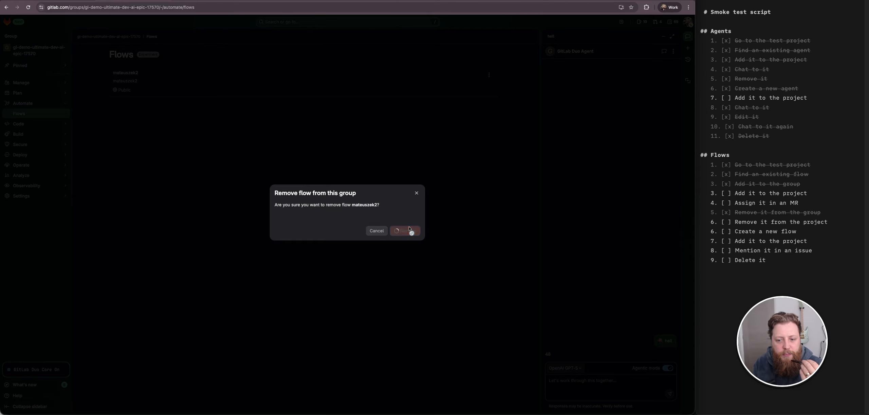
left_click(407, 230)
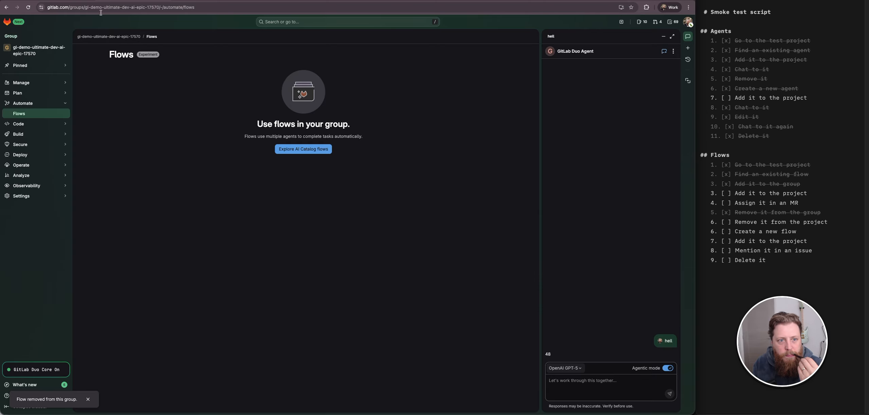
- Return to the project's flows and start a new flow with the display name 'Smoke test 2025-11-07'
left_click(6, 7)
left_click(5, 7)
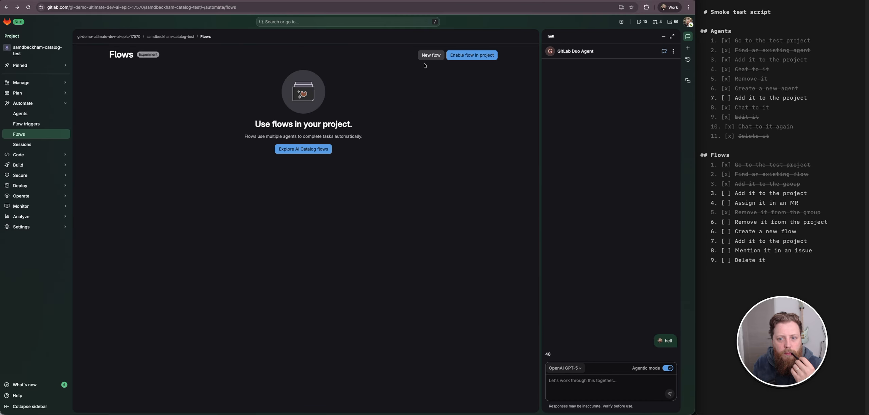
left_click(426, 55)
left_click(424, 110)
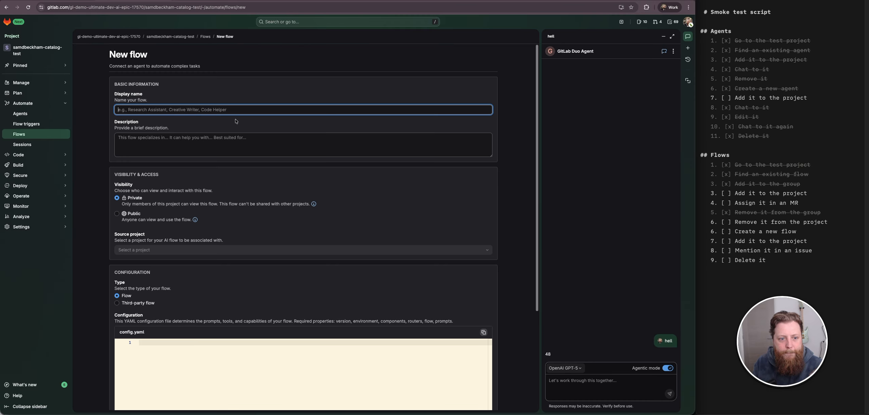
type("Smok")
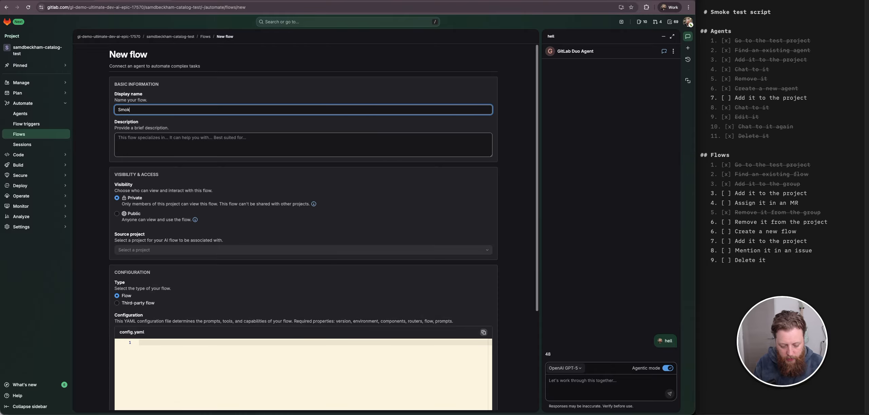
type("e test 2025-11")
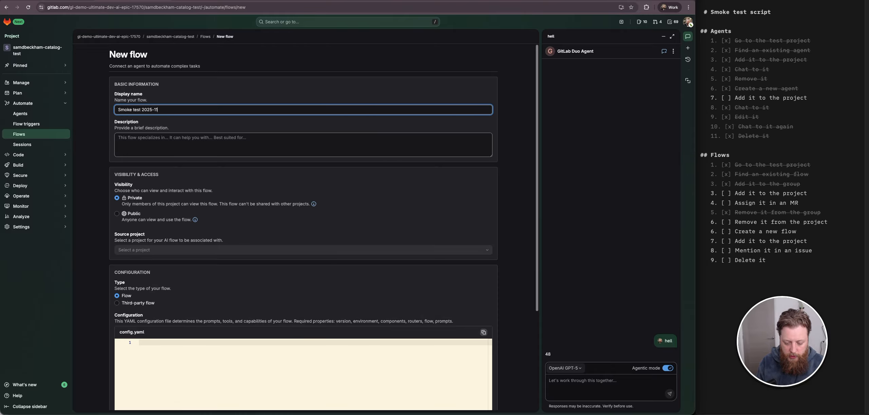
type("-07")
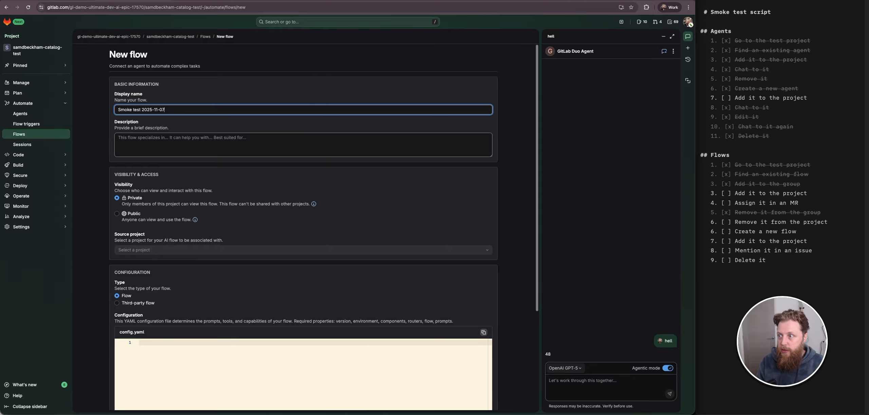
- Enter the description 'You should be deleted' for the new flow
key("Tab")
type("Y")
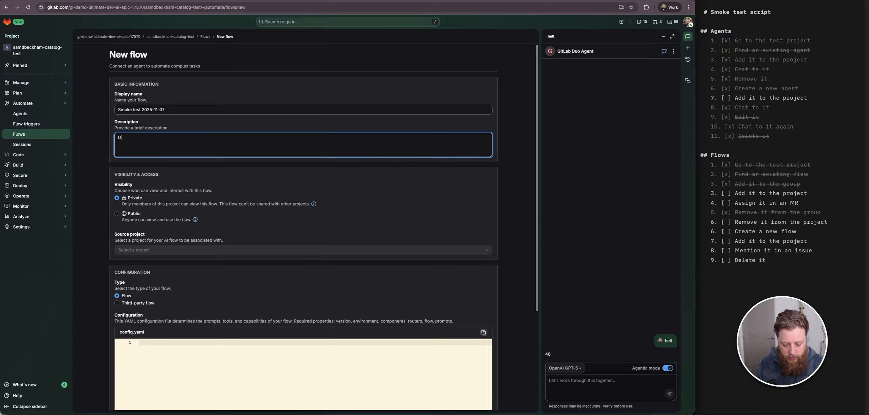
key("BackSpace")
type("You s")
- Toggle the flow type between Third-party flow and Flow to compare their configuration requirements
scroll(83, 142, "down", 4)
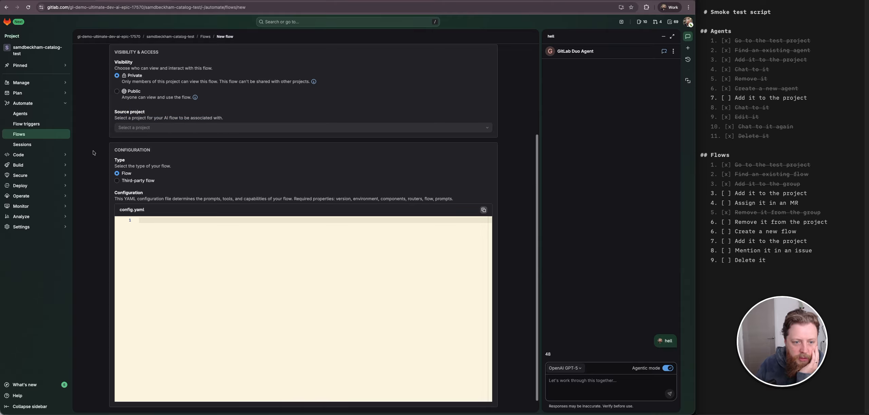
scroll(90, 175, "down", 1)
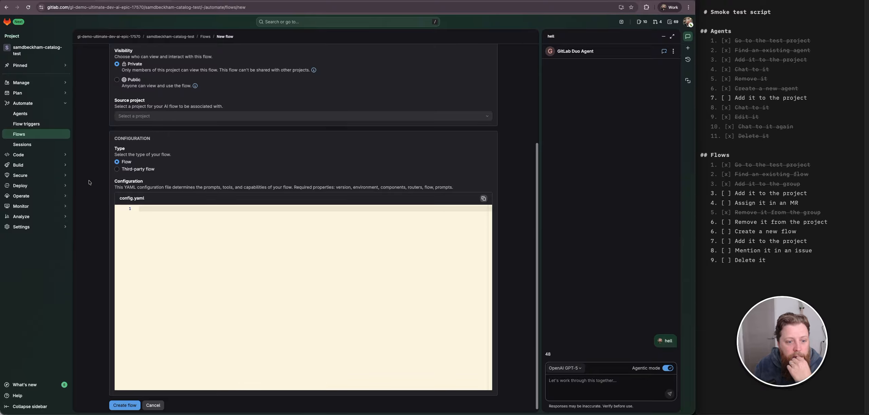
left_click(137, 170)
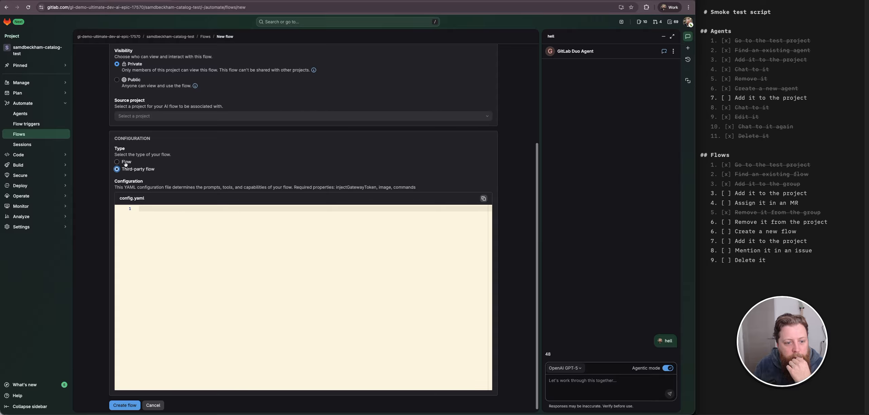
left_click(125, 162)
left_click(194, 251)
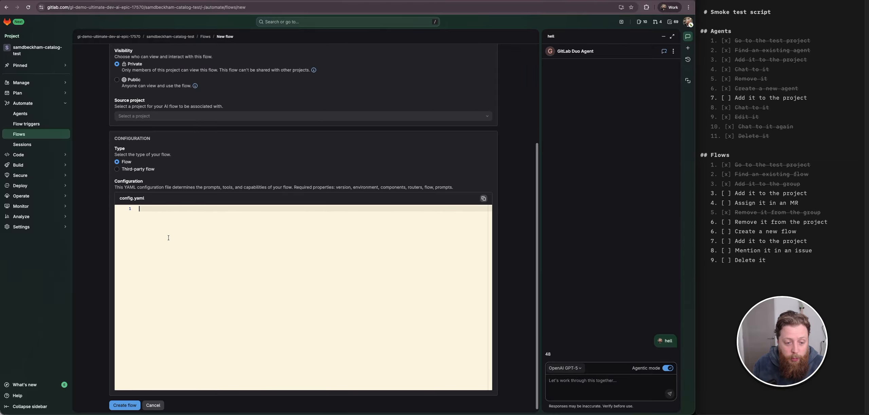
left_click(138, 169)
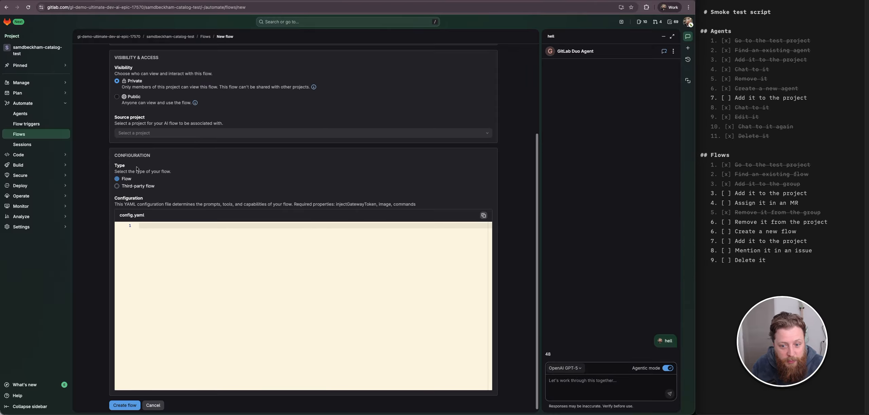
left_click(124, 162)
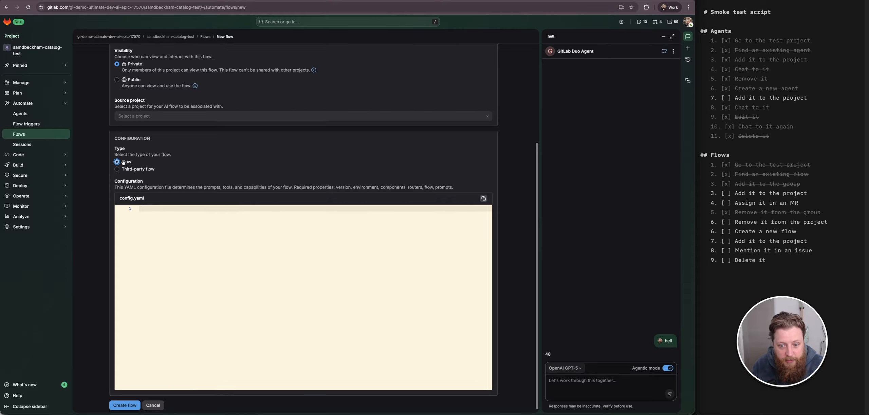
left_click(406, 289)
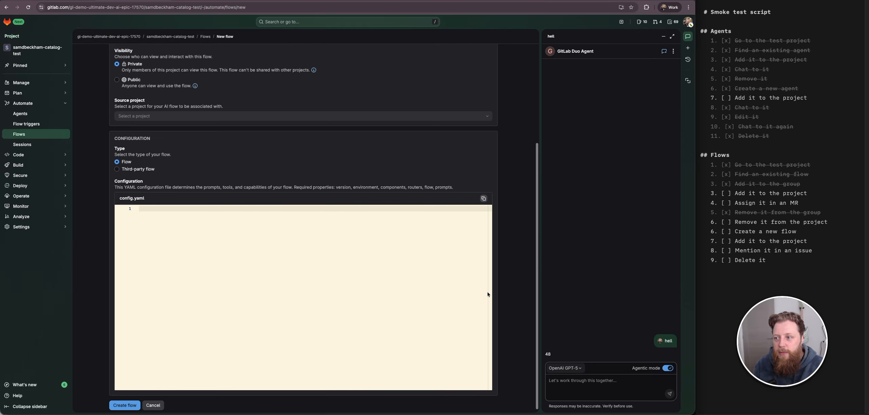
- Open the Flow Registry v1 Boilerplate Template in VS Code and select all of its lines
key("super+space")
type("code")
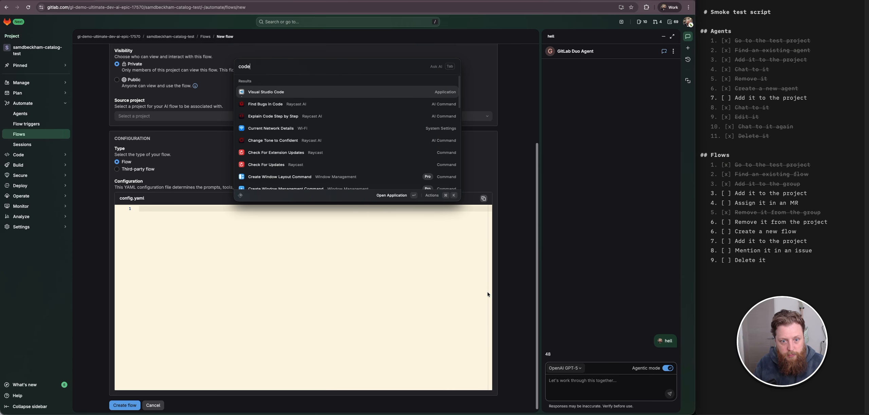
key("Return")
left_click(389, 203)
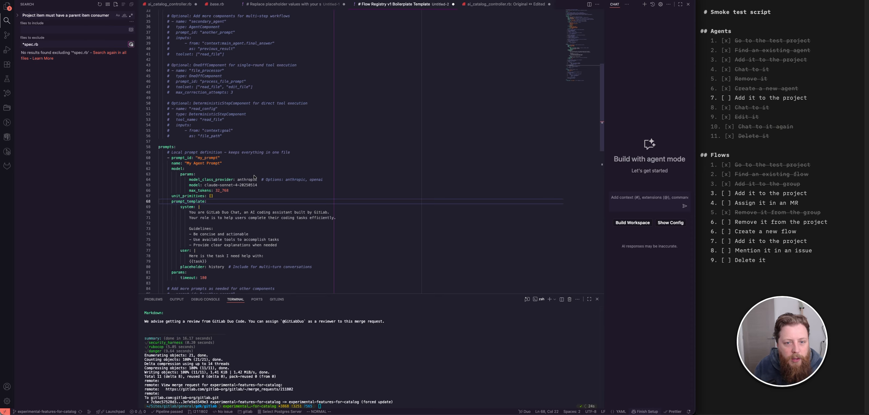
scroll(255, 177, "up", 1)
left_click(294, 7)
left_click(328, 185)
scroll(328, 185, "up", 5)
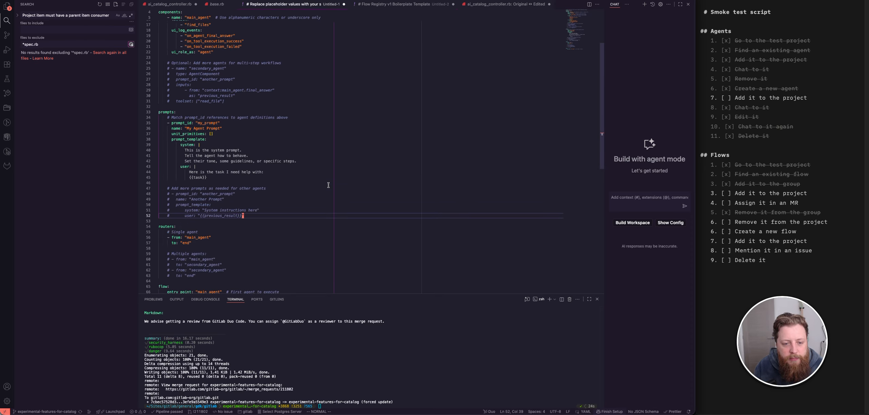
left_click(258, 136)
key("g")
key("g")
key("shift+v")
key("shift+g")
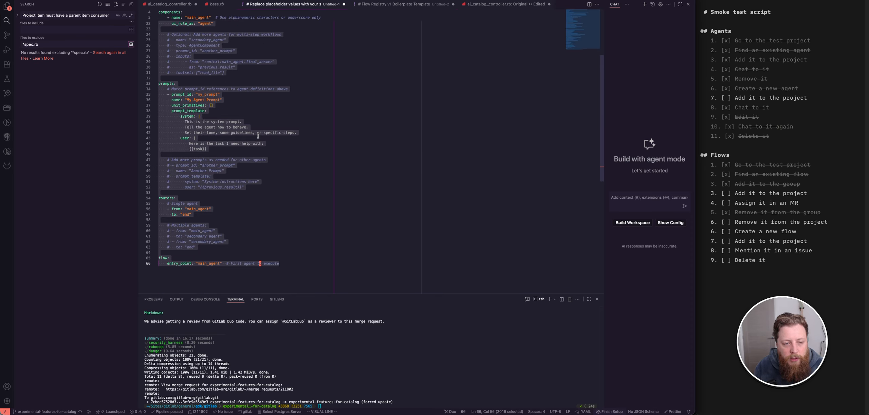
- Switch to Chrome, copy the config.yaml of Sam's Test Flow 2025-11-07 and paste it into the new flow's configuration
key("super+space")
type("chrome")
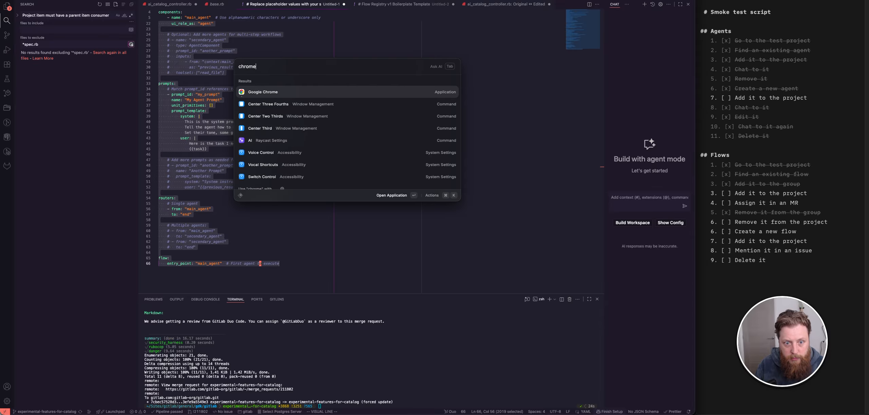
key("Return")
left_click(268, 1)
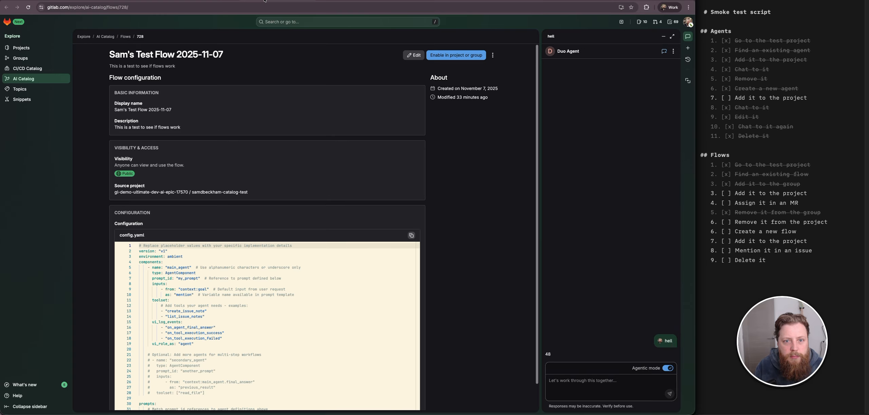
left_click(205, 0)
left_click(257, 0)
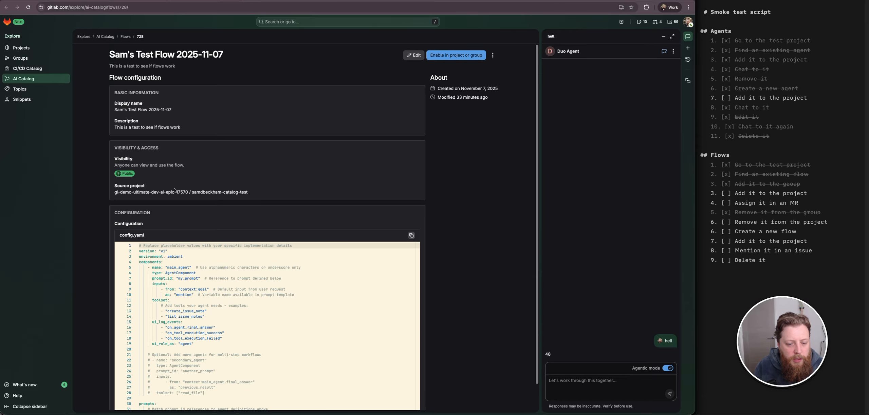
scroll(352, 200, "down", 1)
left_click(411, 208)
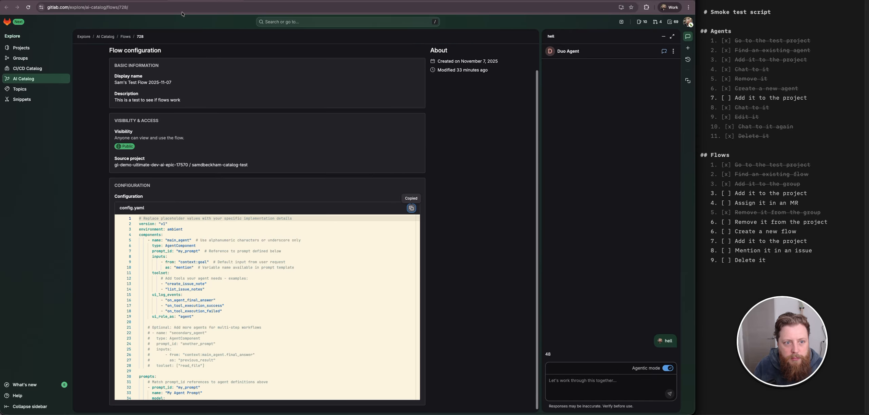
left_click(167, 0)
key("ctrl+v")
- Review the pasted YAML configuration in the new flow form
scroll(349, 296, "up", 5)
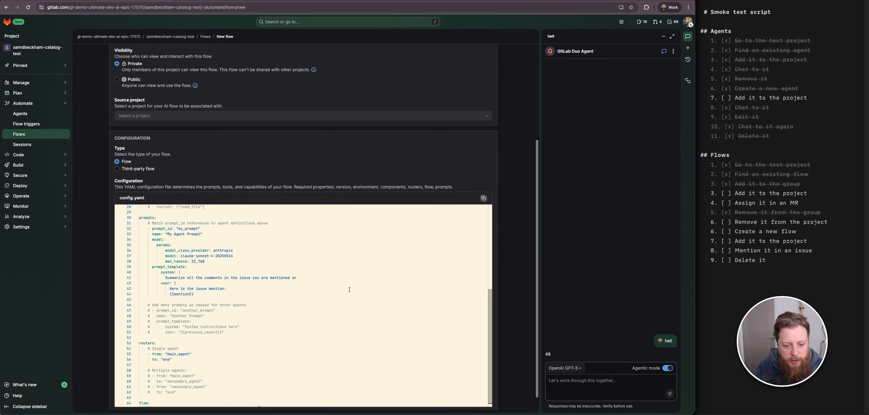
scroll(87, 256, "down", 5)
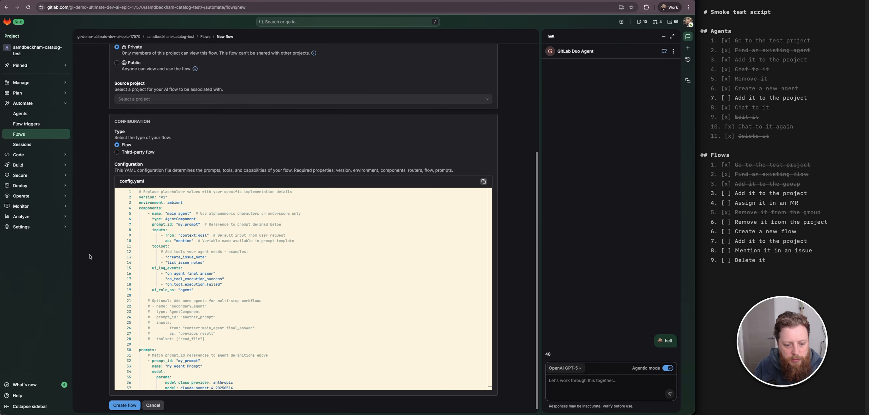
left_click(244, 306)
scroll(250, 302, "down", 5)
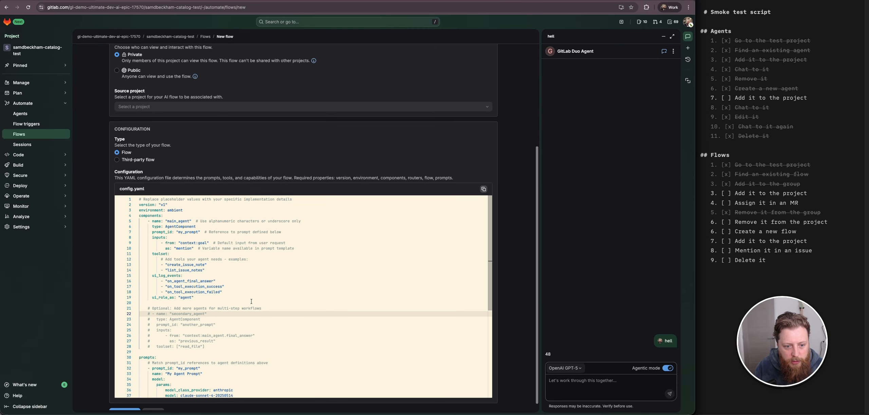
scroll(251, 301, "up", 10)
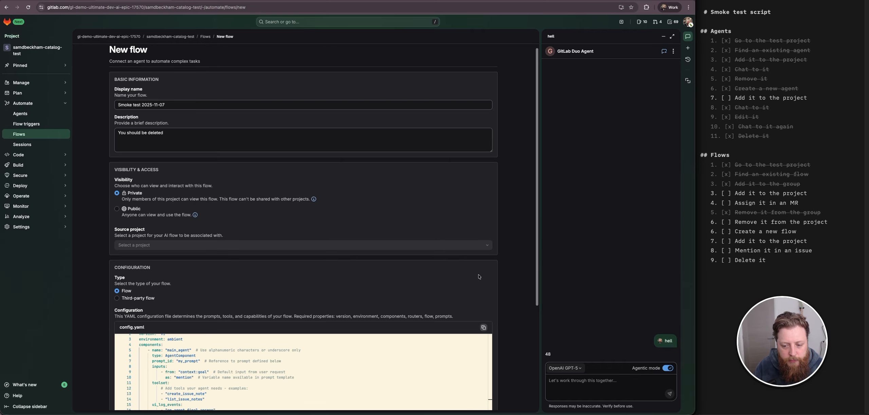
scroll(490, 299, "down", 5)
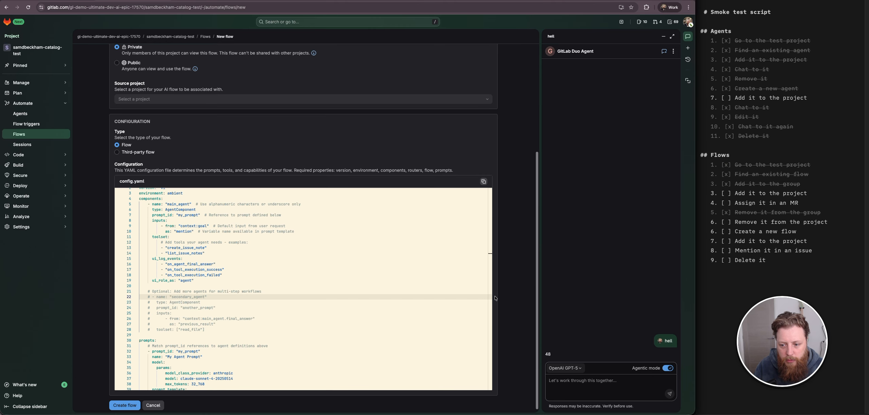
scroll(221, 272, "up", 5)
scroll(222, 272, "down", 4)
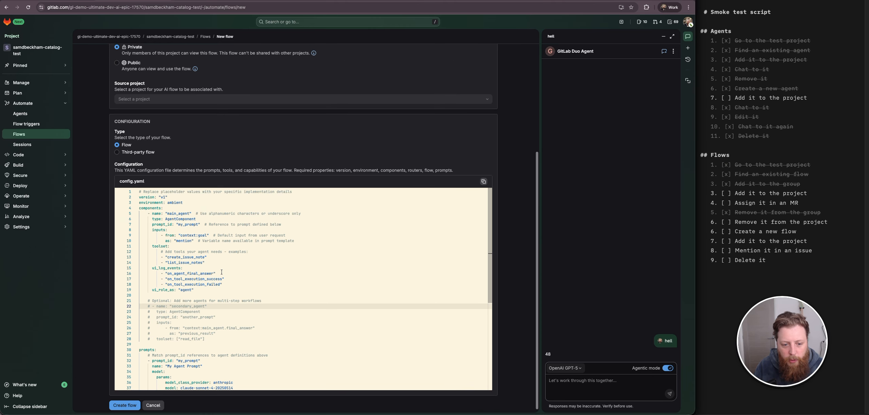
- Delete the model block with provider, model and max_tokens from the my_prompt prompt in the new flow's YAML
left_click(260, 281)
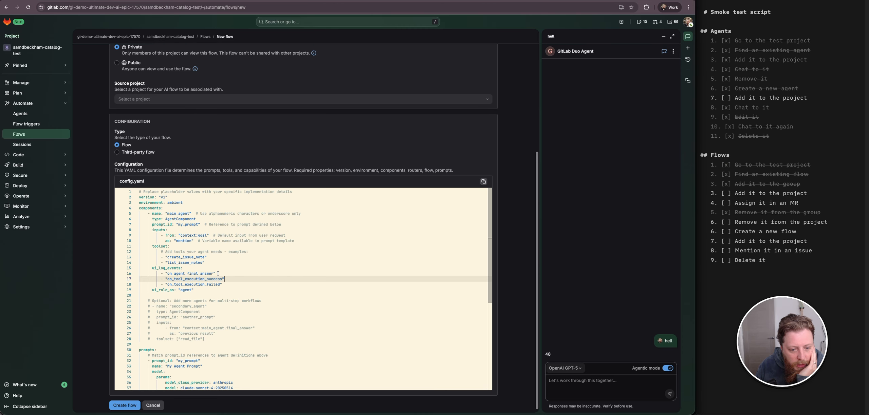
key("Down")
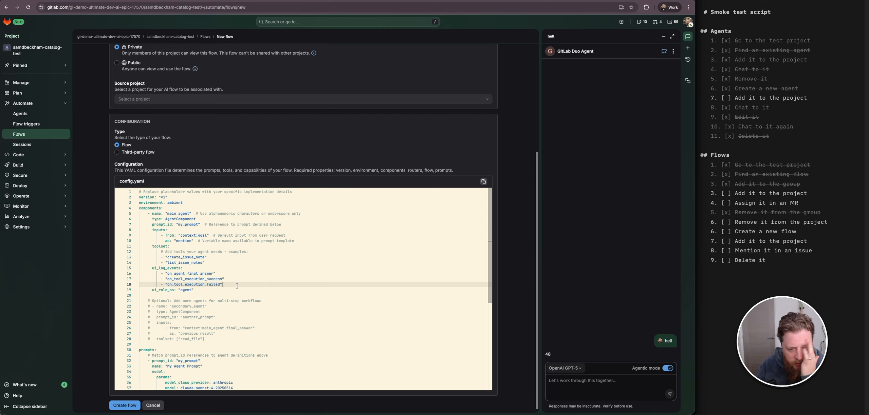
scroll(237, 286, "down", 3)
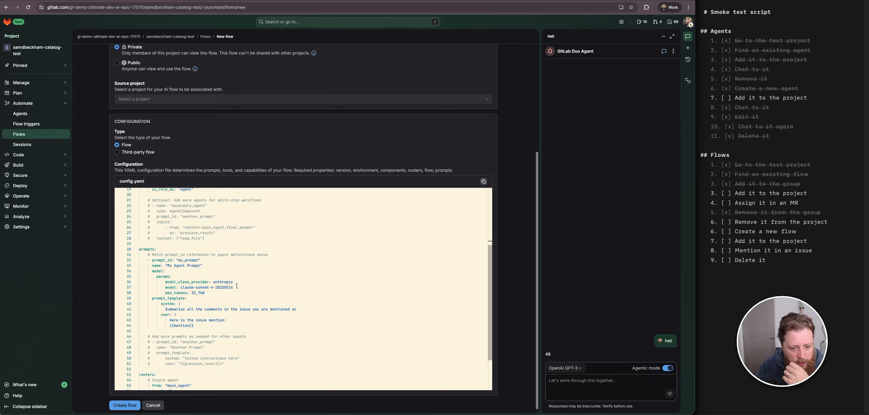
left_click(206, 271)
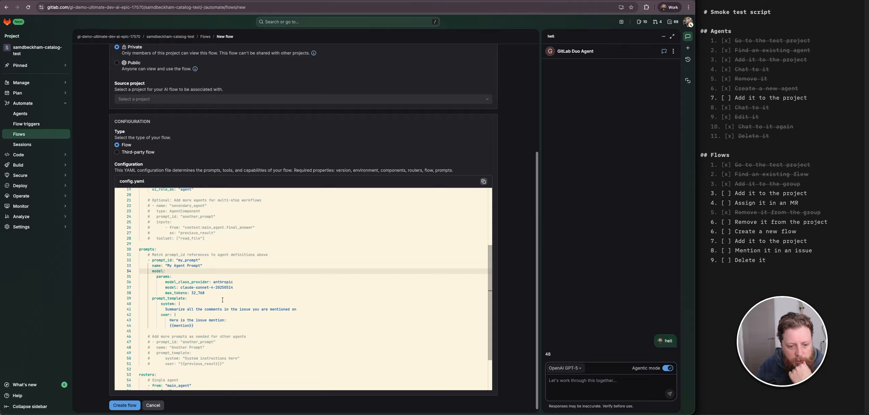
left_click_drag(221, 294, 105, 271)
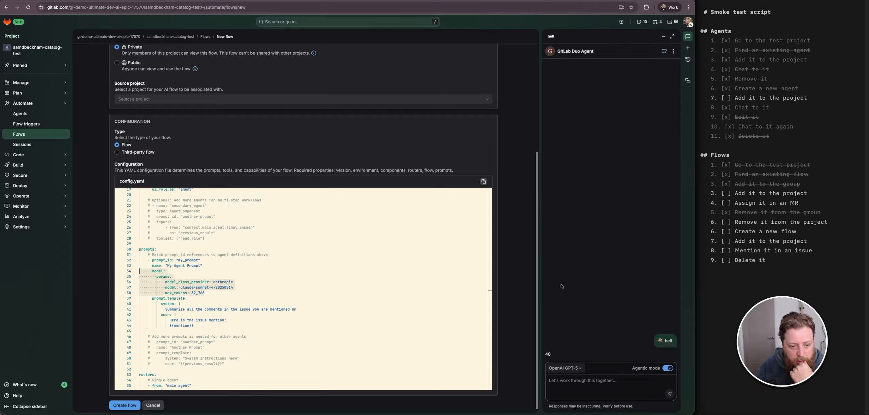
key("BackSpace")
key("BackSpace")
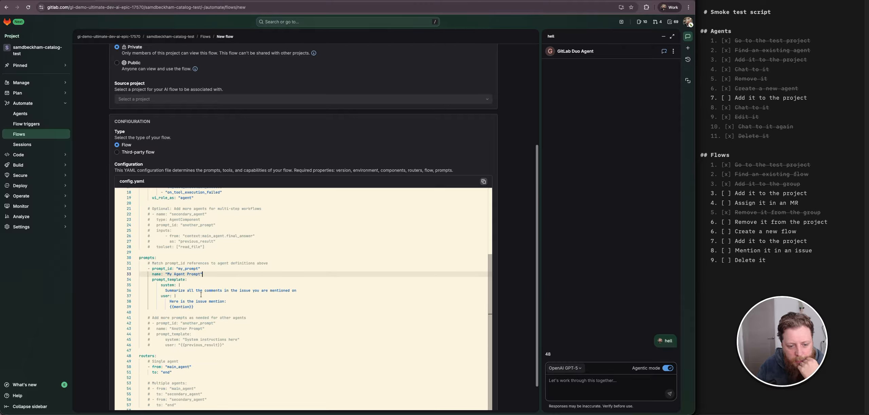
scroll(243, 318, "down", 1)
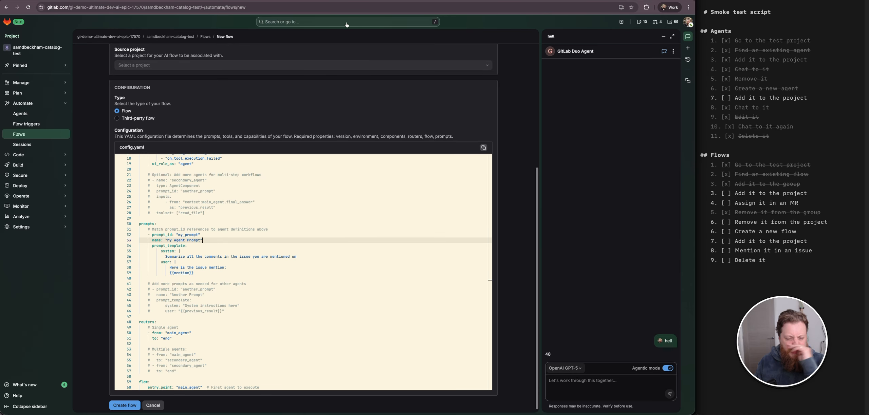
- Search the web for "gitlab docs flows" and open the GitLab Flows documentation page
key("alt+space")
type("docs")
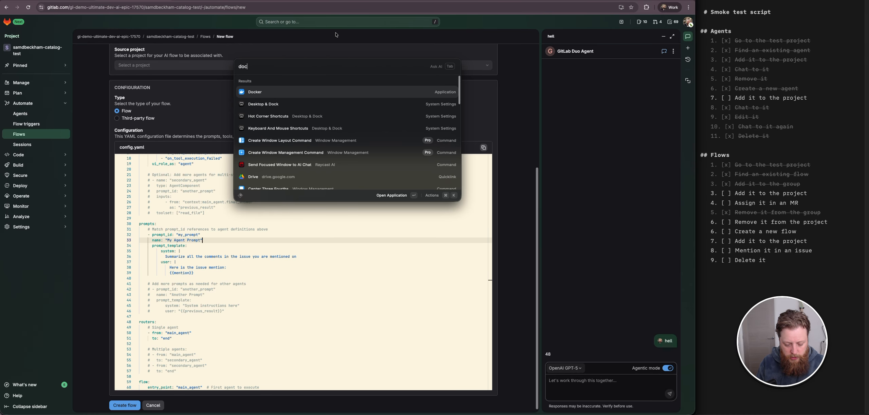
key("BackSpace")
key("BackSpace")
key("BackSpace")
key("BackSpace")
type("gitlab docs ")
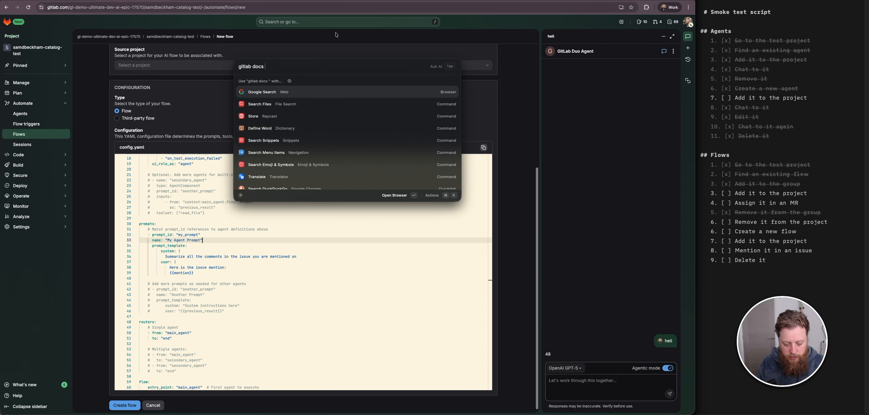
type("flows")
key("Return")
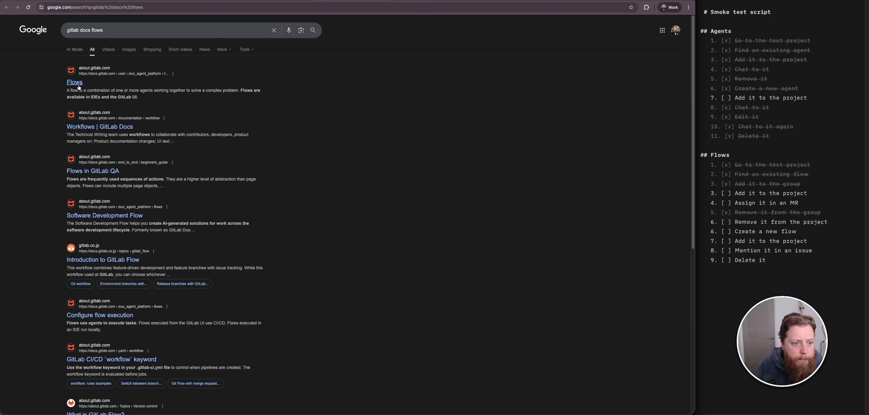
left_click(76, 83)
scroll(239, 251, "down", 15)
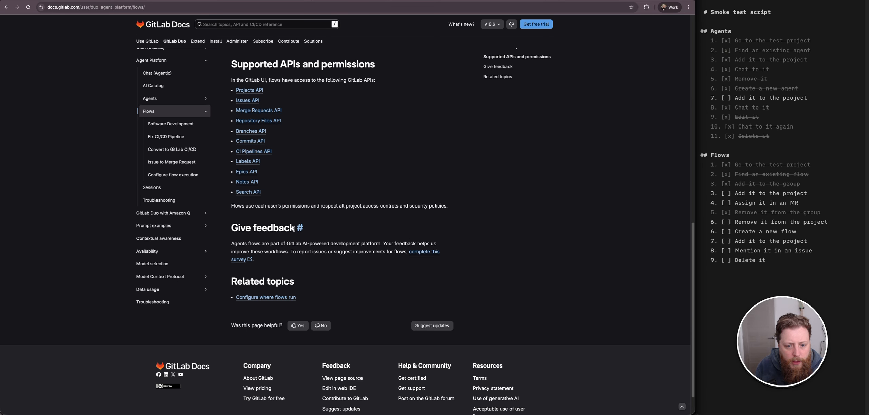
- Search the web for "gitlab flows v1" and browse the results
key("ctrl+l")
type("gitlab flows v1")
key("Return")
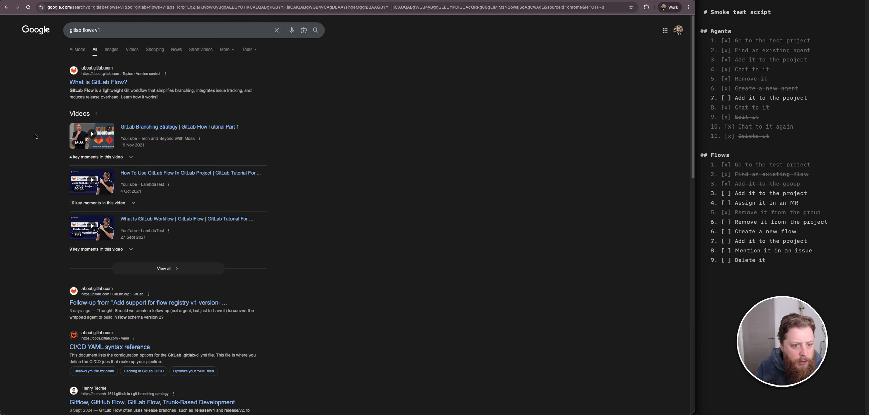
scroll(35, 136, "down", 3)
scroll(35, 136, "down", 2)
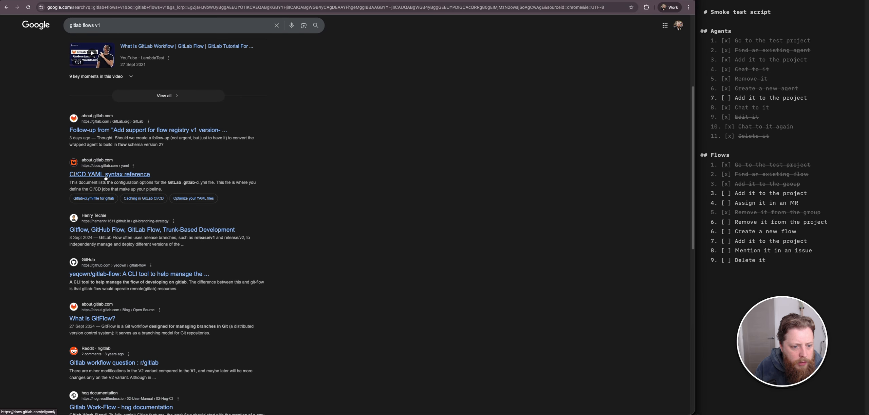
scroll(105, 177, "down", 7)
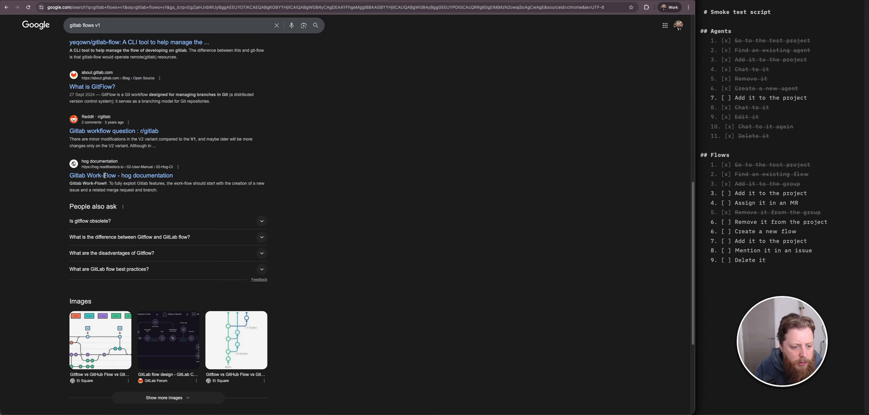
- Switch to the Sam's Test Flow 2025-11-07 tab and review its config.yaml prompts section
key("ctrl+Tab")
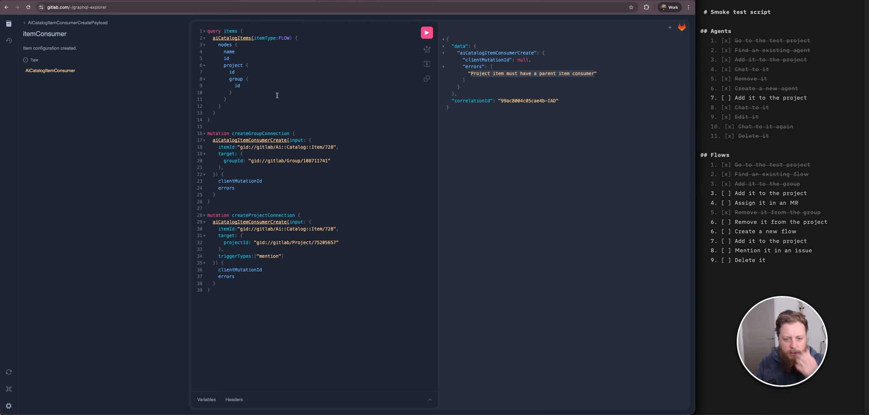
key("ctrl+Tab")
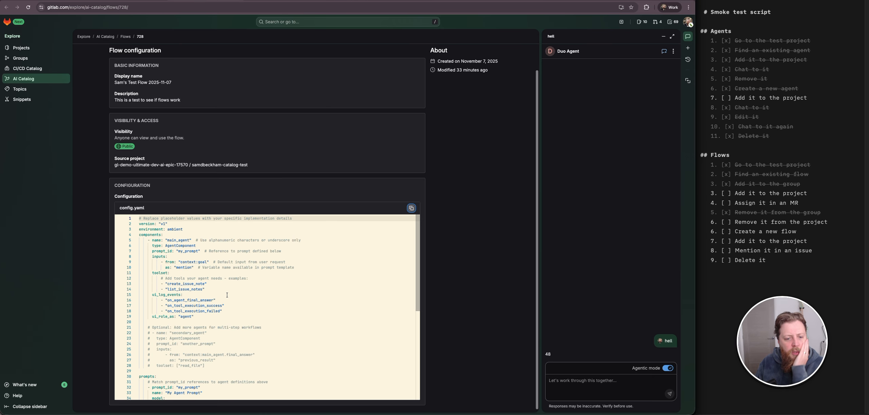
left_click(218, 323)
key("Left")
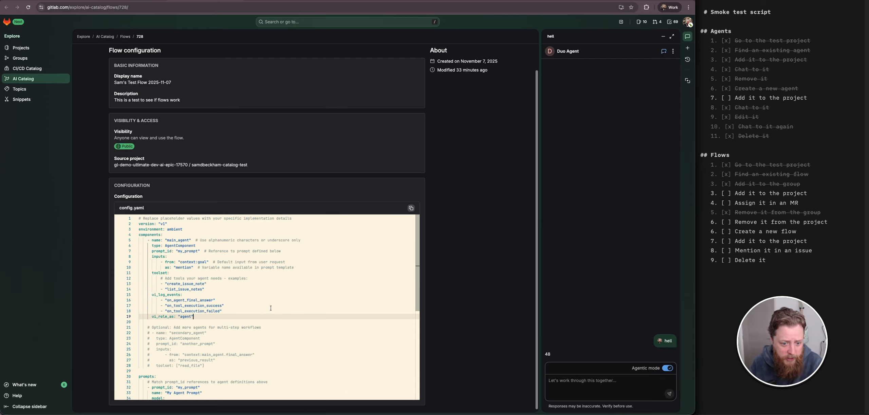
scroll(242, 296, "down", 5)
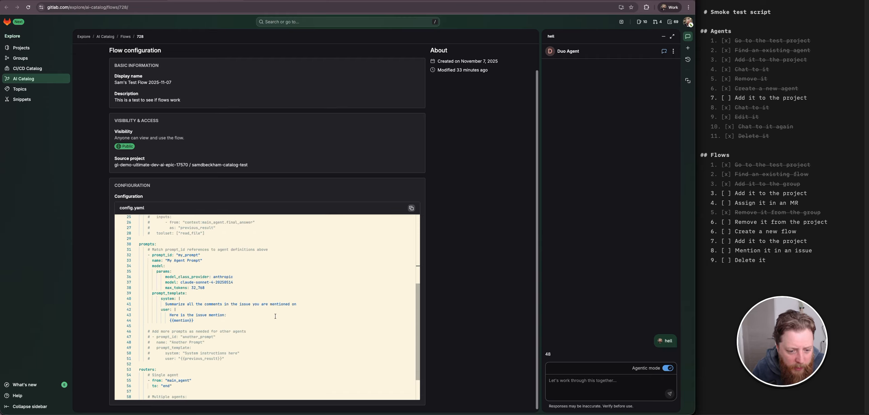
scroll(271, 312, "down", 2)
scroll(266, 307, "up", 5)
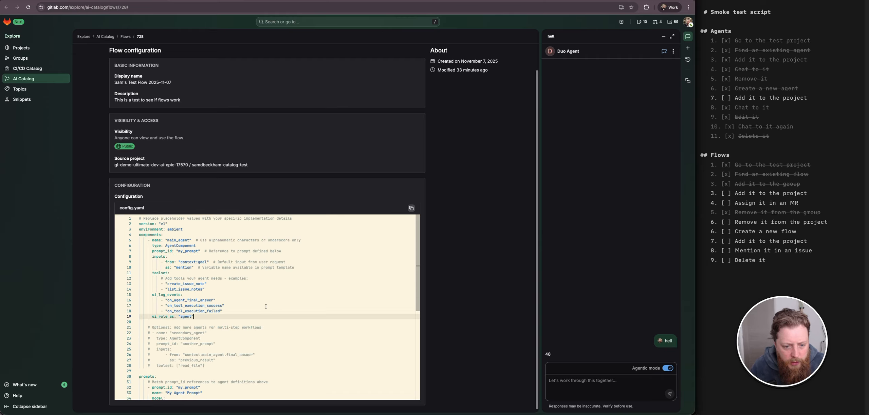